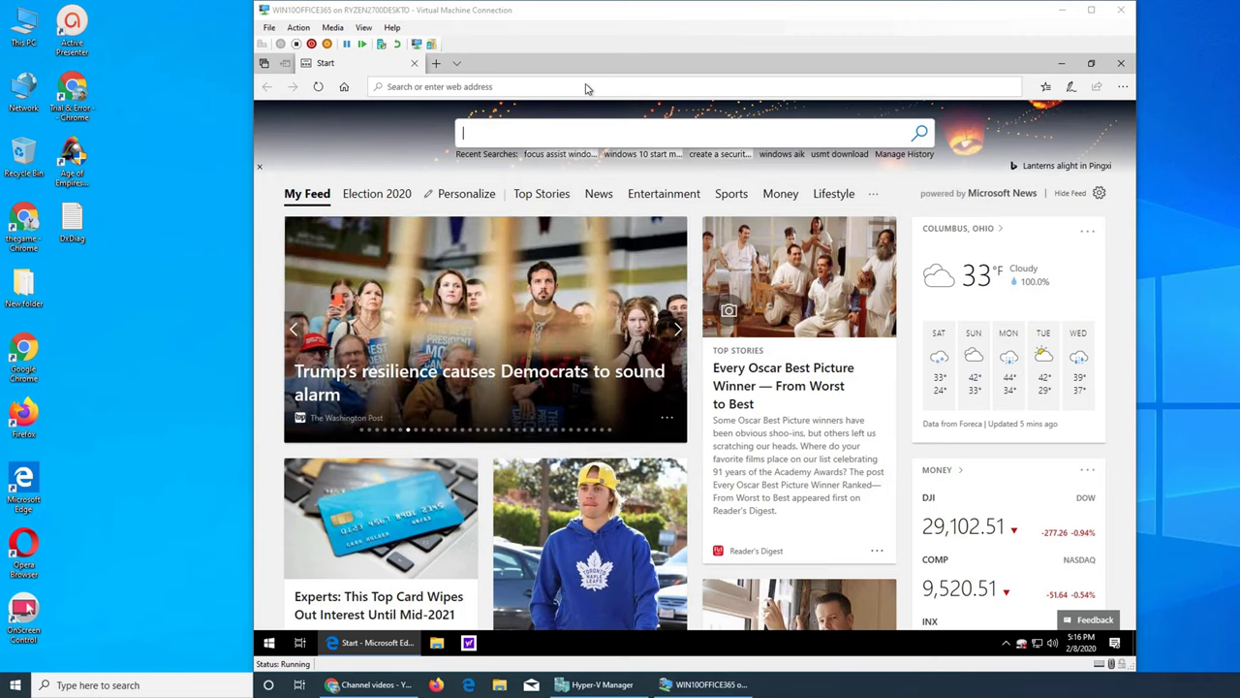
Search the web for "enterprise site mode manager" in the virtual machine's browser
click(562, 86)
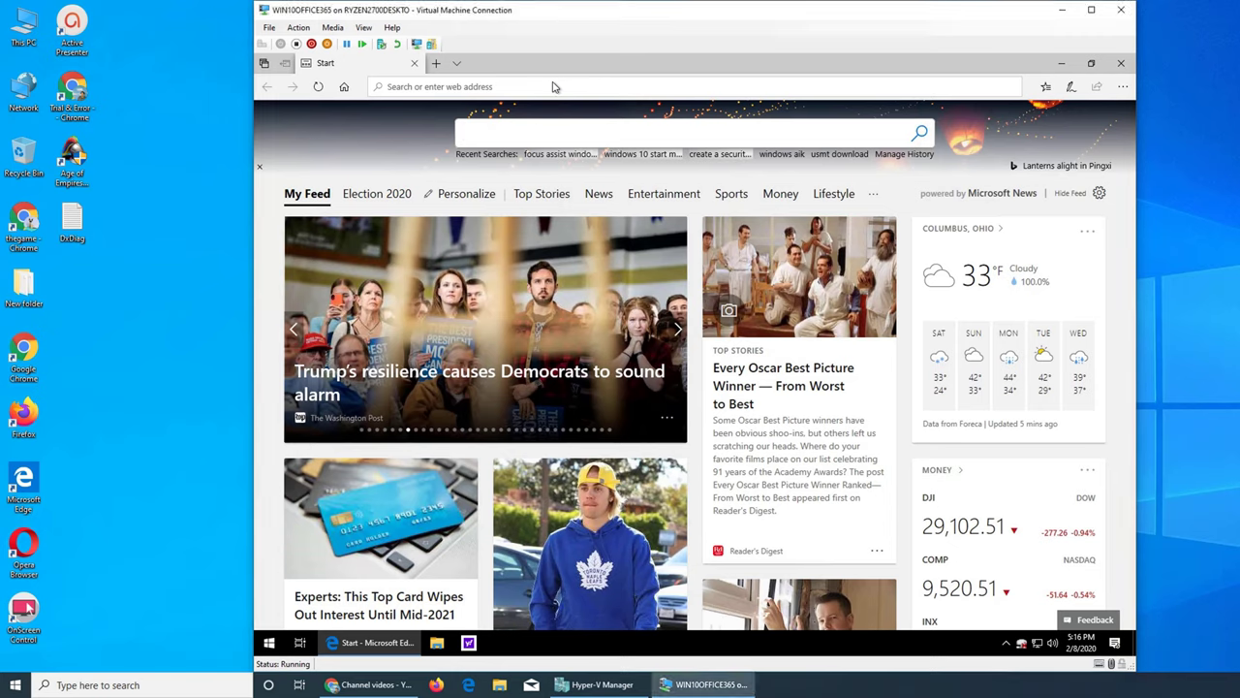
text(enterprise site mode)
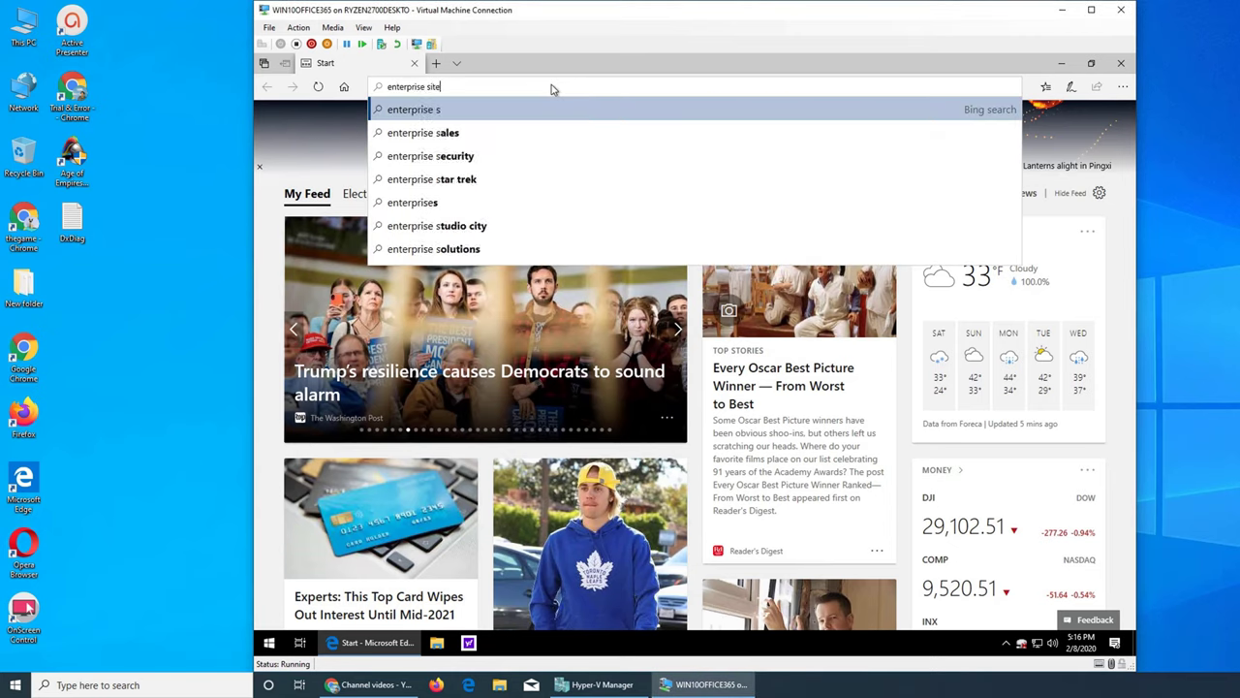
key(Down)
key(Down)
key(Down)
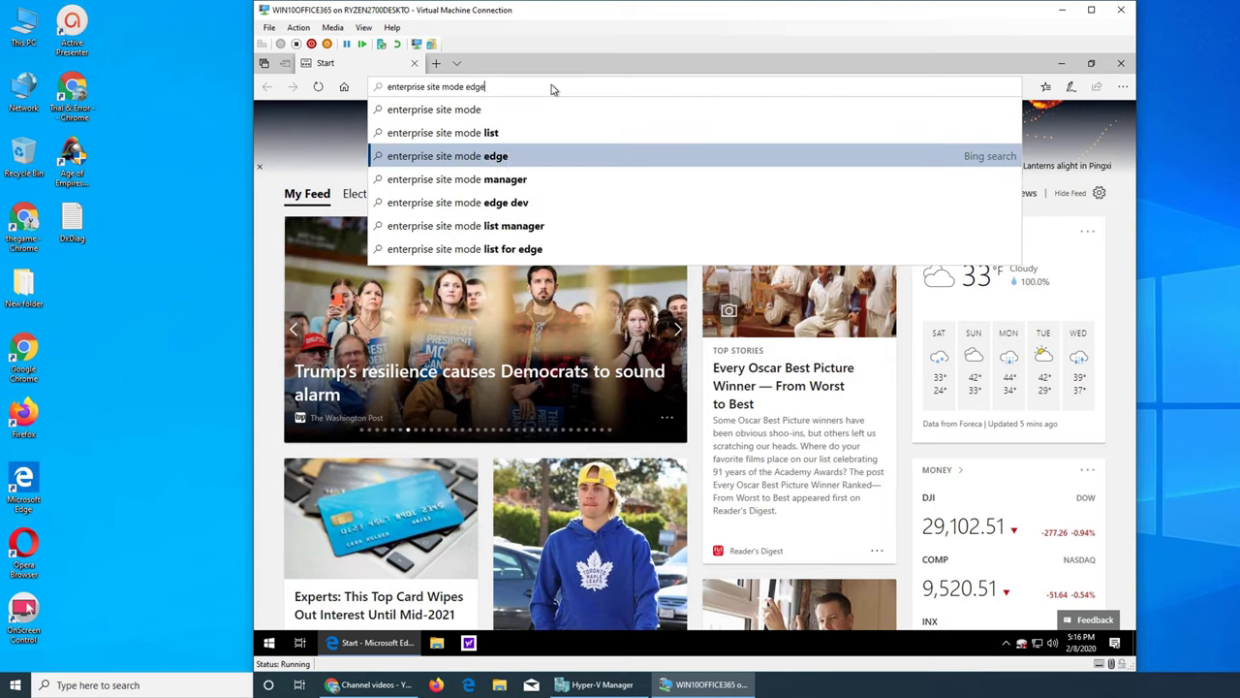
key(Return)
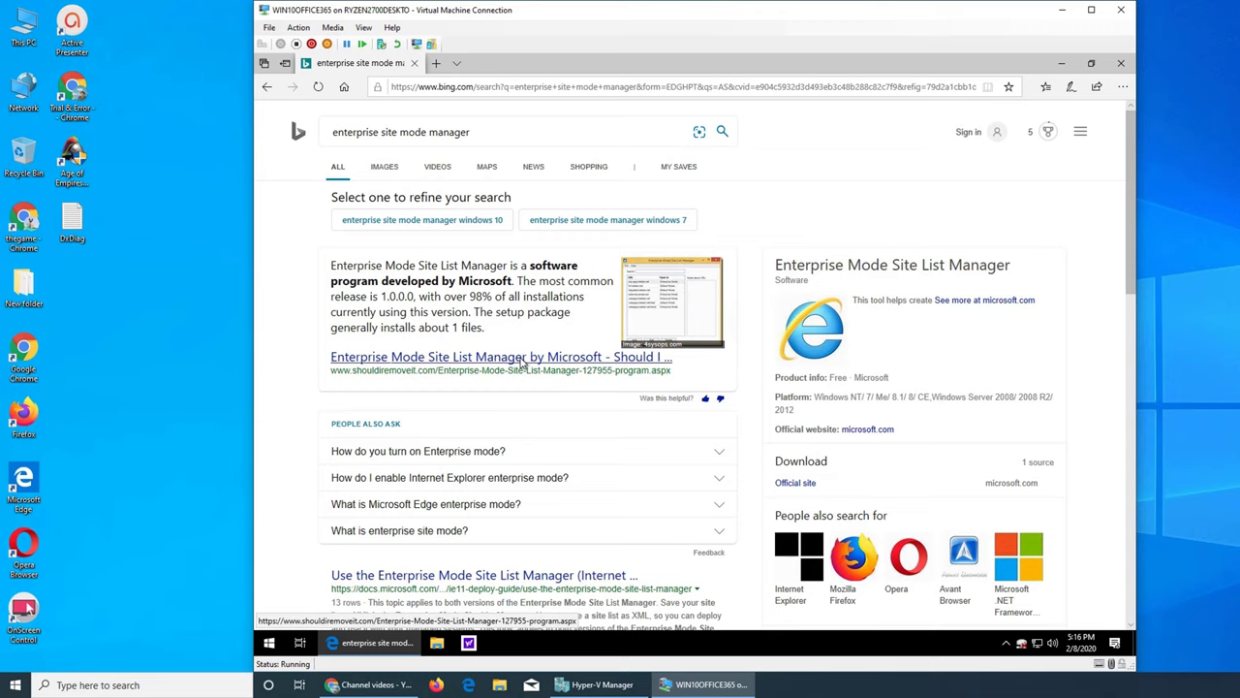
Download Enterprise Mode Site List Manager (schema v.2) from the Microsoft Download Center and run EMIESiteListManager.msi
click(521, 358)
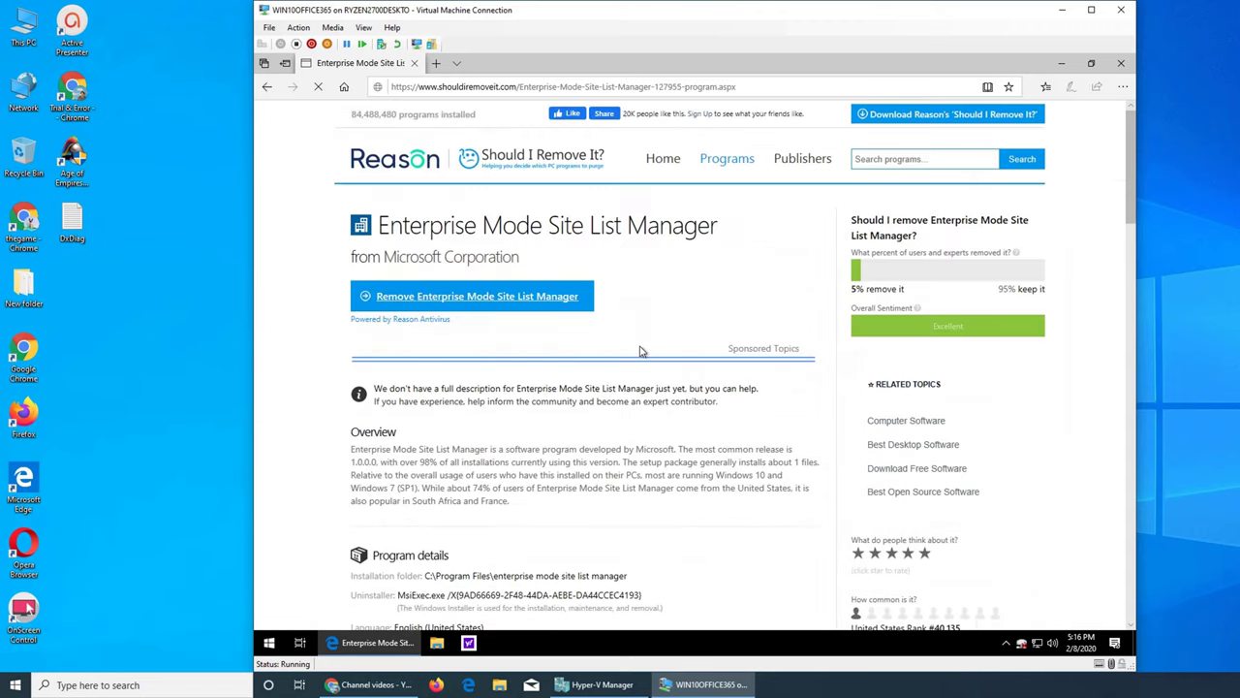
key(alt+Left)
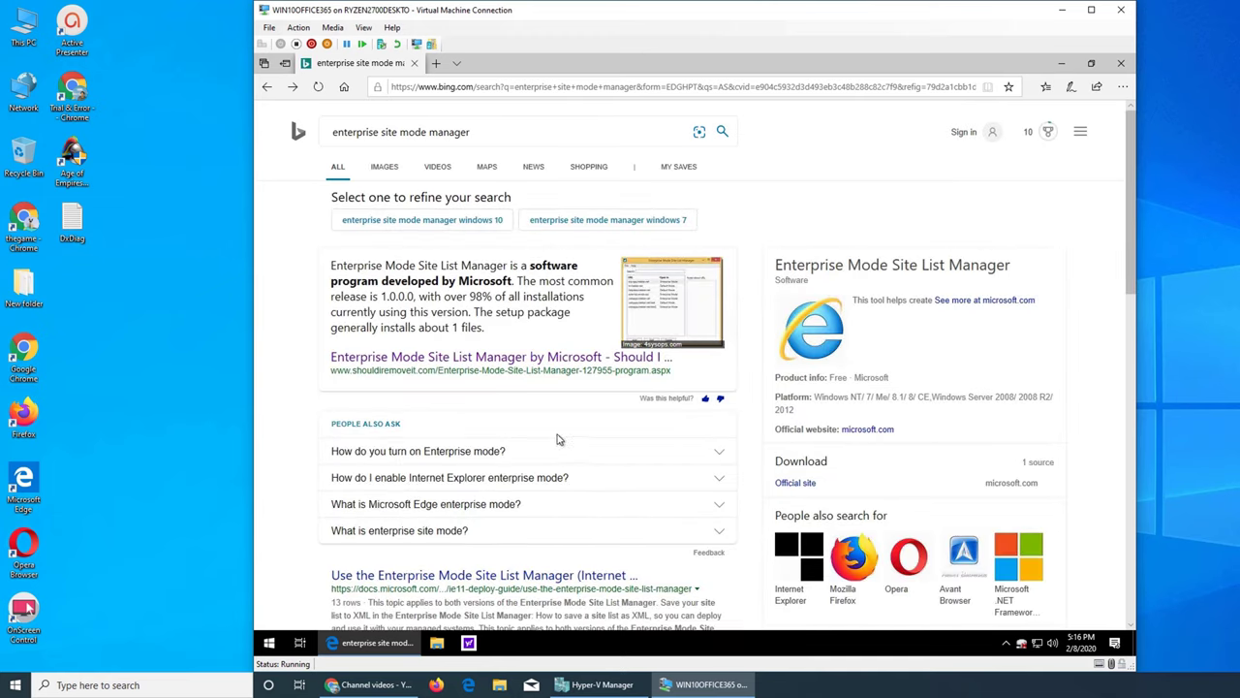
scroll(558, 439, down, 2)
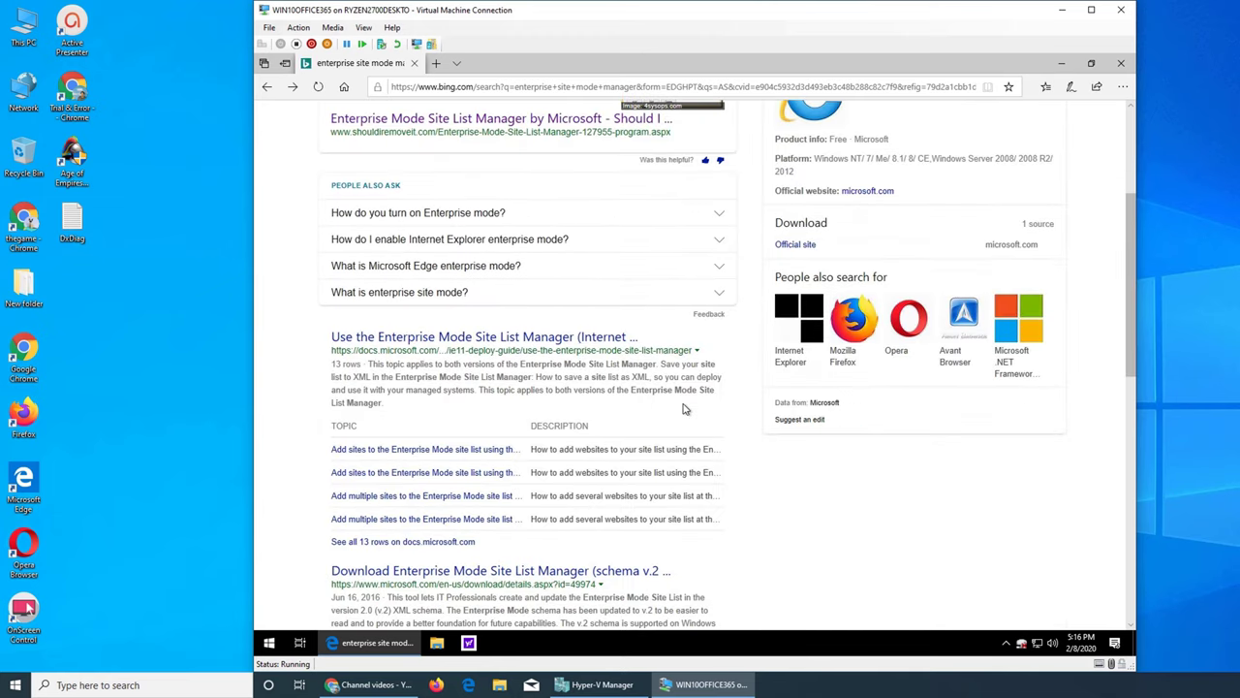
click(586, 577)
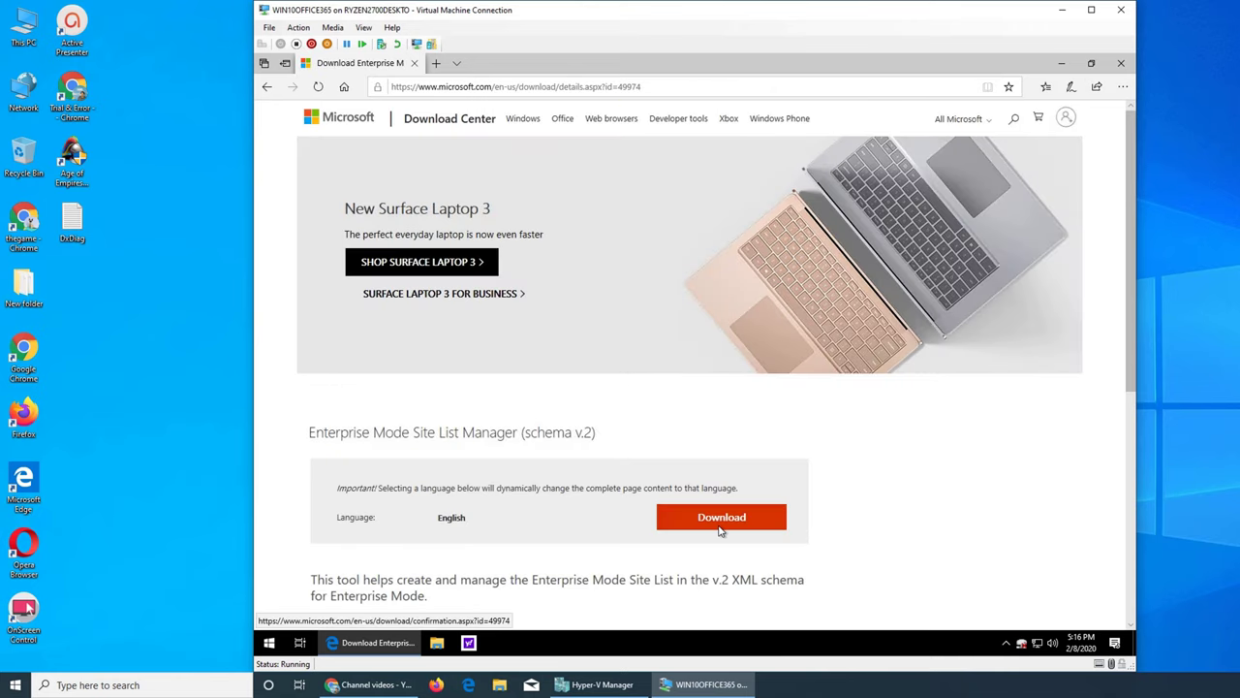
click(720, 529)
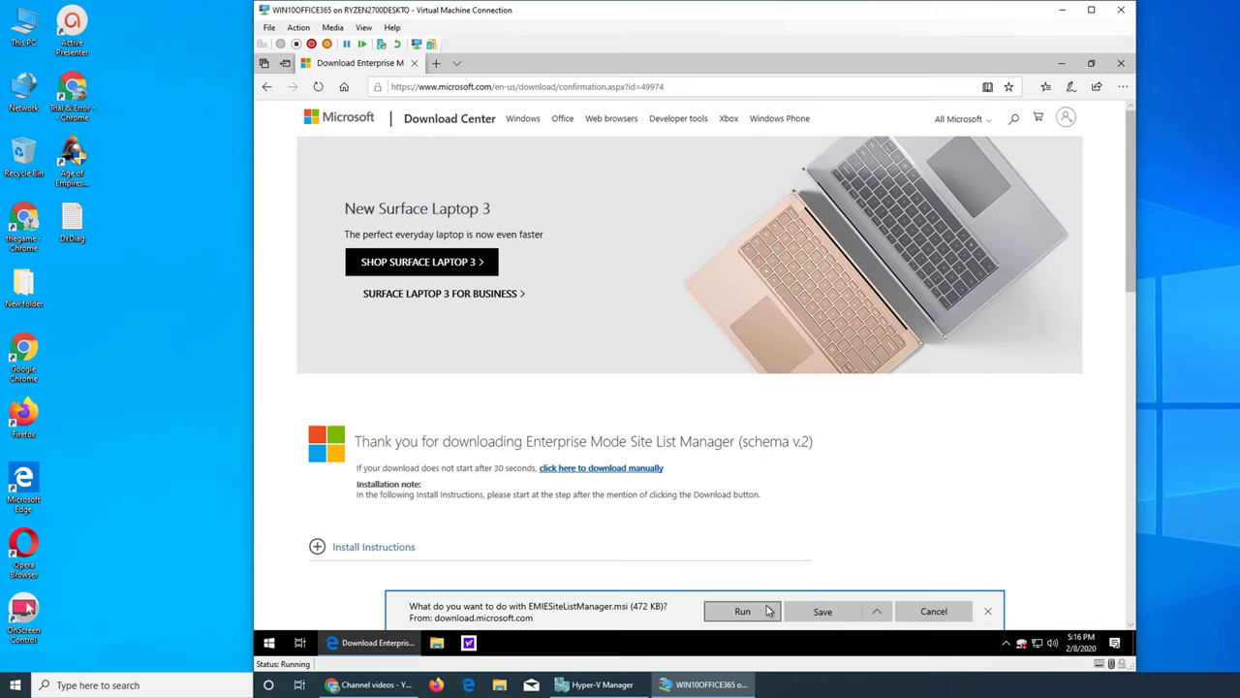
click(762, 613)
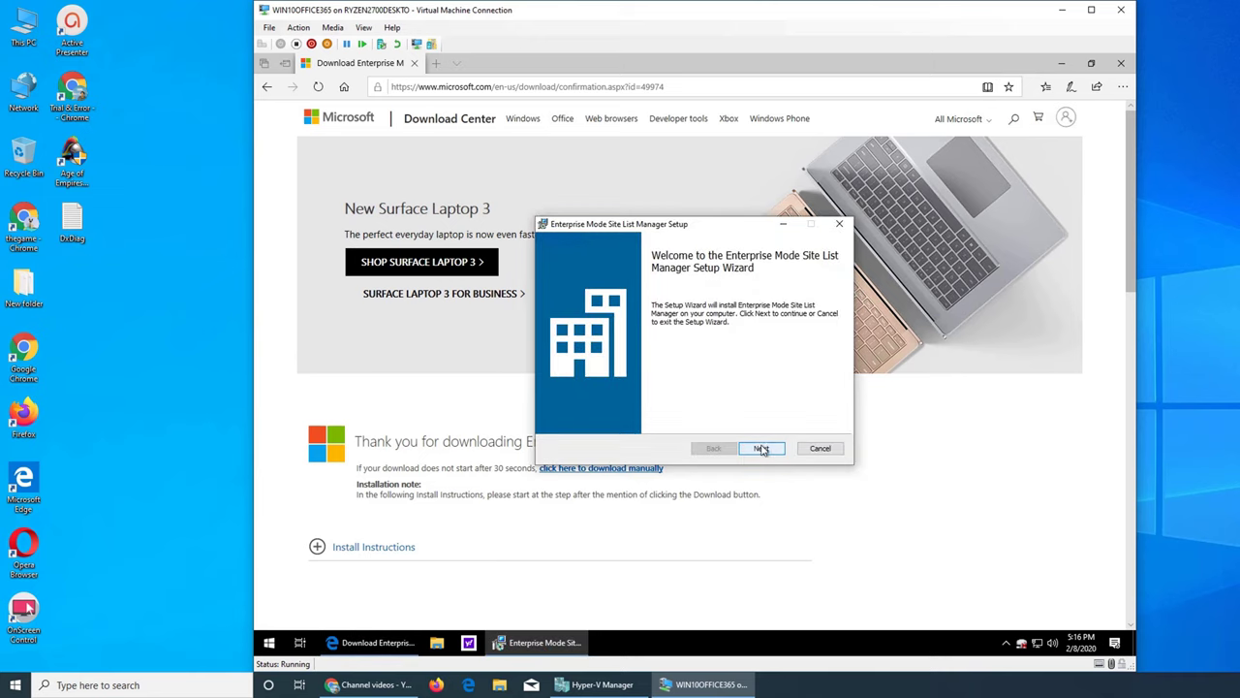
Accept the license agreement and install Enterprise Mode Site List Manager, completing the setup wizard
click(762, 448)
click(632, 419)
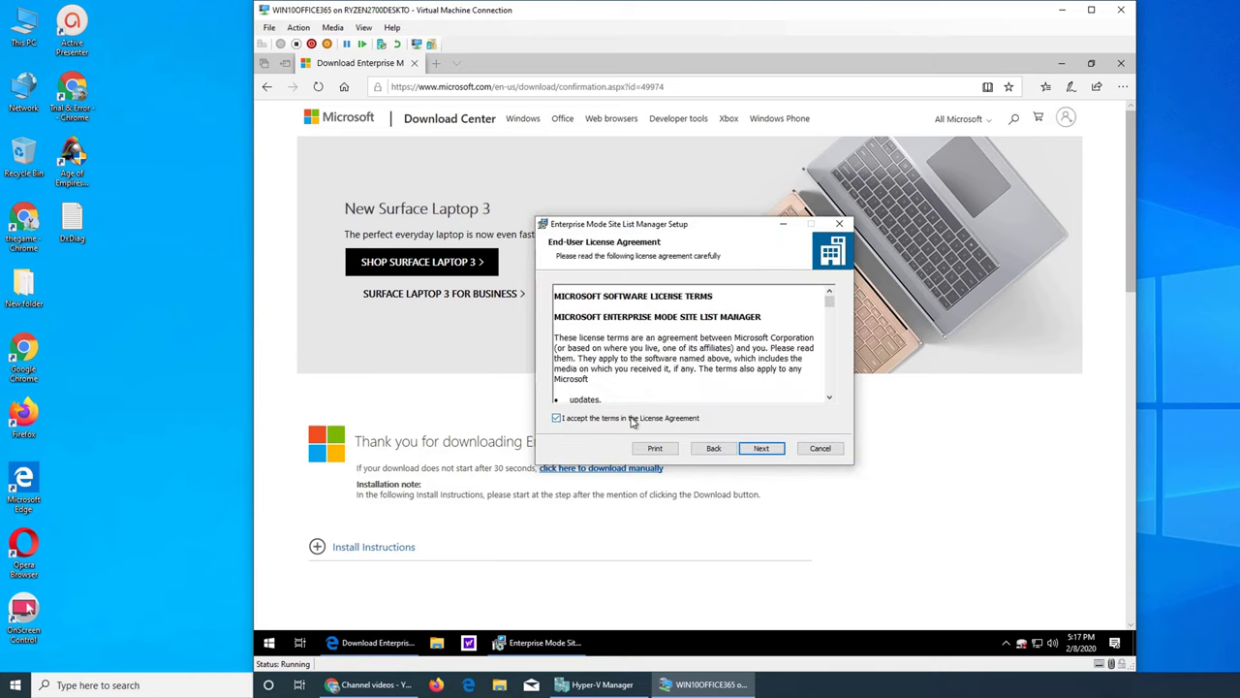
click(758, 447)
click(762, 448)
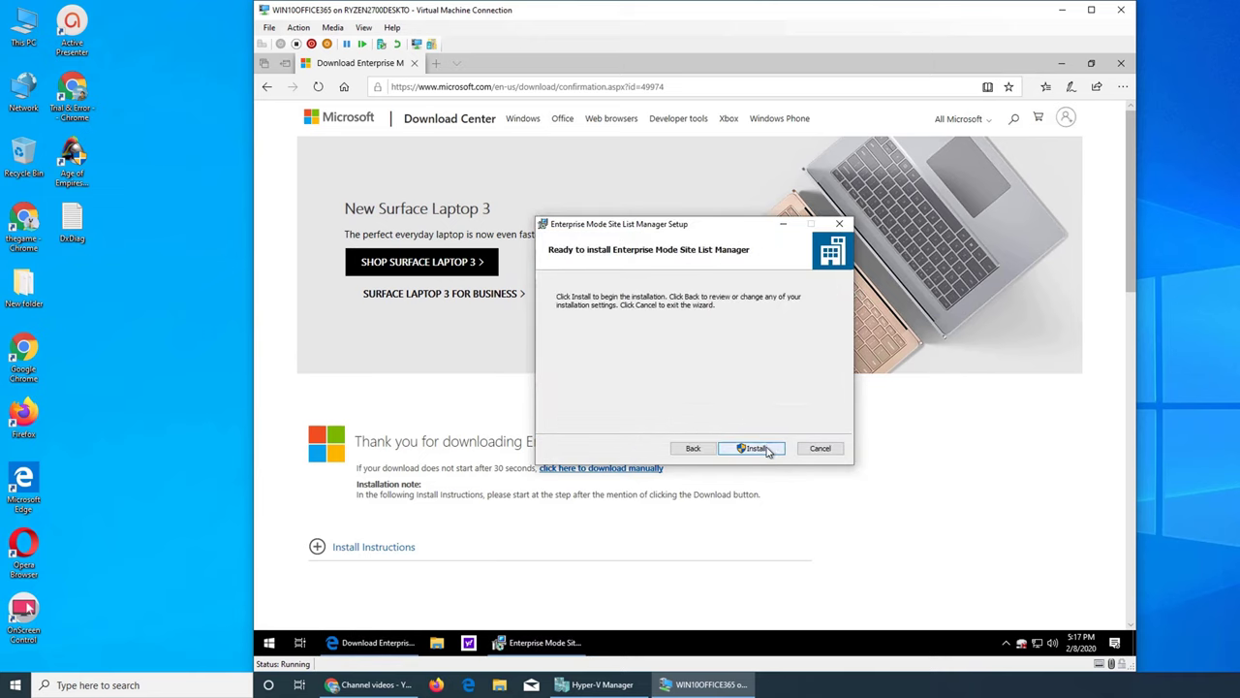
click(757, 448)
click(650, 449)
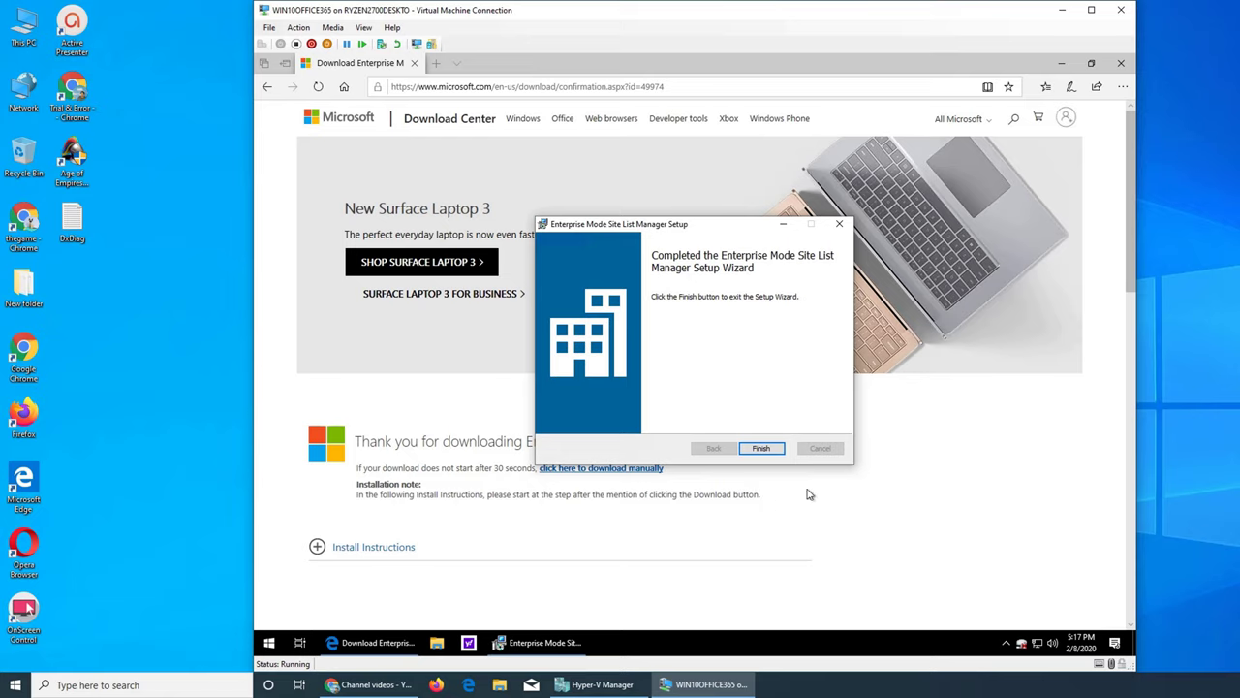
click(762, 449)
Switch to Hyper-V Manager and start the Server2019 virtual machine, continuing from its last state
click(600, 684)
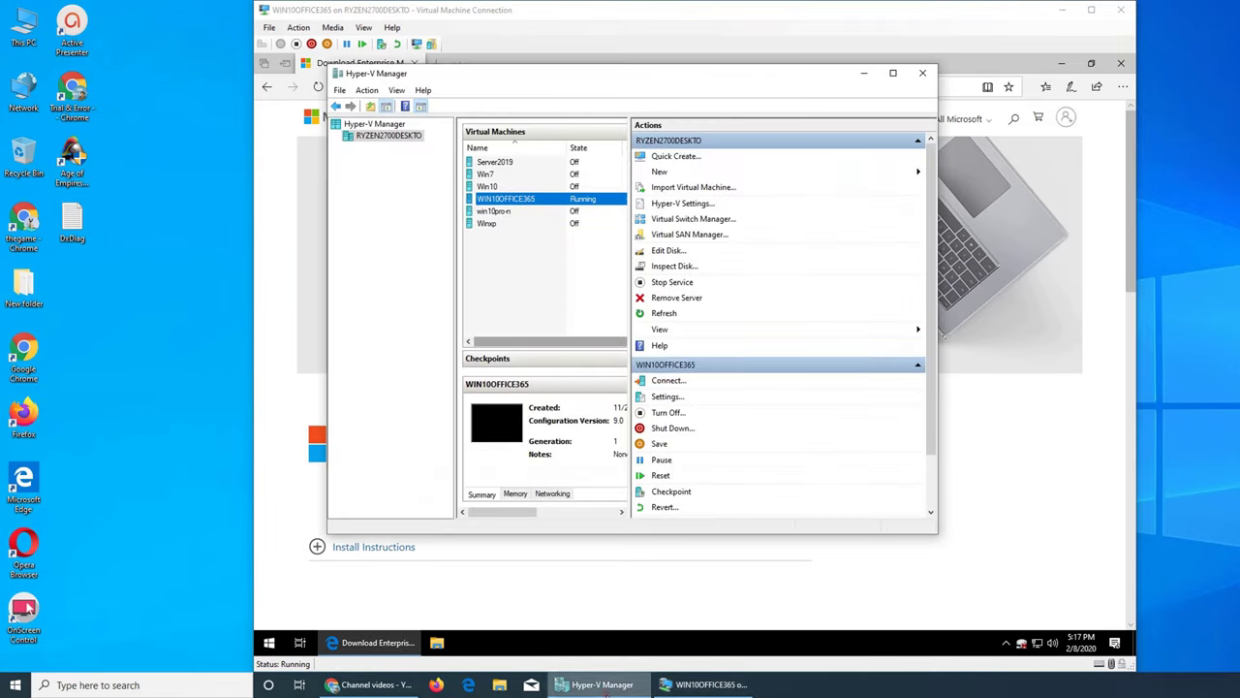
click(501, 163)
right_click(502, 163)
key(Escape)
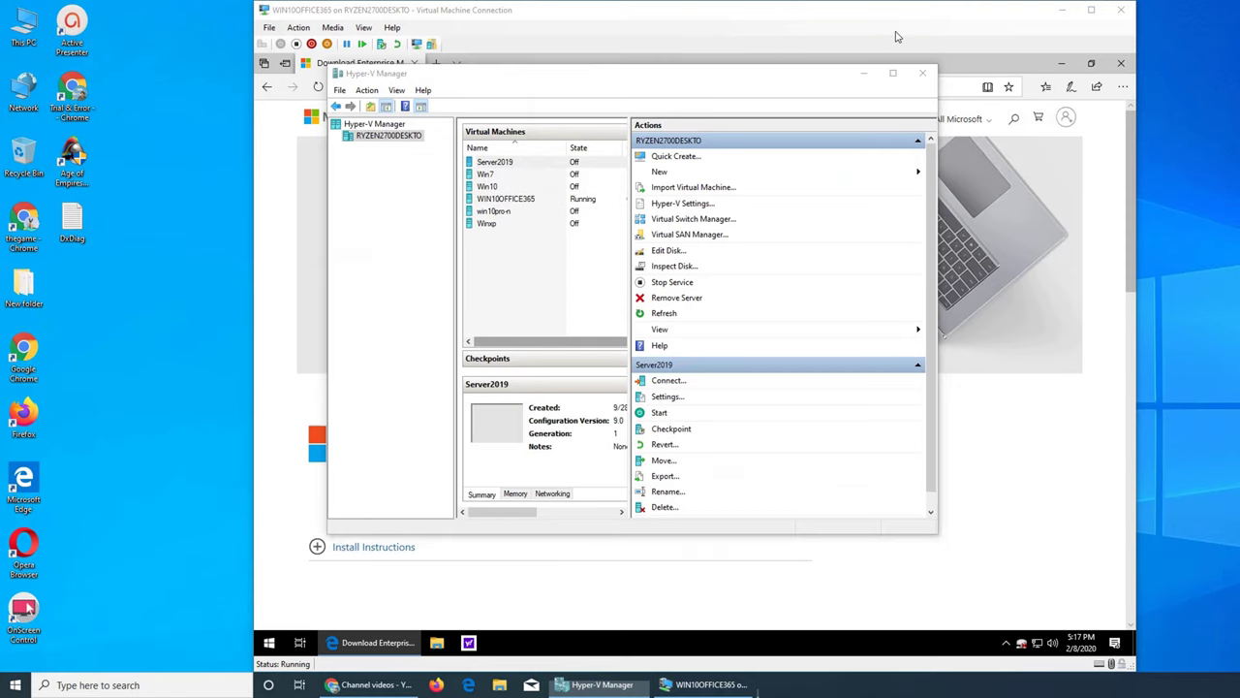
click(402, 197)
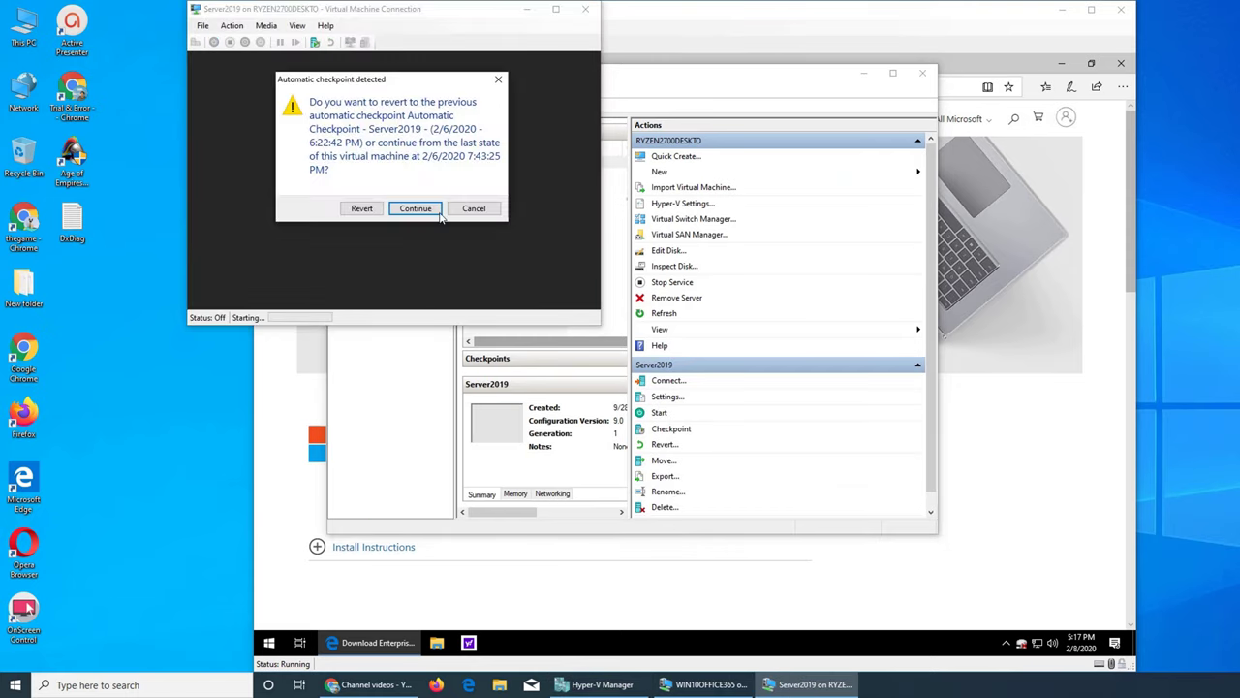
click(411, 207)
Return to the WIN10OFFICE365 virtual machine, minimize its browser and launch Enterprise Mode Site List Manager
click(712, 38)
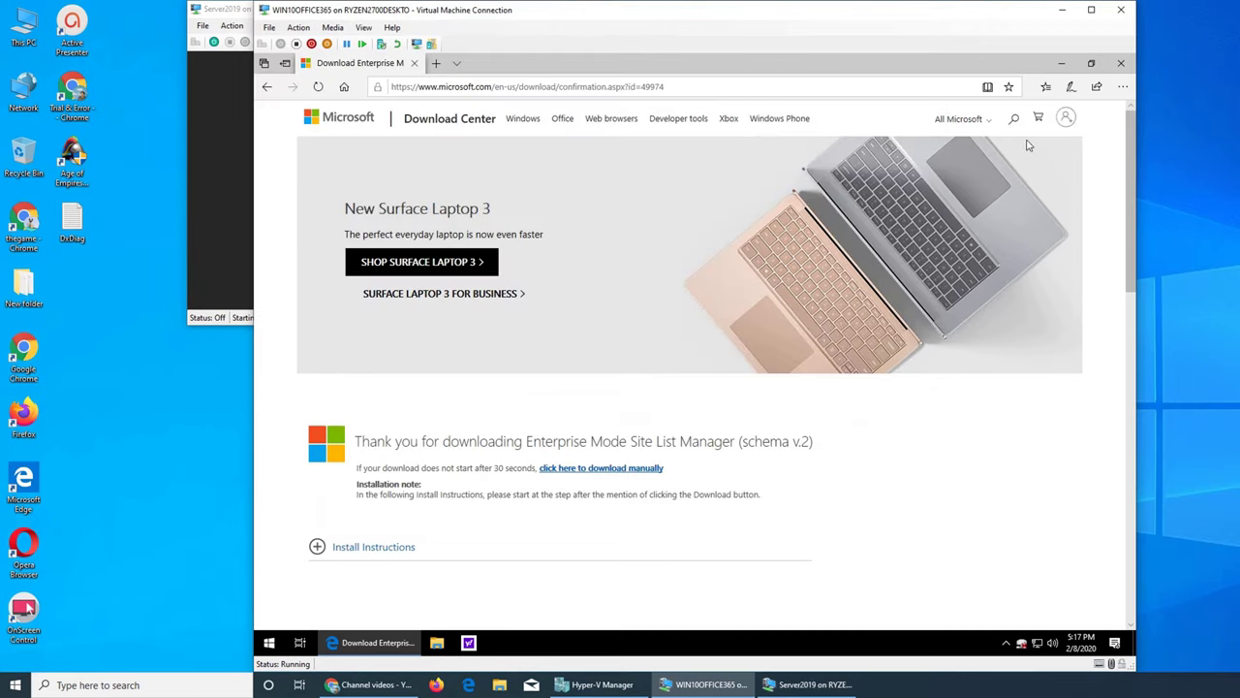
click(1060, 63)
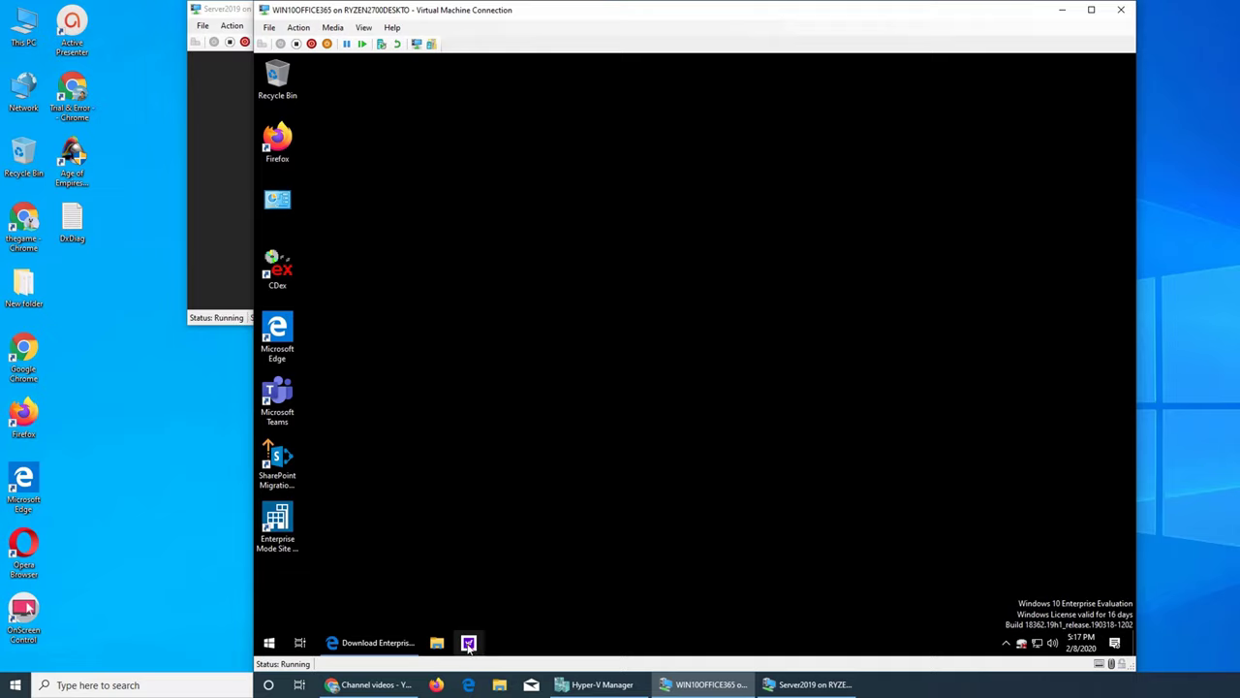
click(270, 643)
click(271, 642)
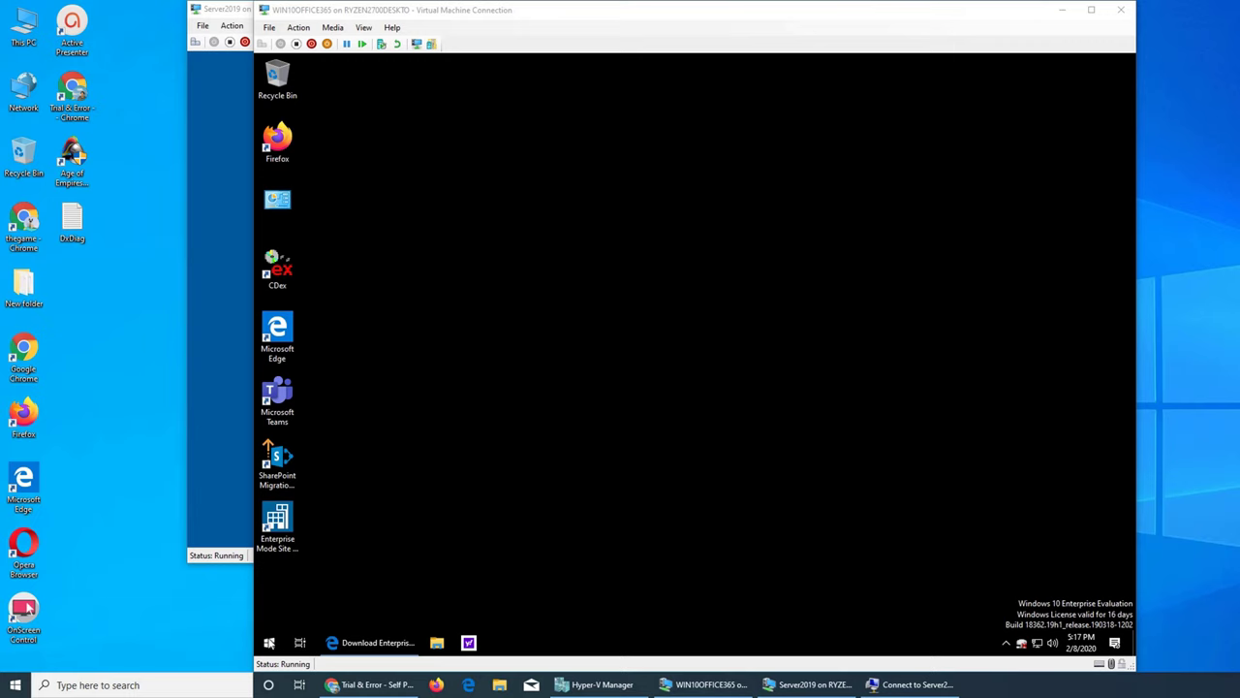
click(269, 643)
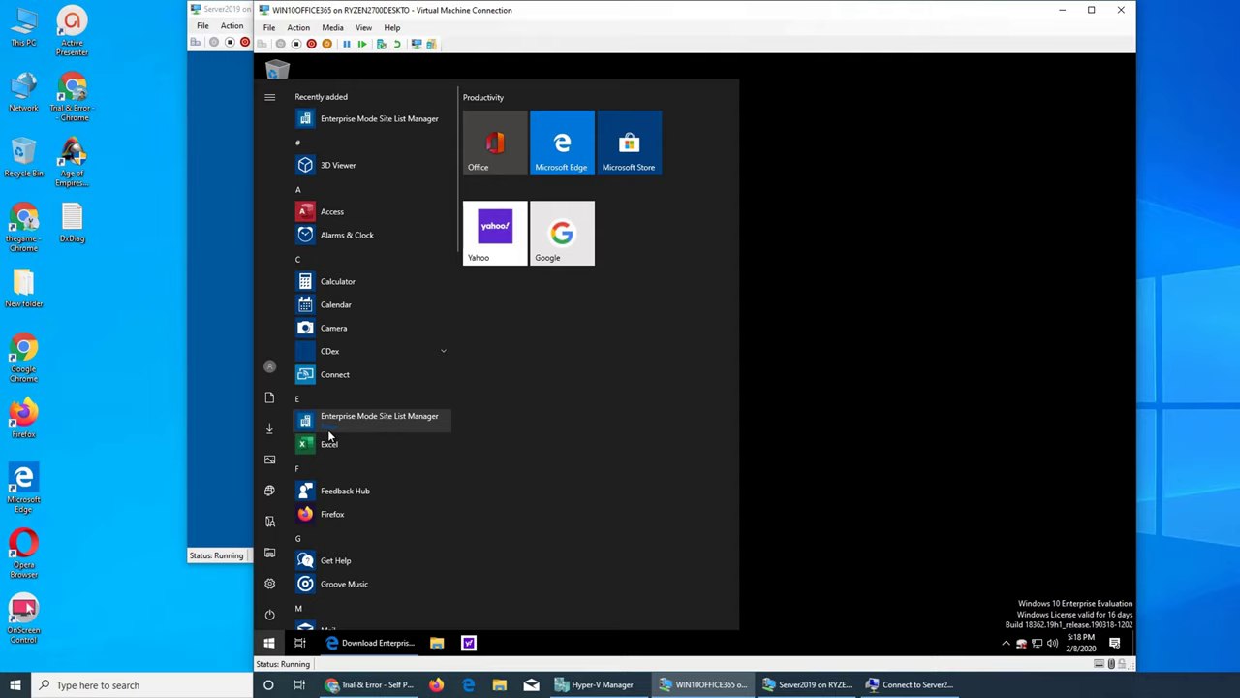
click(363, 423)
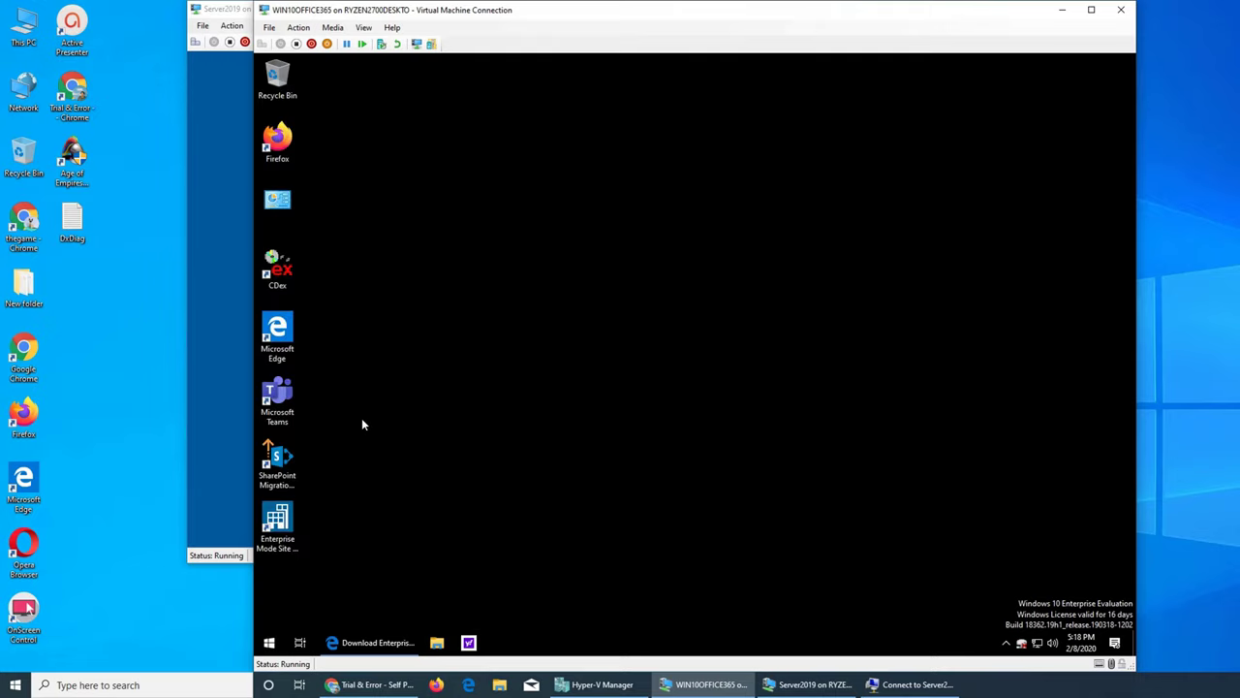
Connect to the Server2019 virtual machine with a 1366 by 768 pixel display
click(241, 279)
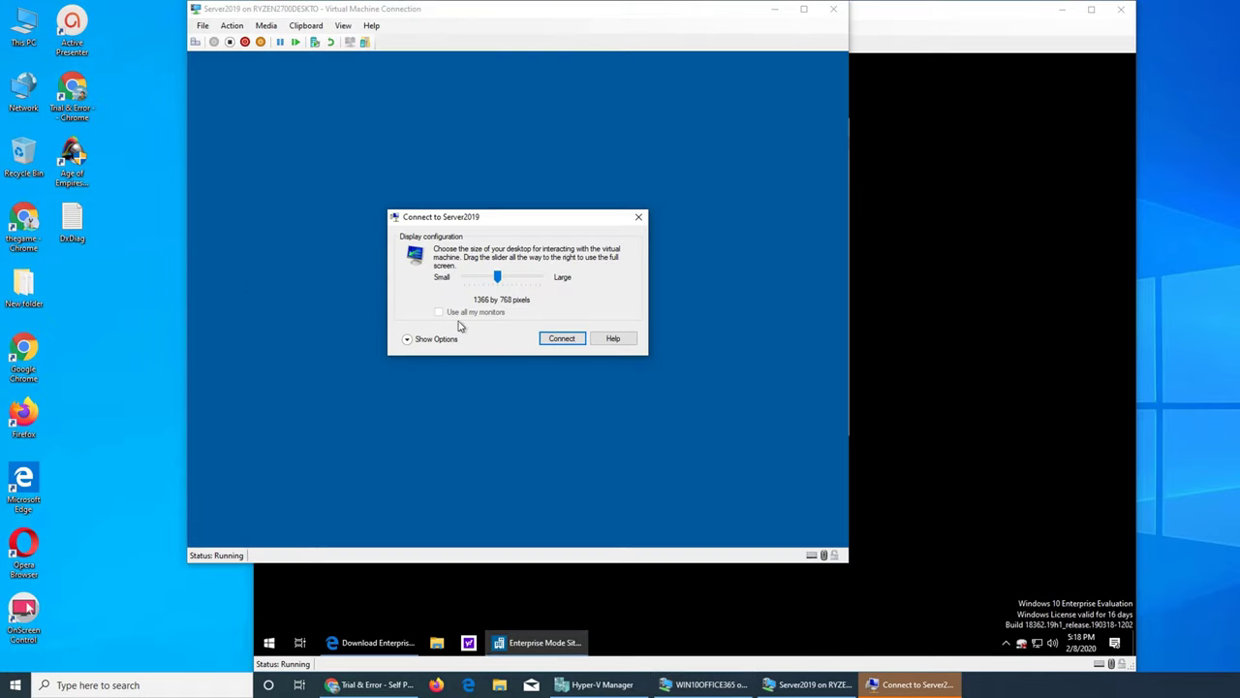
click(560, 338)
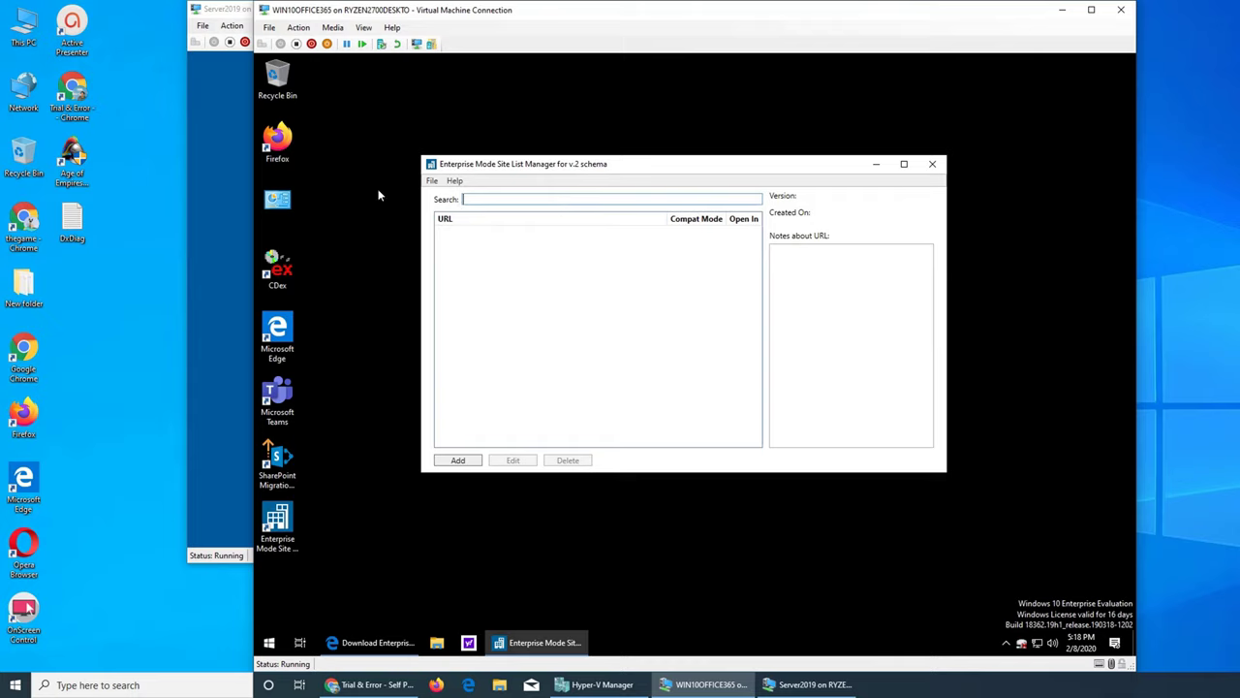
click(432, 181)
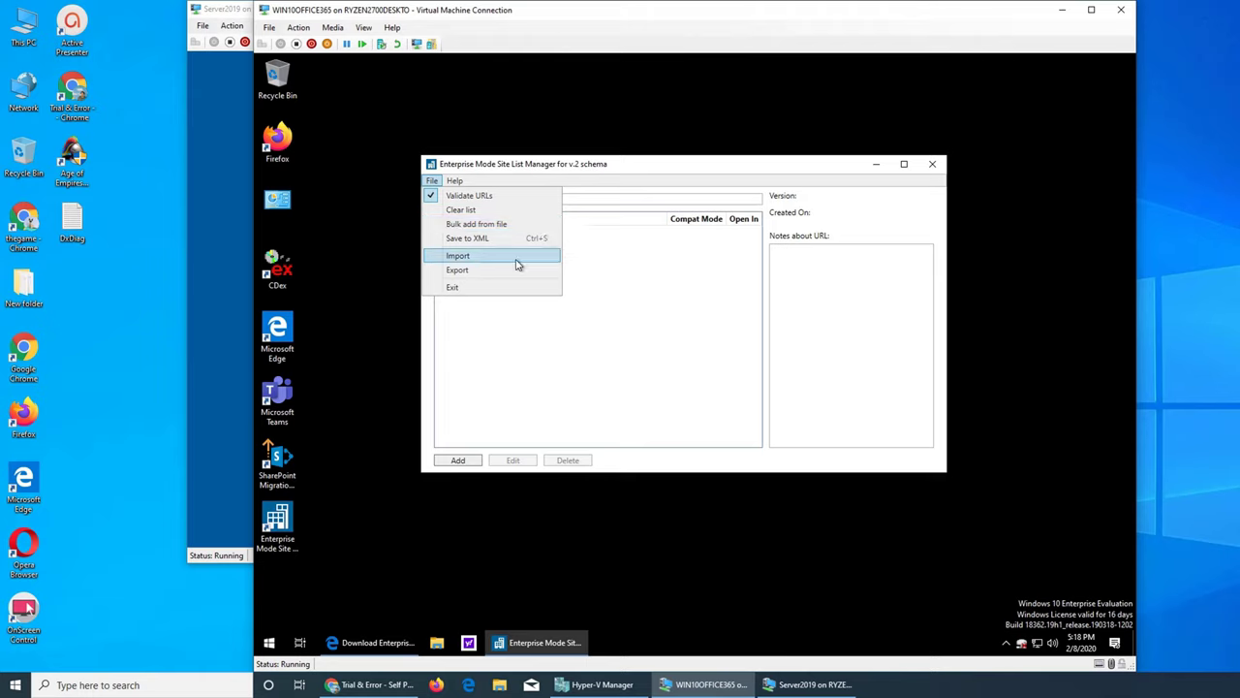
click(620, 283)
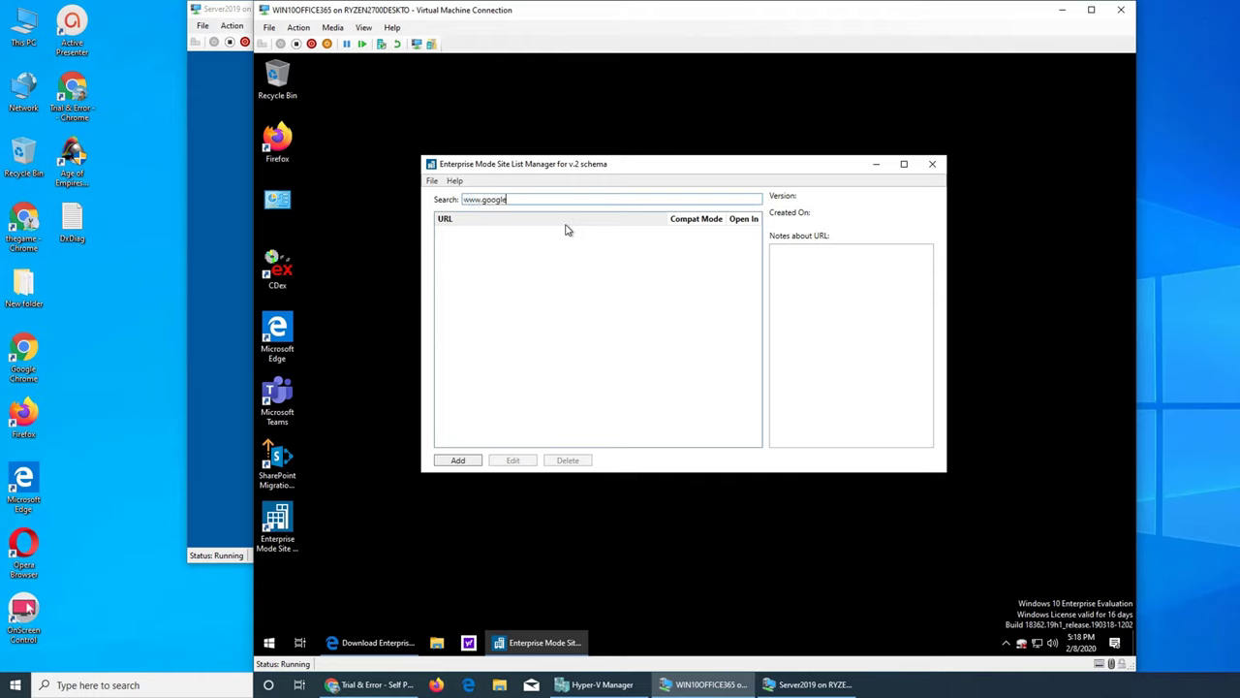
key(BackSpace)
text(om)
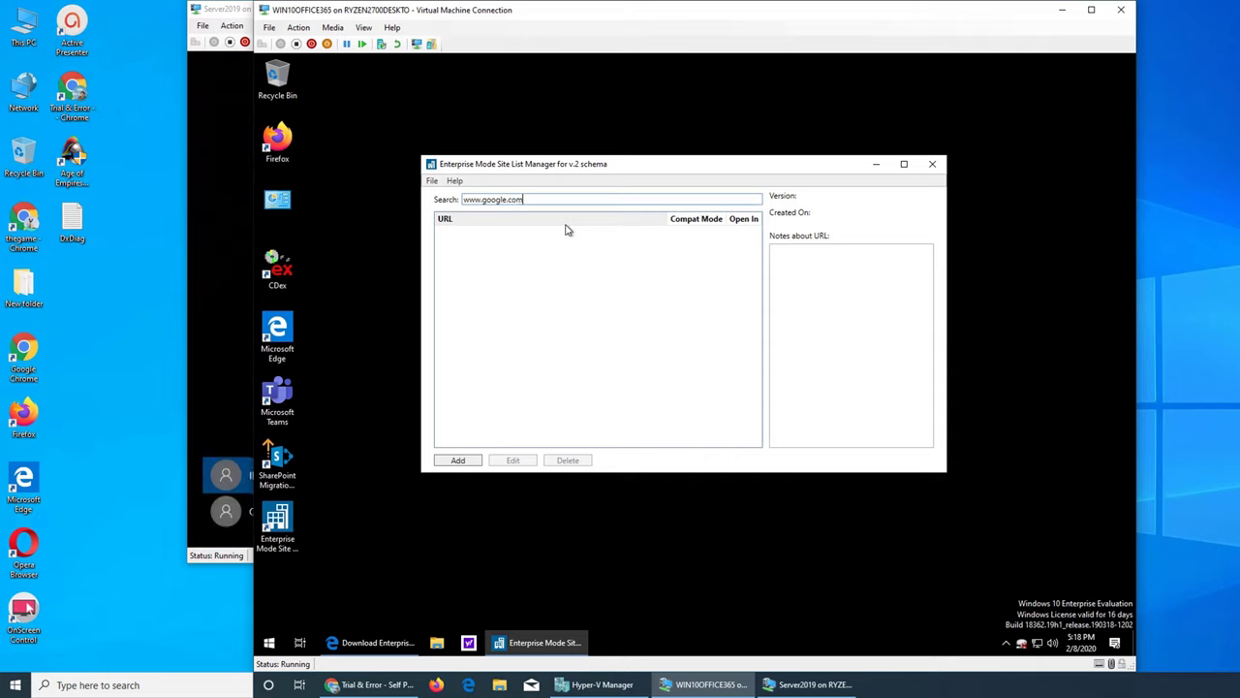
click(457, 459)
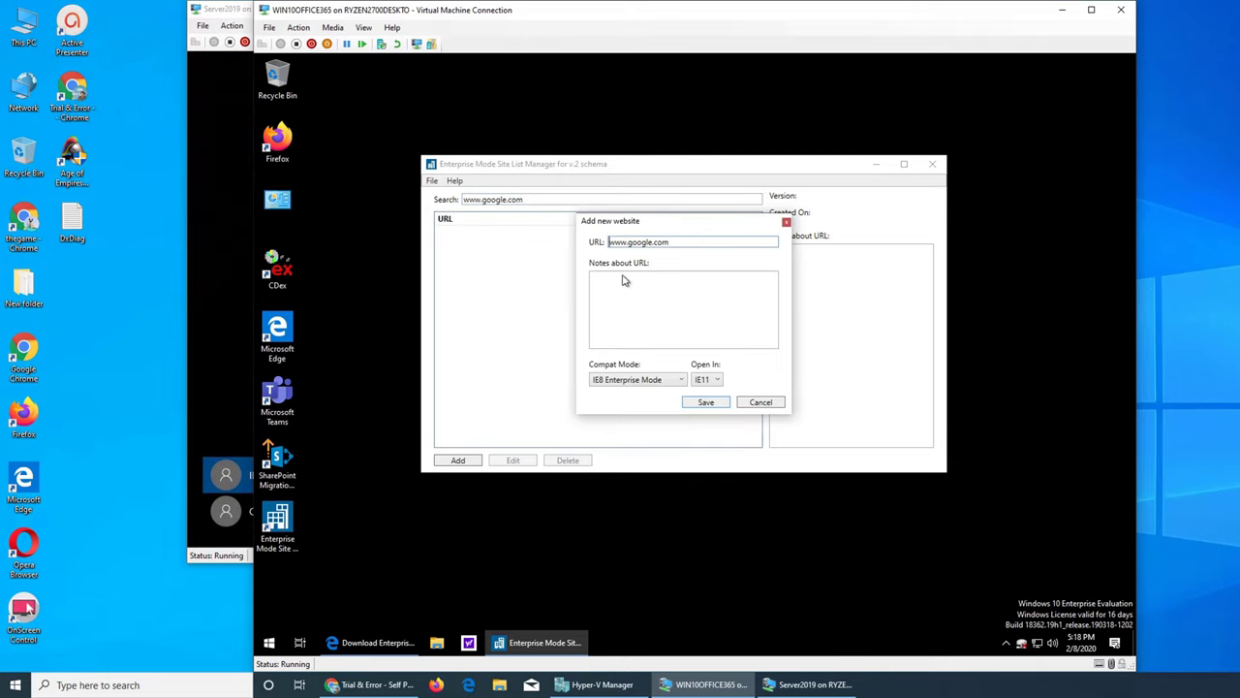
click(645, 307)
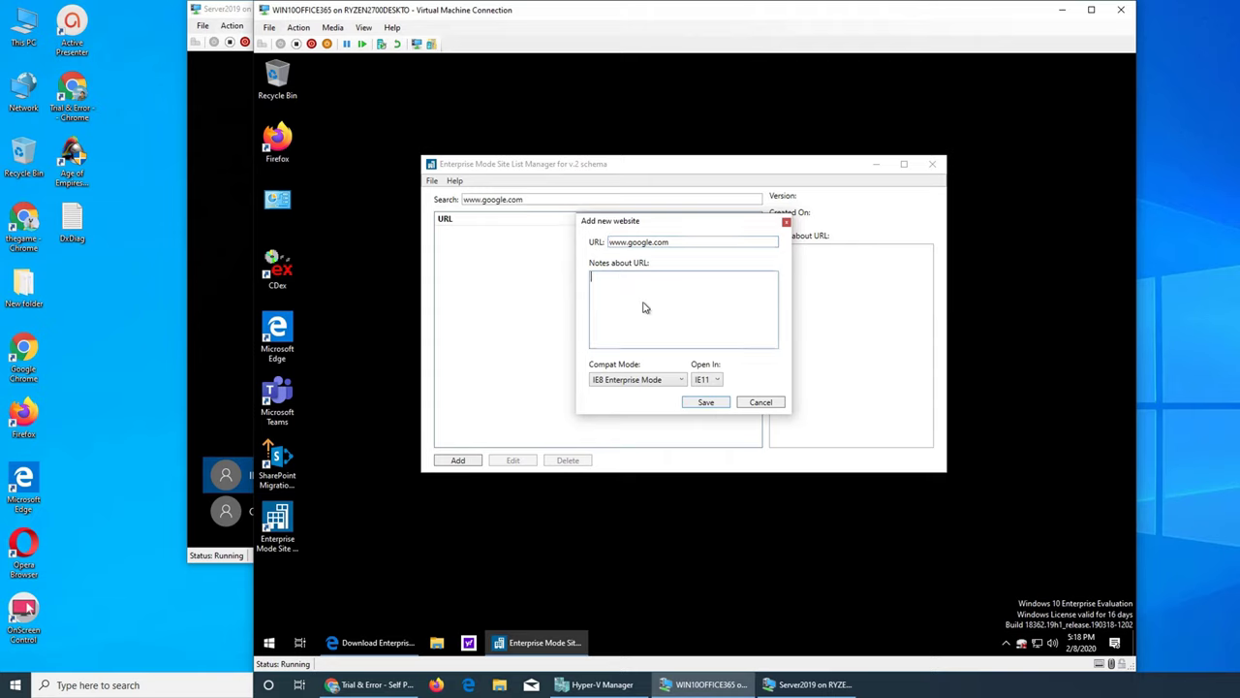
click(613, 383)
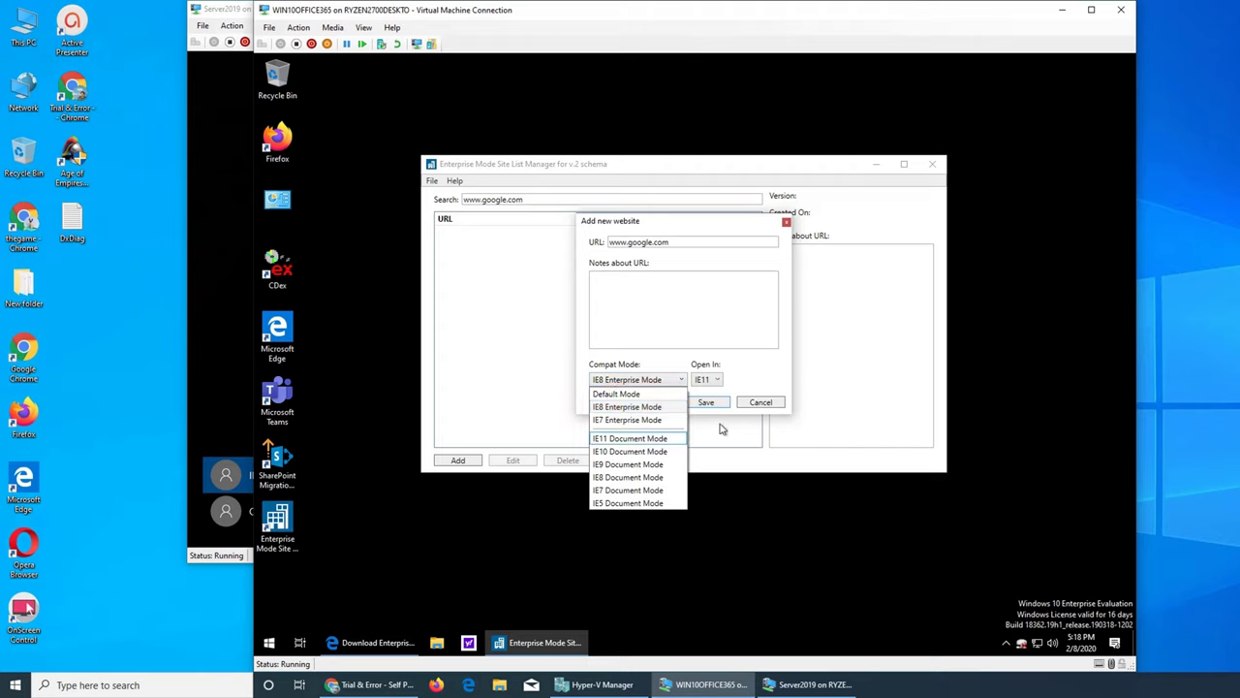
click(774, 374)
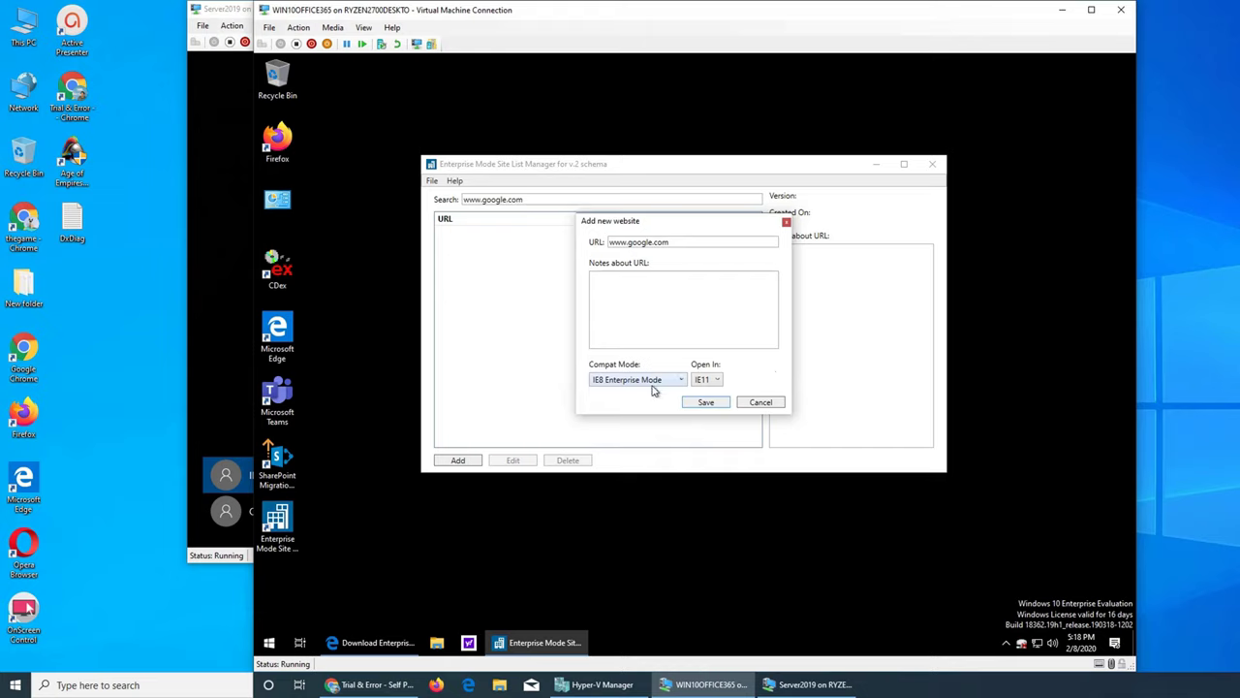
click(705, 402)
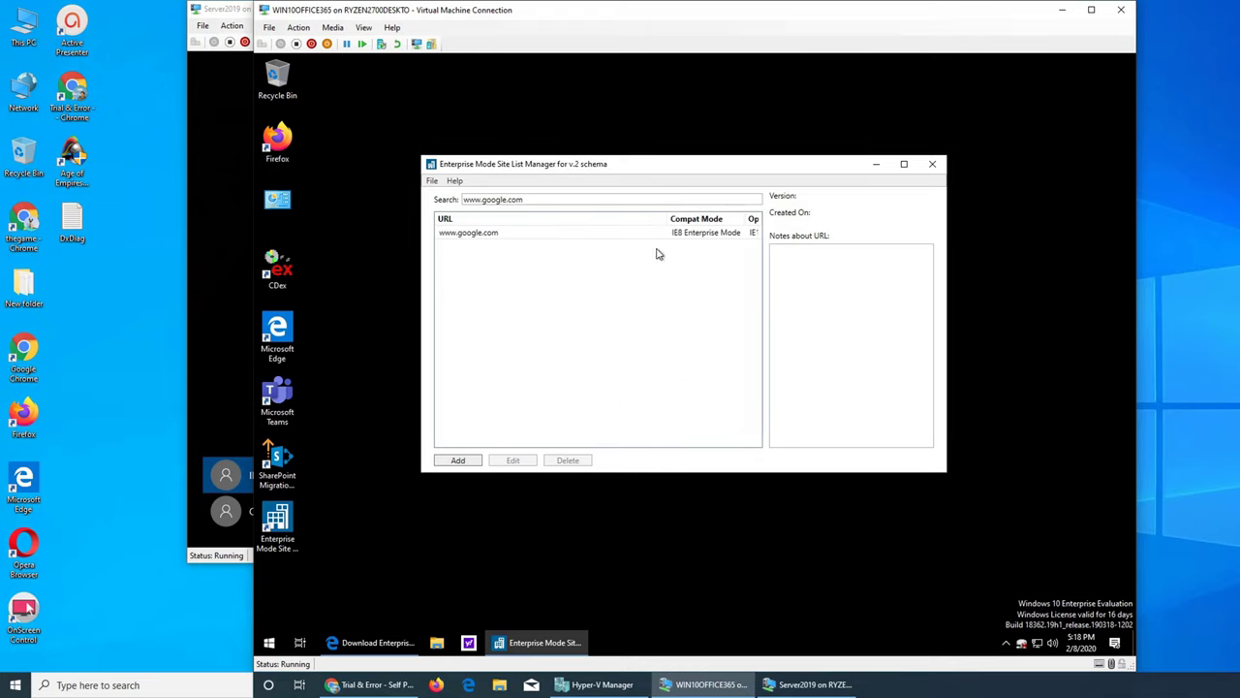
double_click(532, 199)
key(BackSpace)
key(BackSpace)
key(BackSpace)
key(BackSpace)
key(BackSpace)
key(BackSpace)
key(BackSpace)
key(BackSpace)
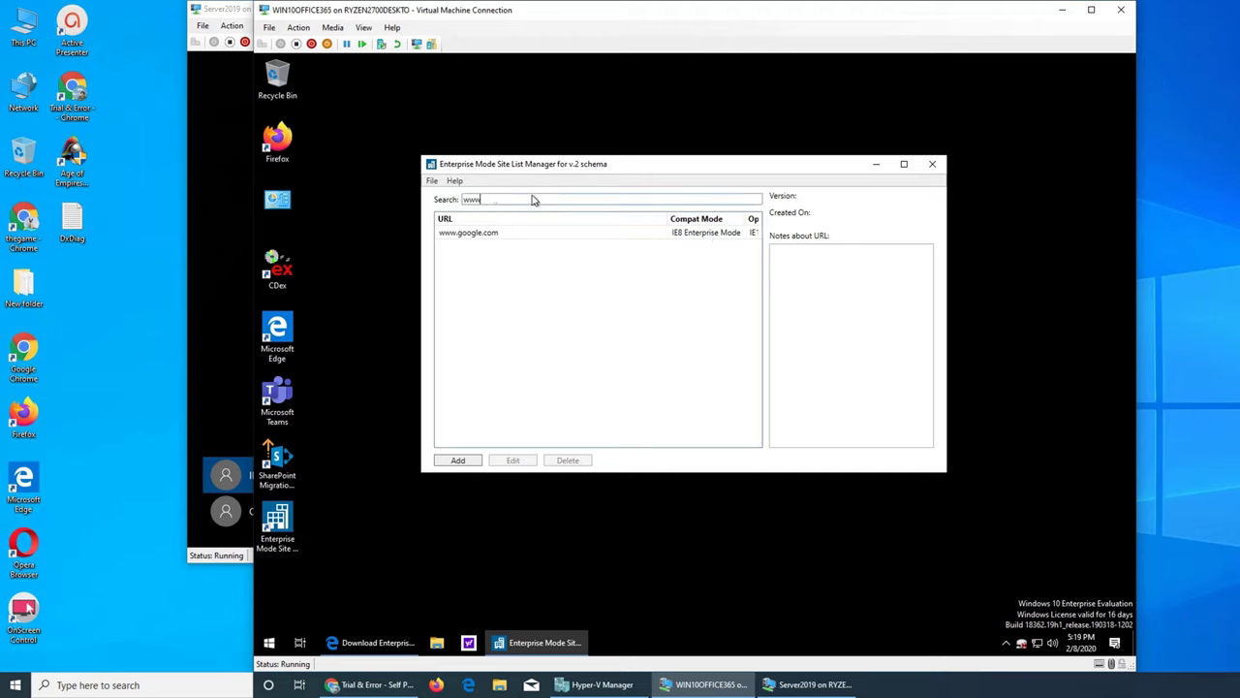
text(yahoo.com)
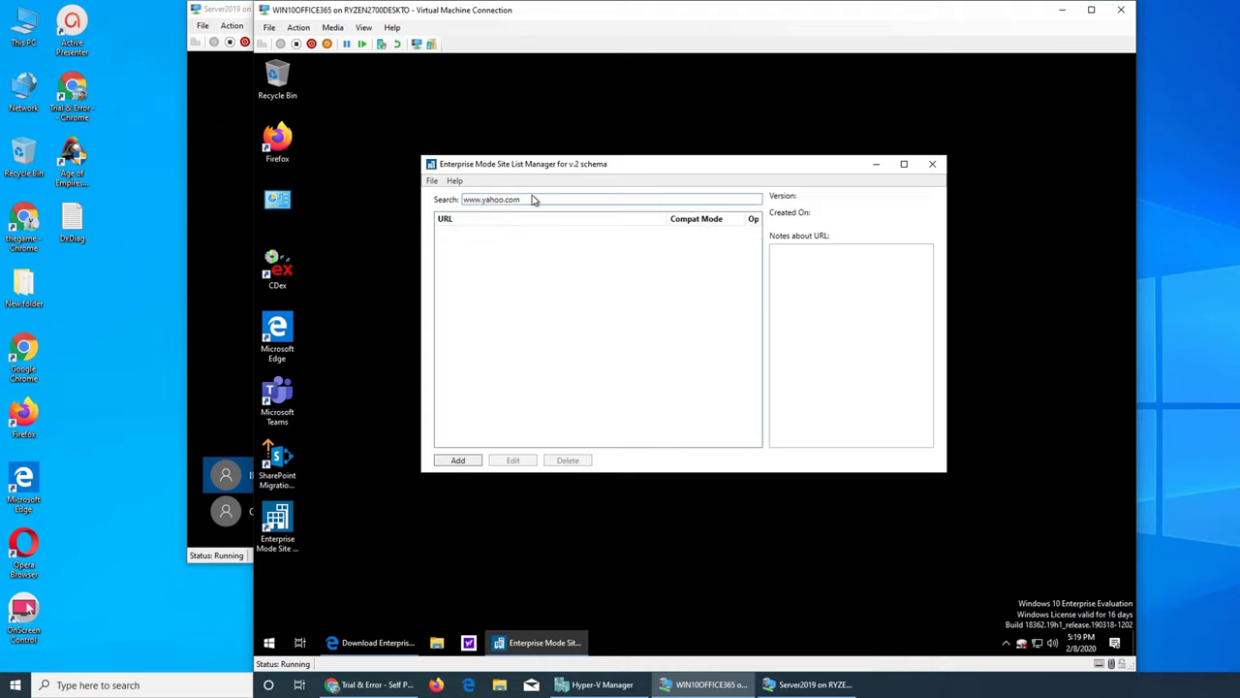
click(439, 461)
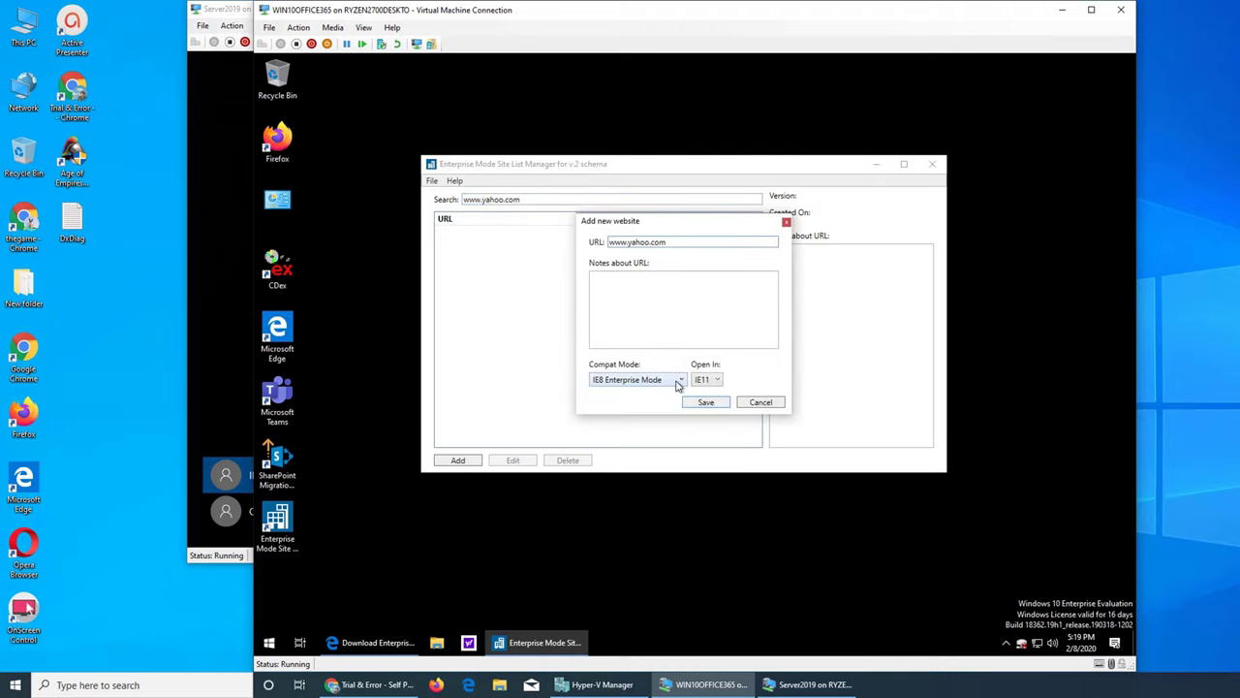
click(616, 384)
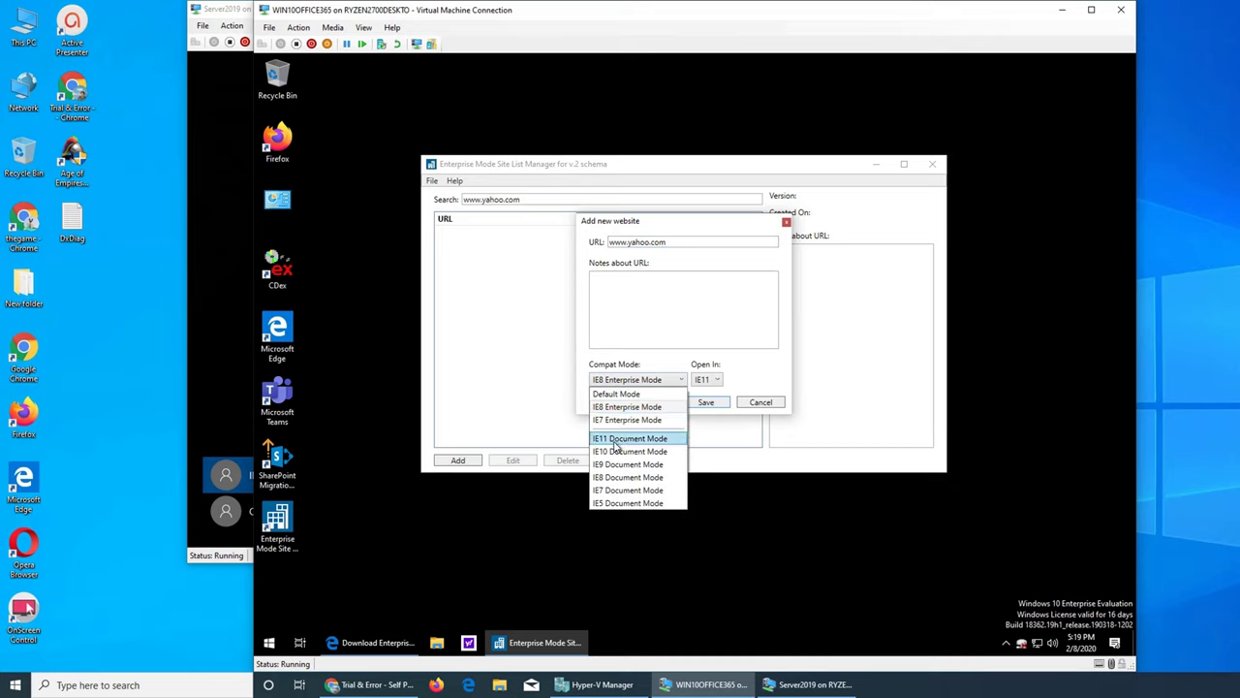
click(609, 441)
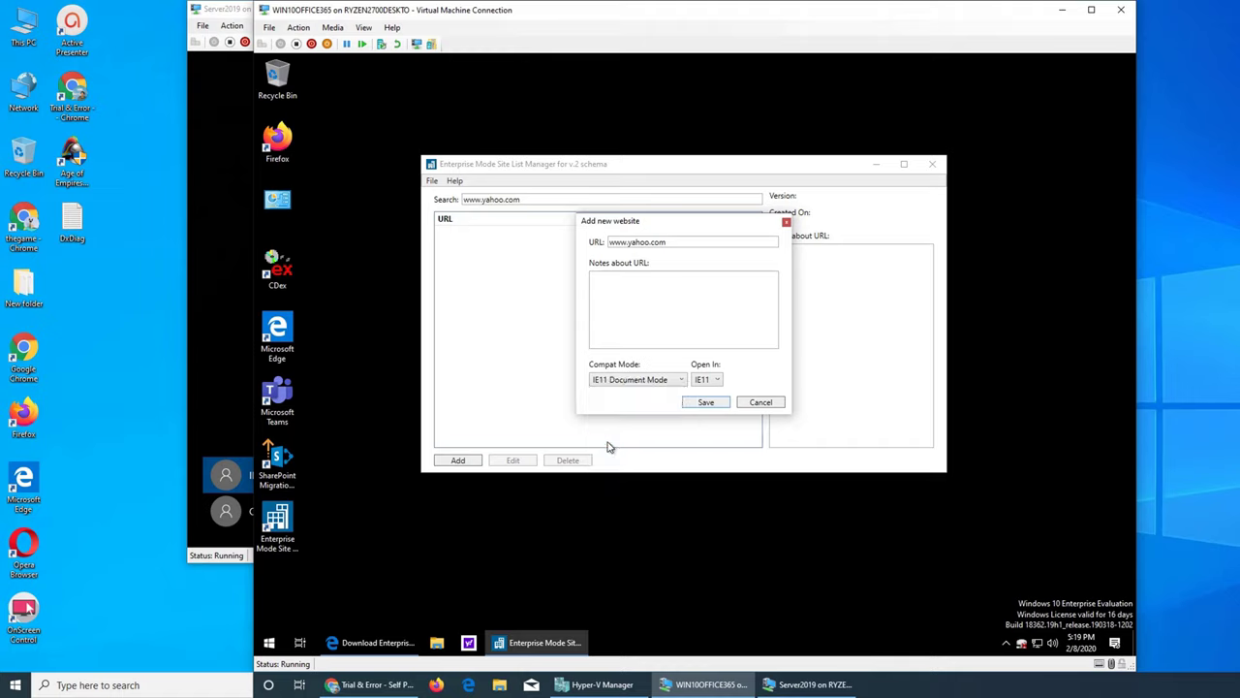
click(630, 381)
click(628, 394)
click(705, 402)
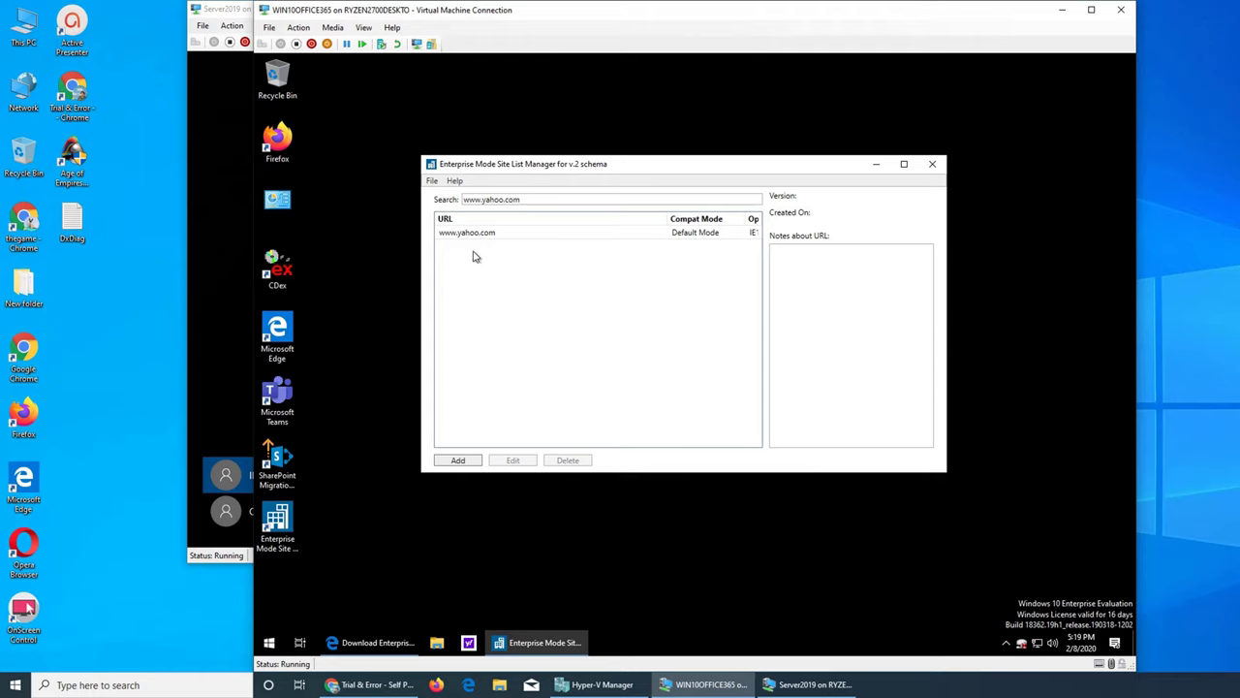
click(456, 461)
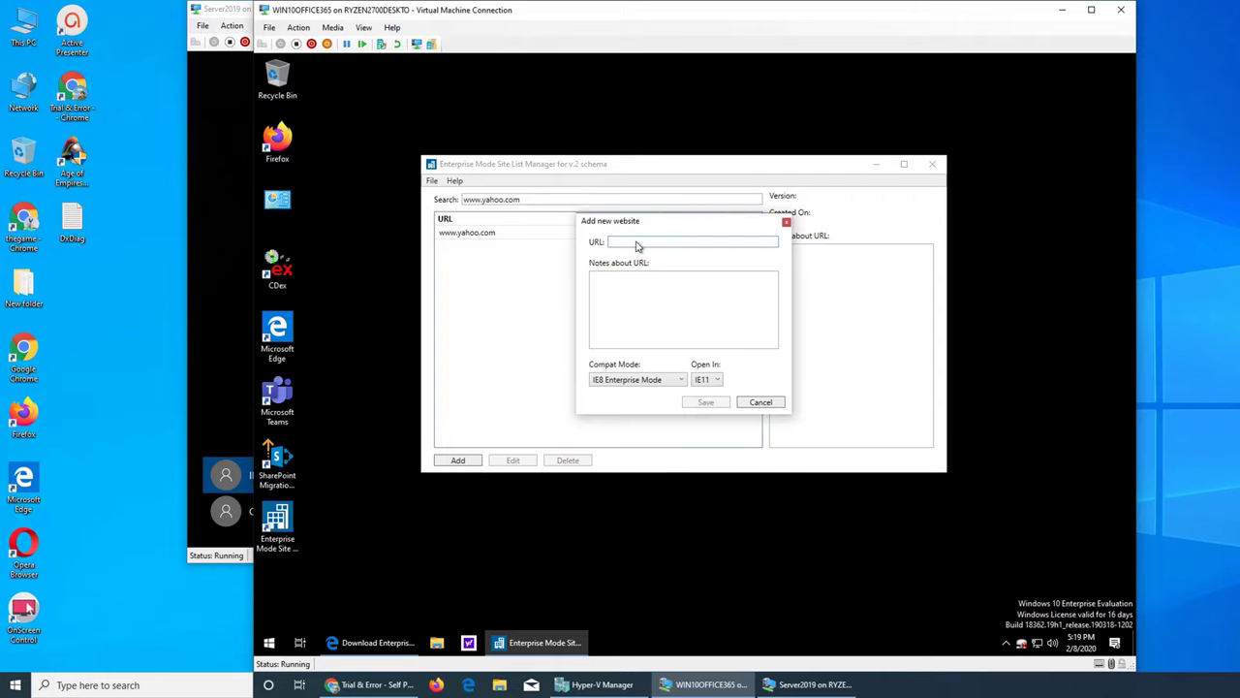
text(www.google.com)
click(647, 382)
click(642, 395)
click(712, 403)
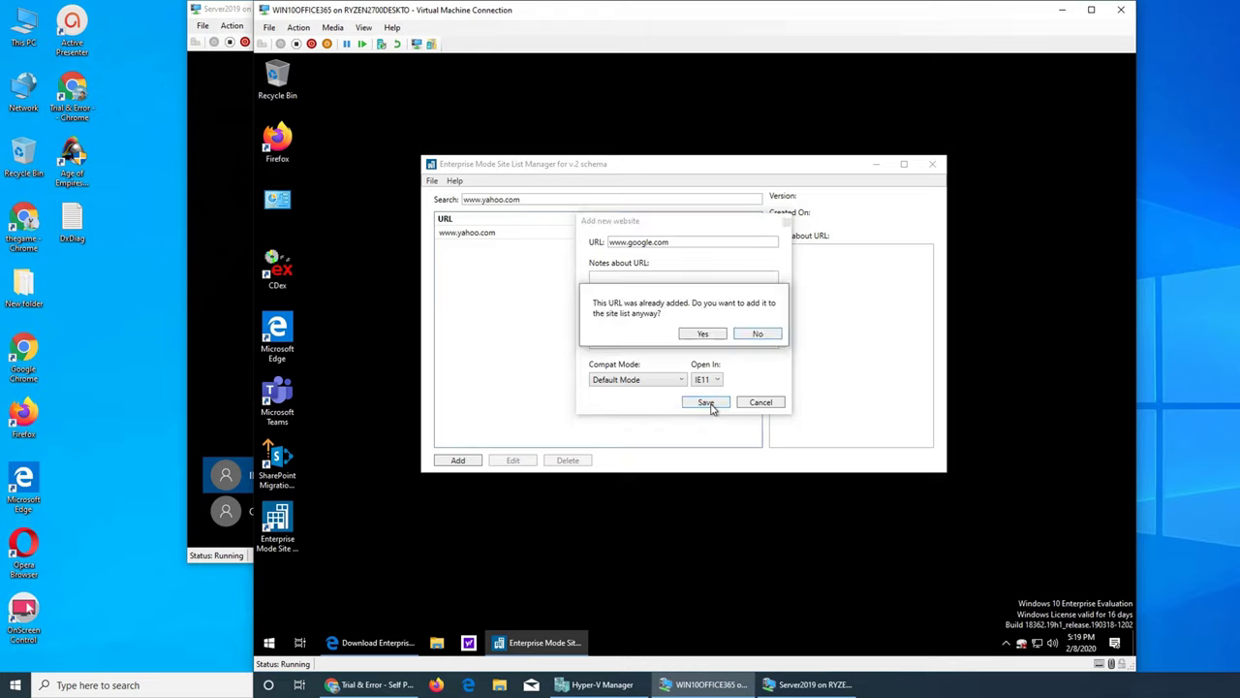
click(704, 333)
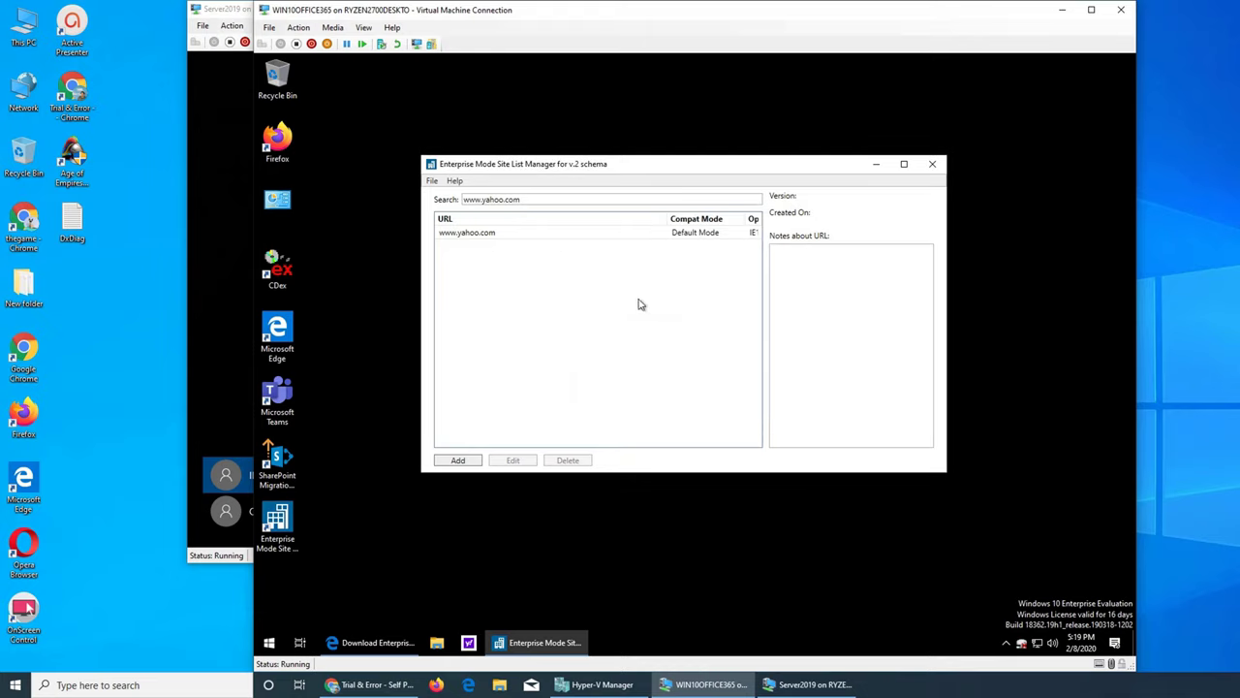
click(478, 238)
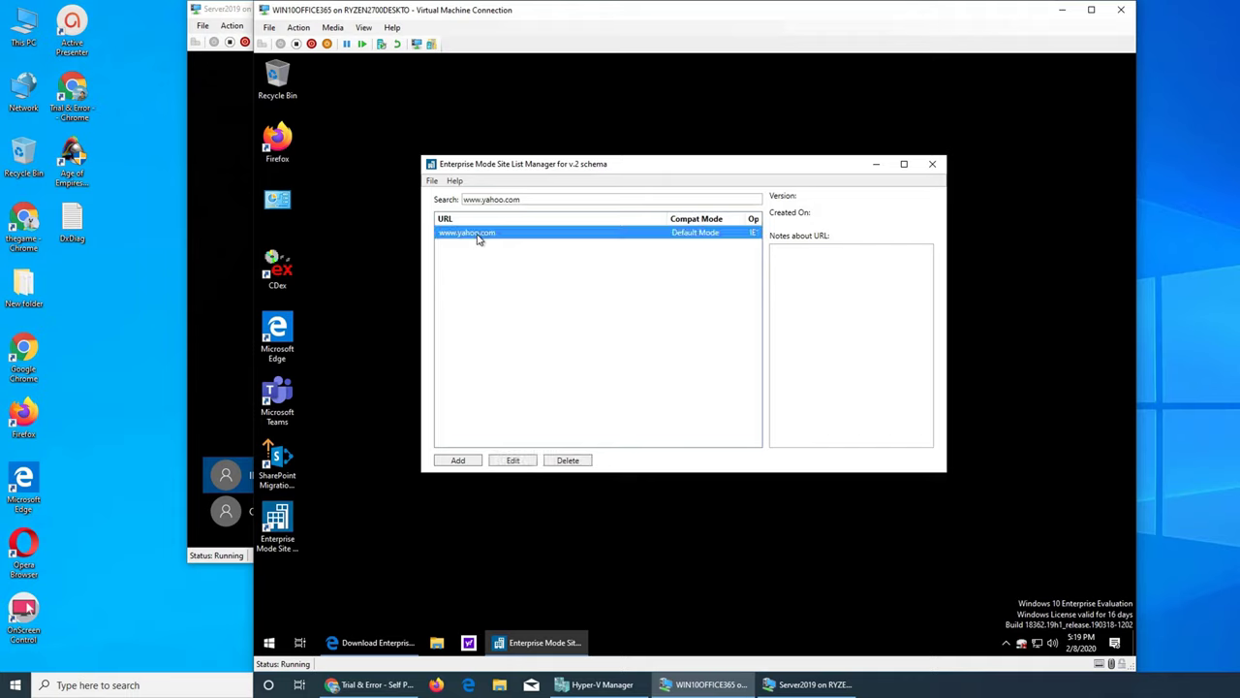
click(514, 462)
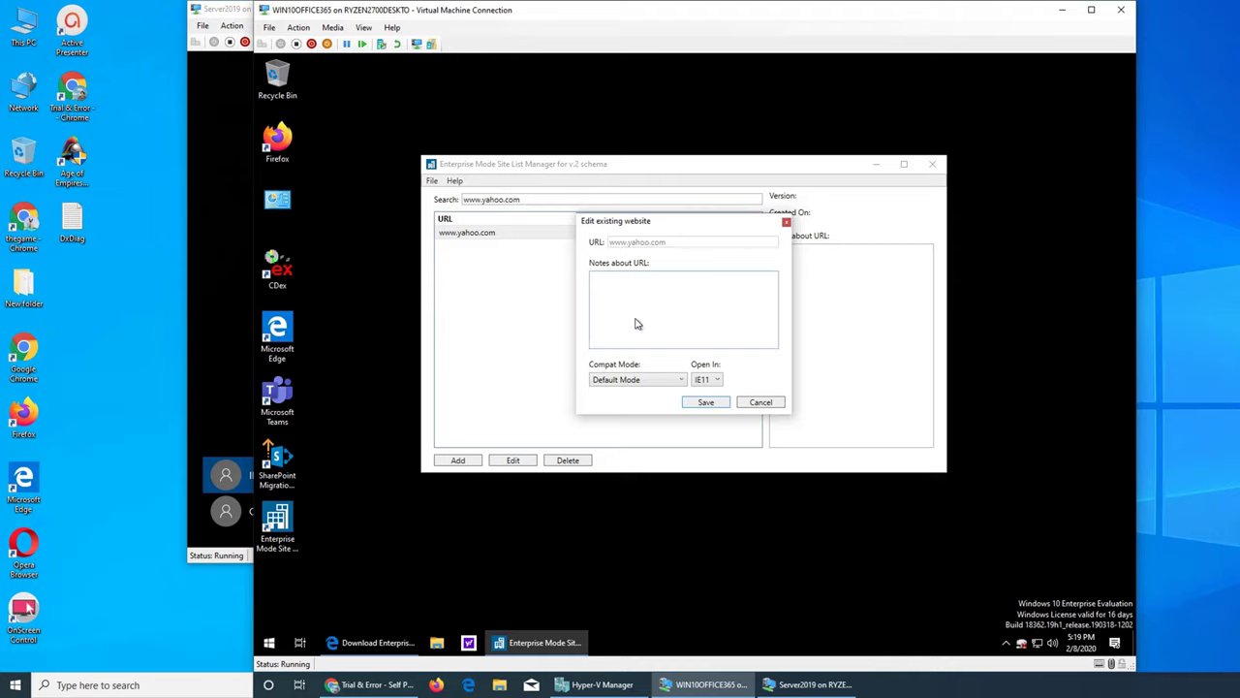
click(773, 403)
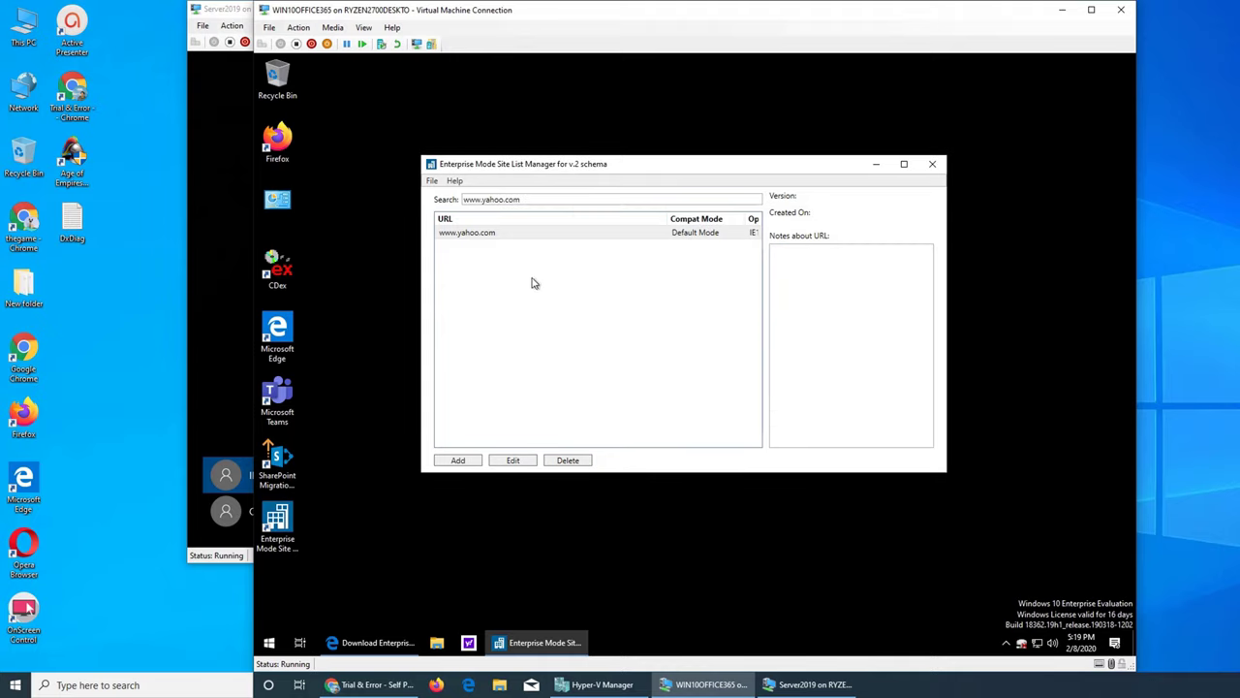
Clear the search text to list all added websites
double_click(524, 198)
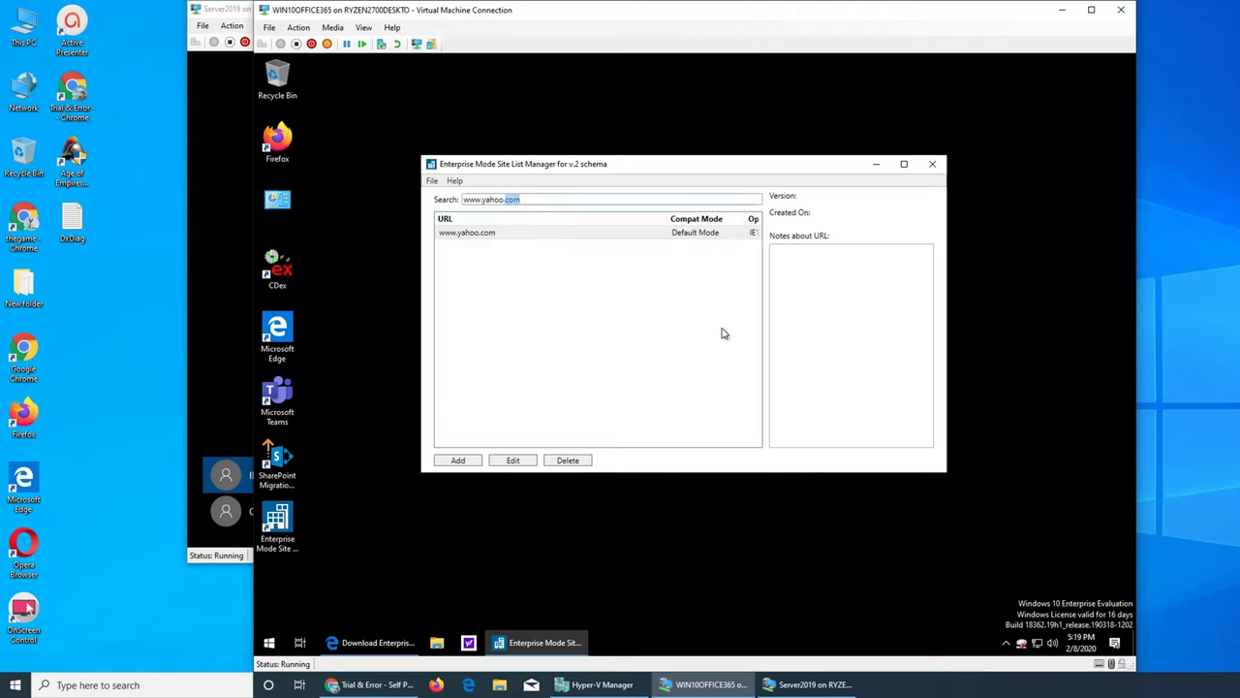
key(ctrl+a)
key(BackSpace)
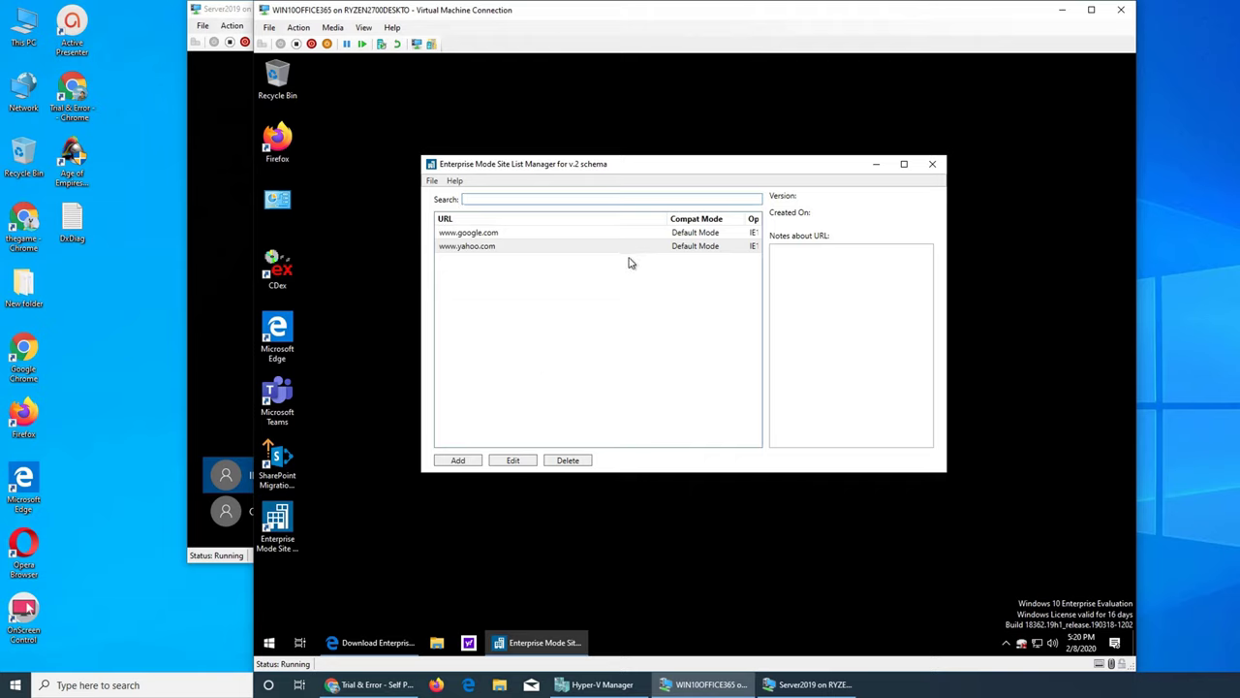
click(432, 181)
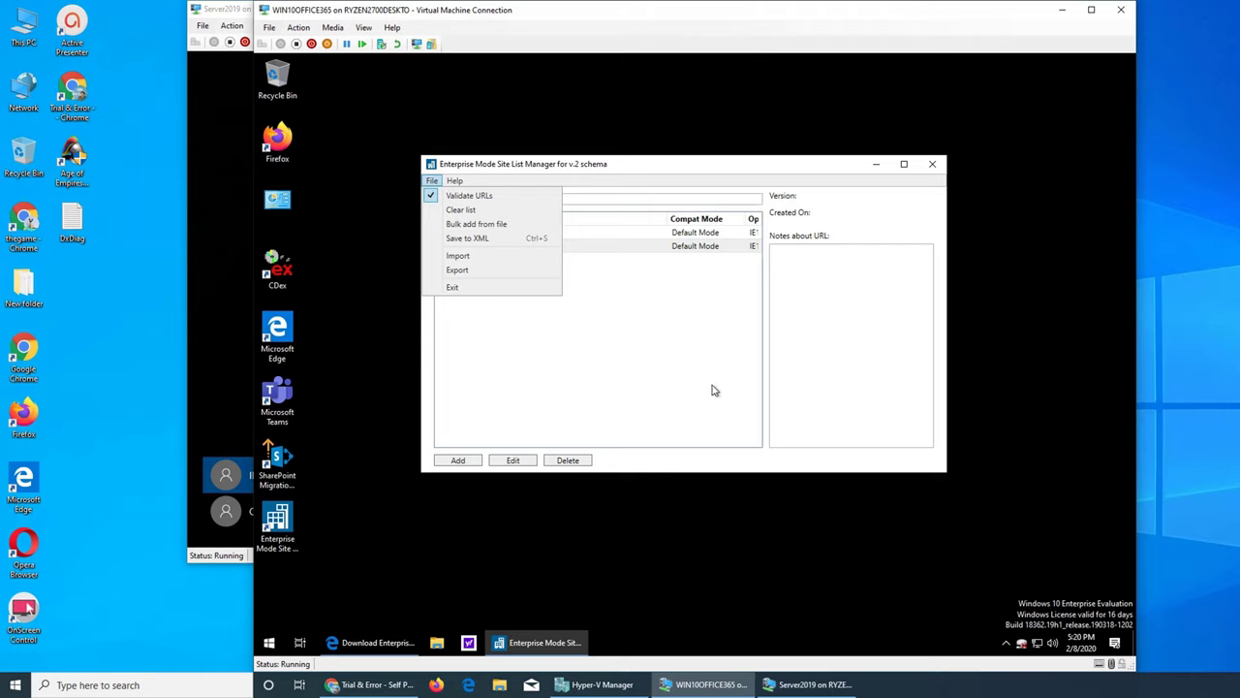
click(746, 182)
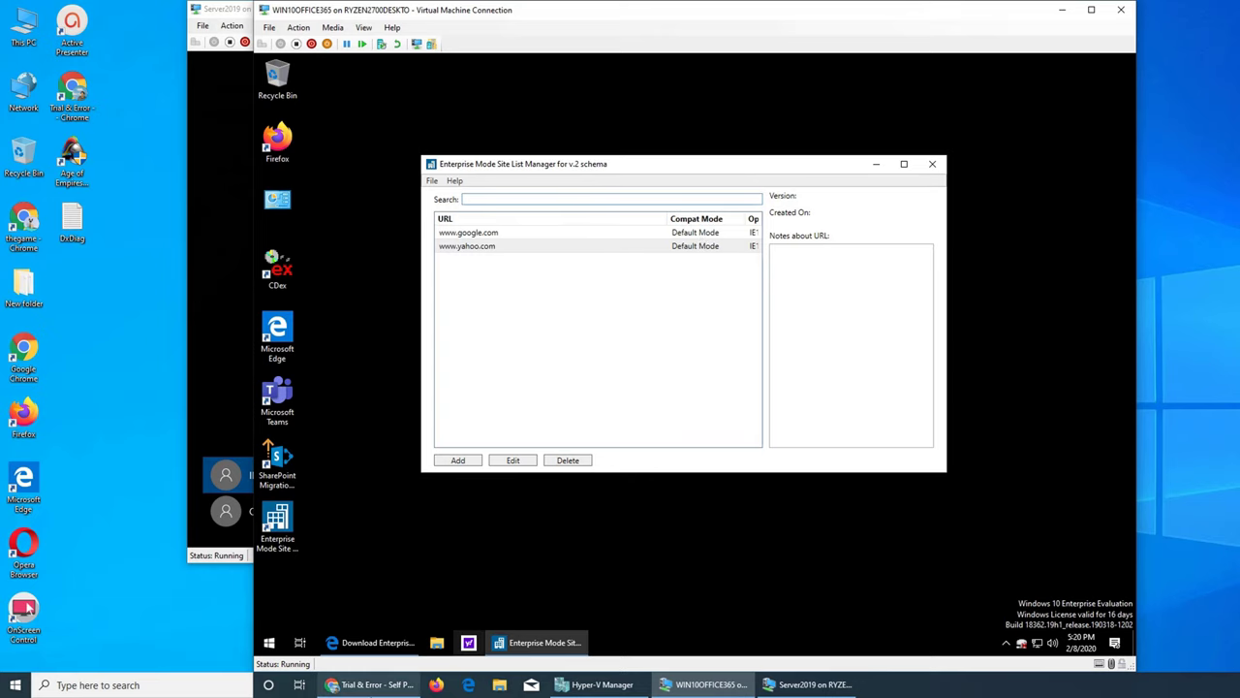
click(368, 684)
click(368, 684)
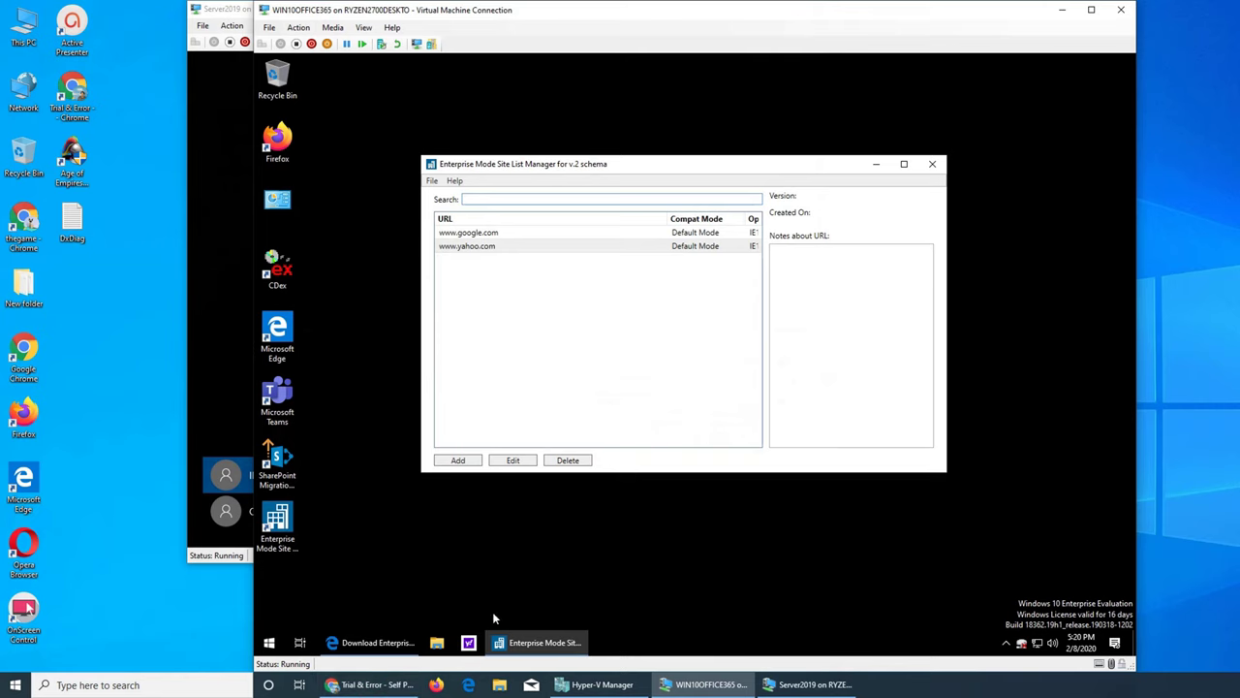
Switch to the Server2019 virtual machine, sign in as the domain administrator with the account password, and minimize Server Manager
key(alt+Tab)
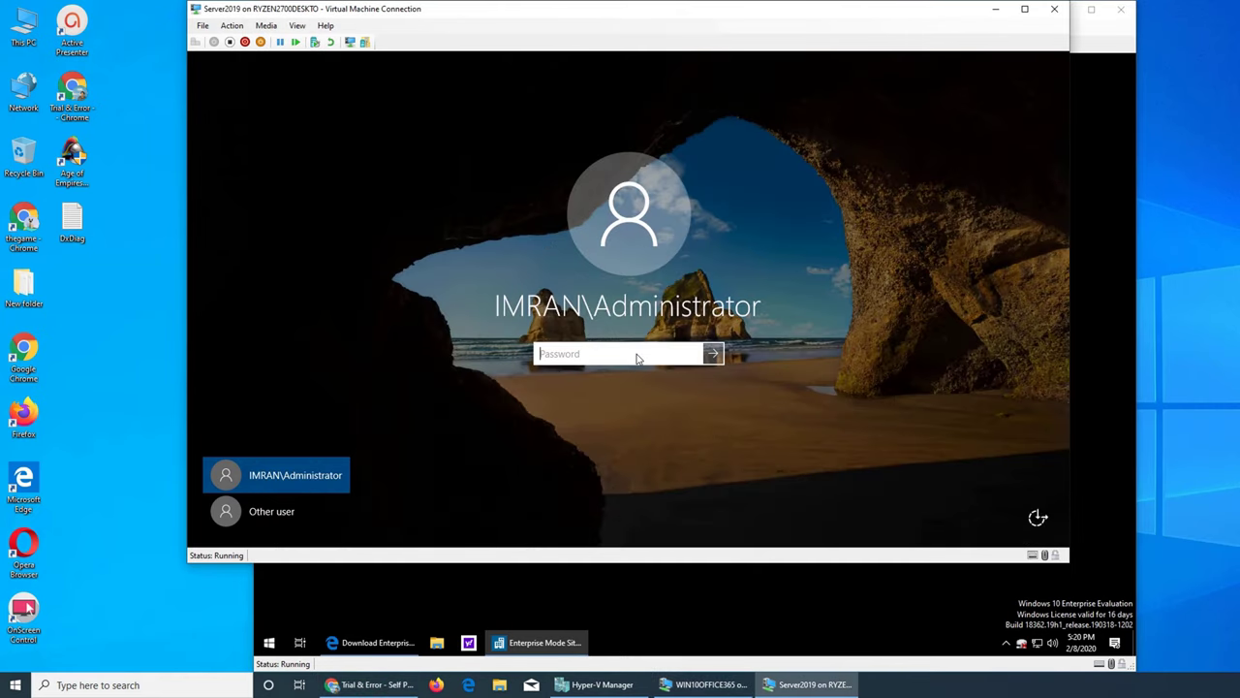
text(•••••••••)
key(Return)
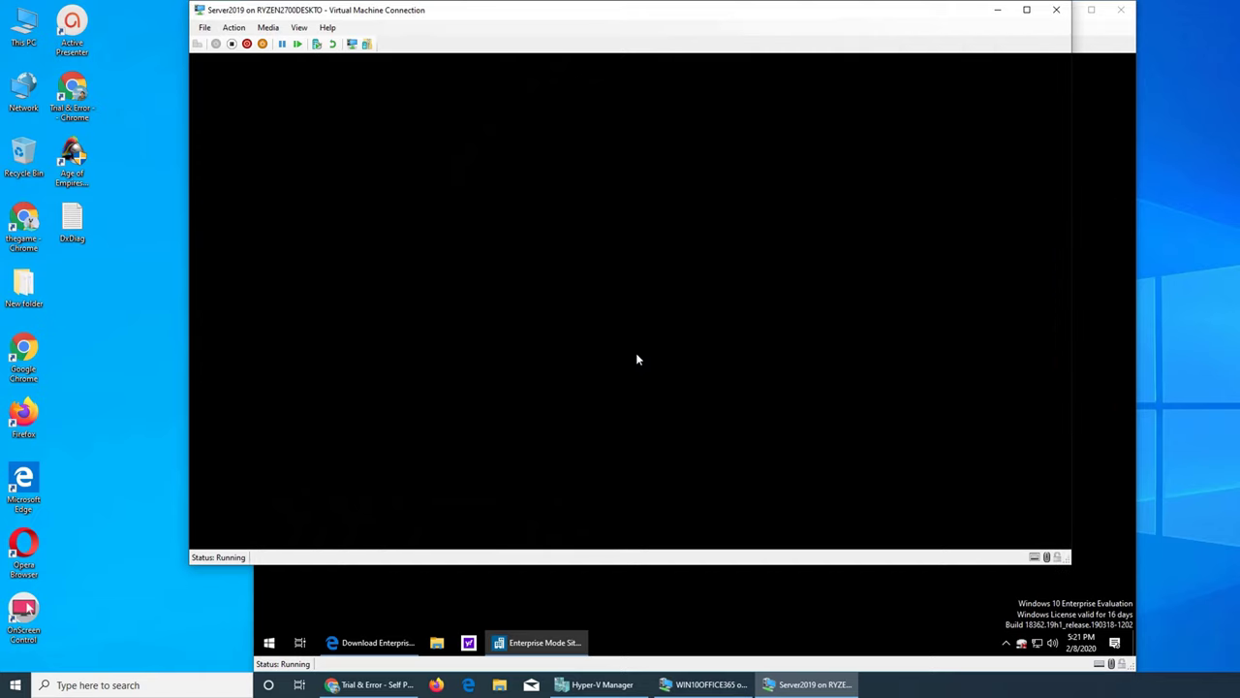
click(710, 351)
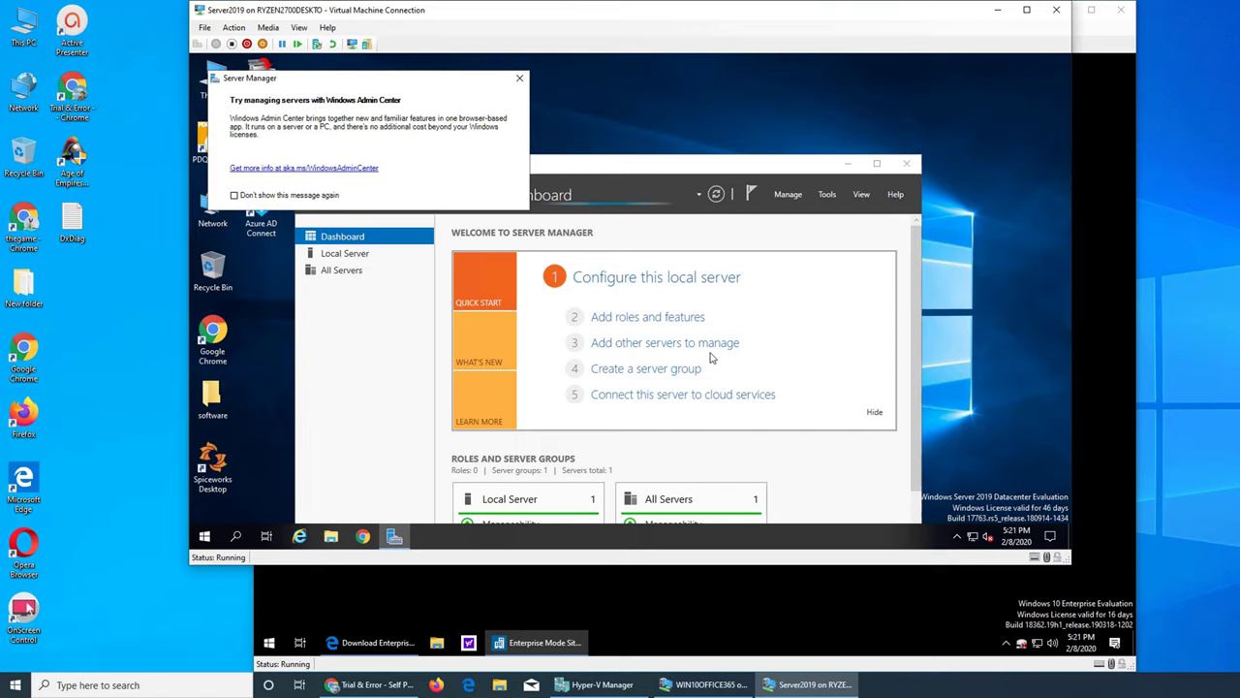
click(847, 163)
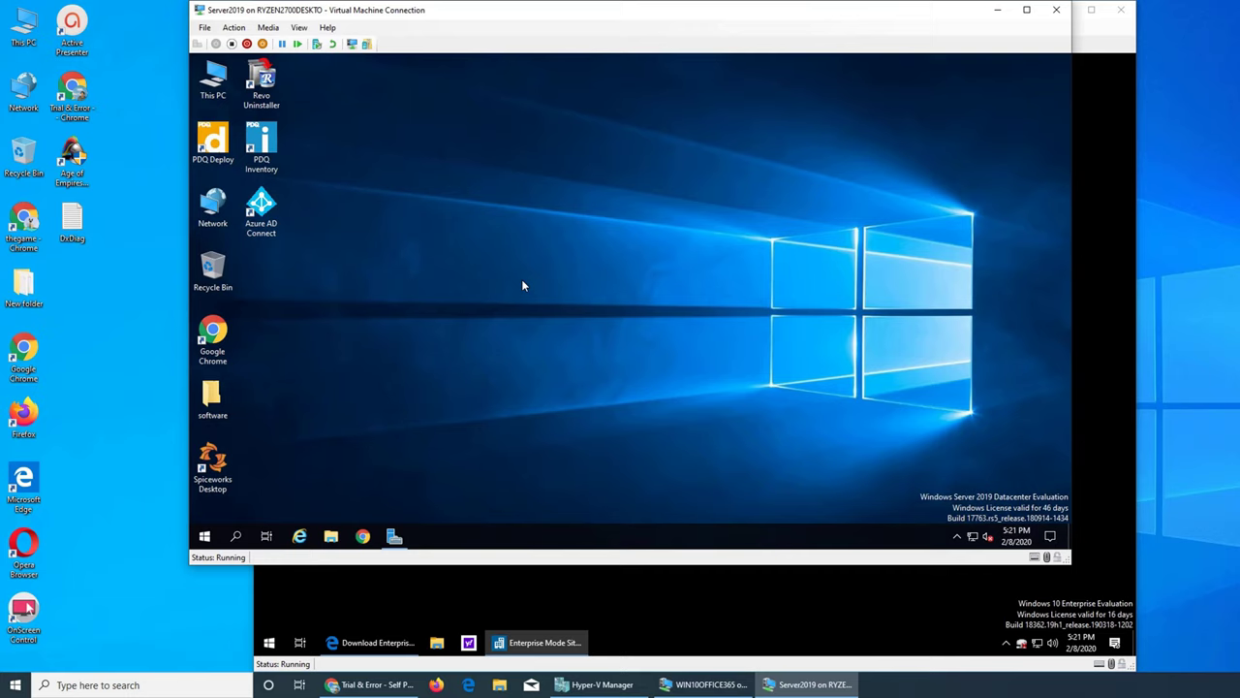
Return to the WIN10OFFICE365 virtual machine and start saving the site list to XML
click(812, 685)
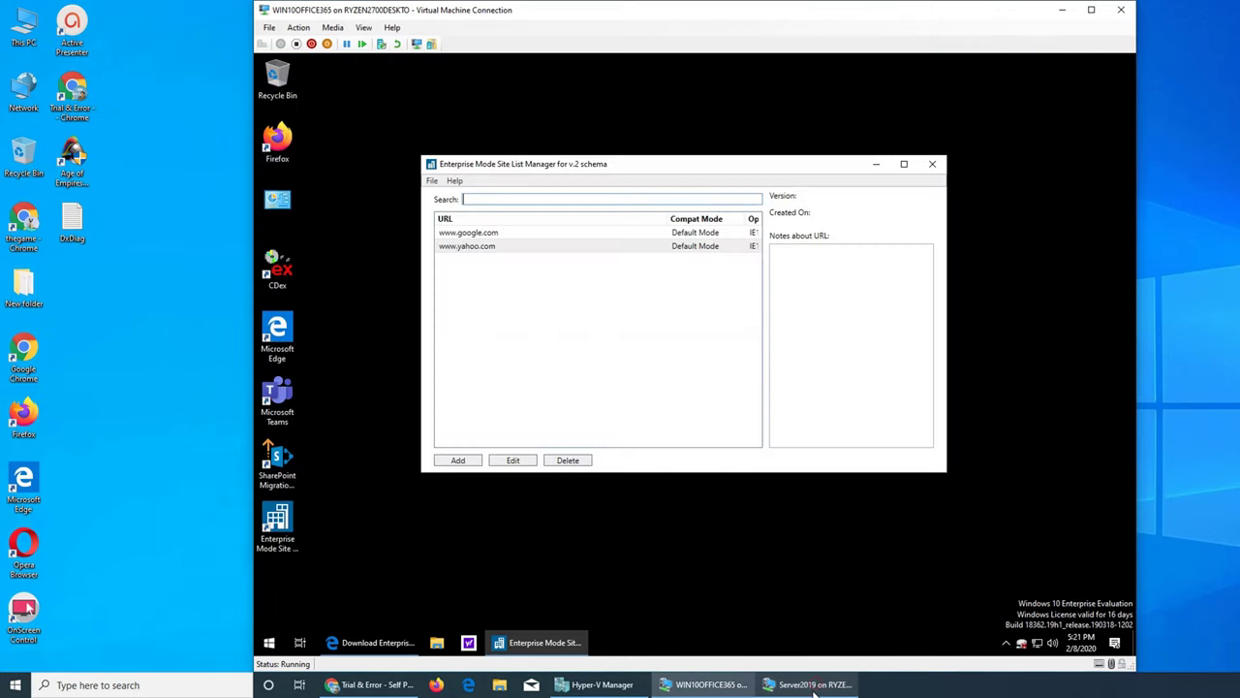
click(811, 685)
click(726, 685)
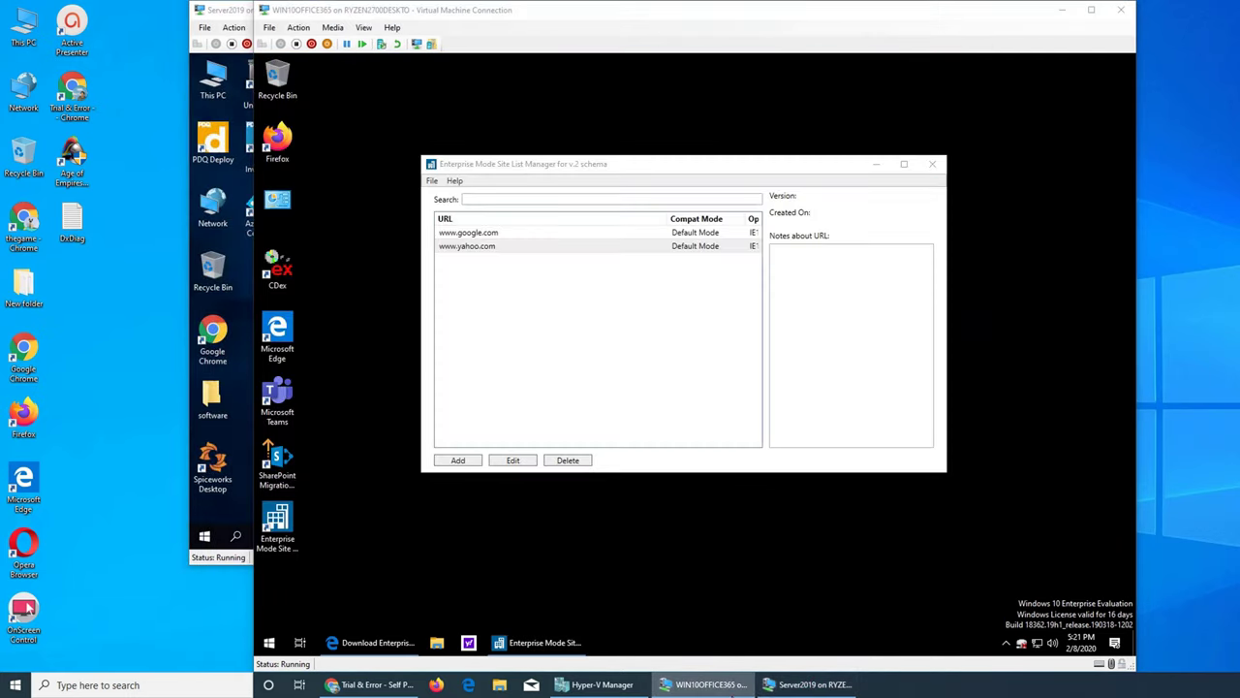
click(812, 685)
click(708, 685)
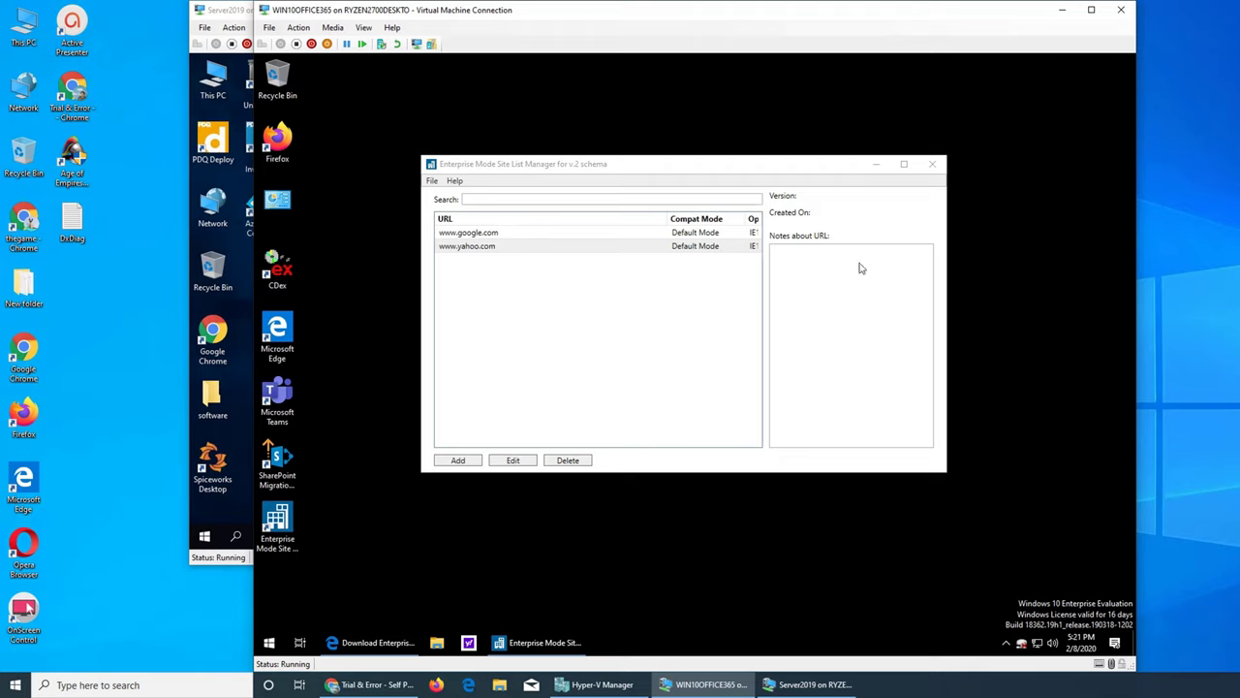
click(432, 181)
click(463, 239)
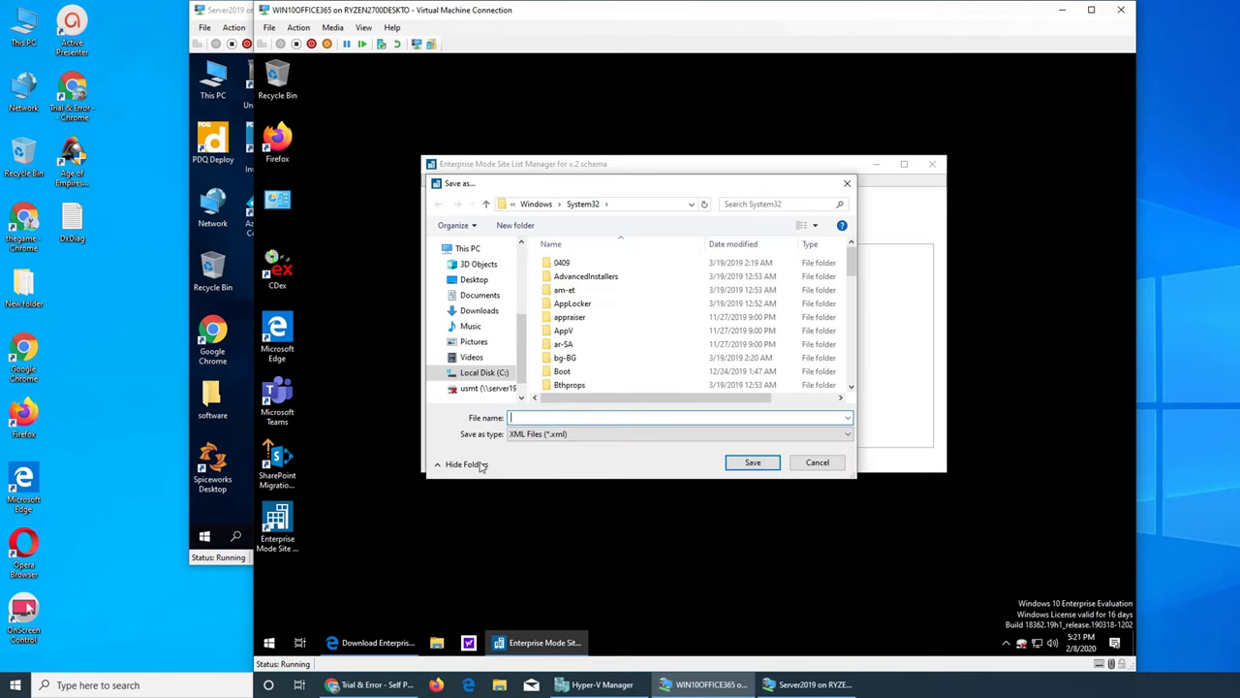
Move the Server2019 window so its desktop icons stay reachable beside WIN10OFFICE365, and return to the save dialog's file name
click(236, 9)
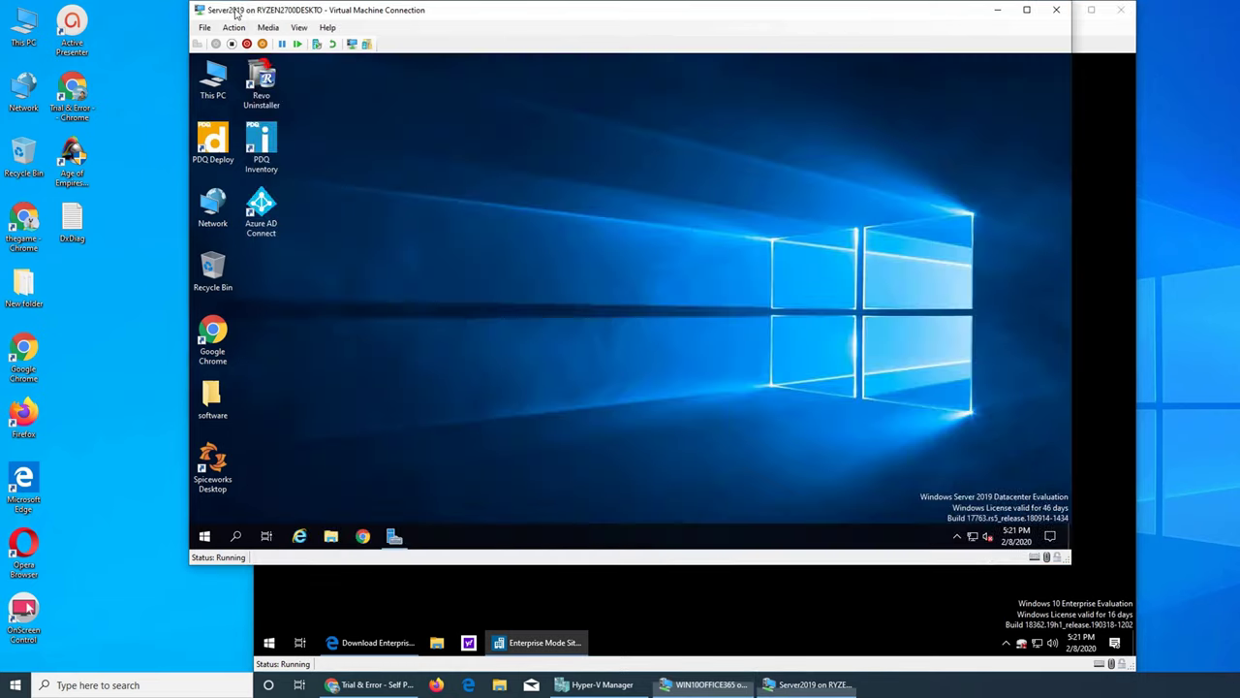
drag(470, 19, 310, 29)
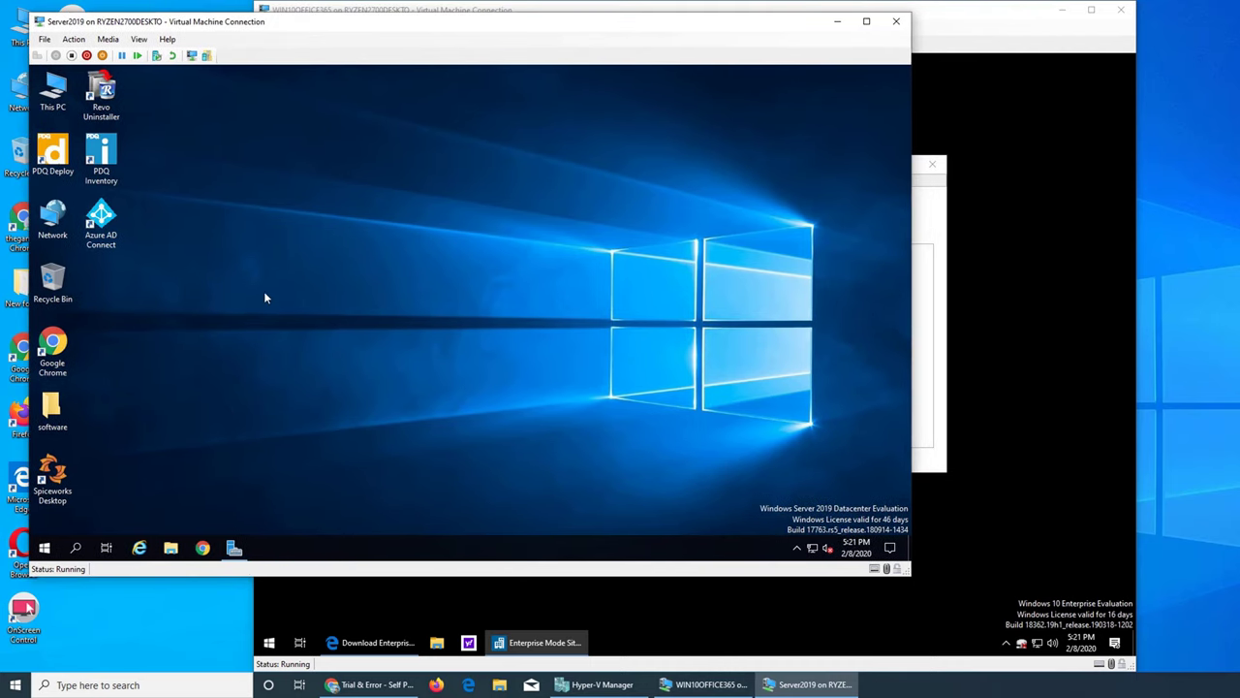
click(930, 462)
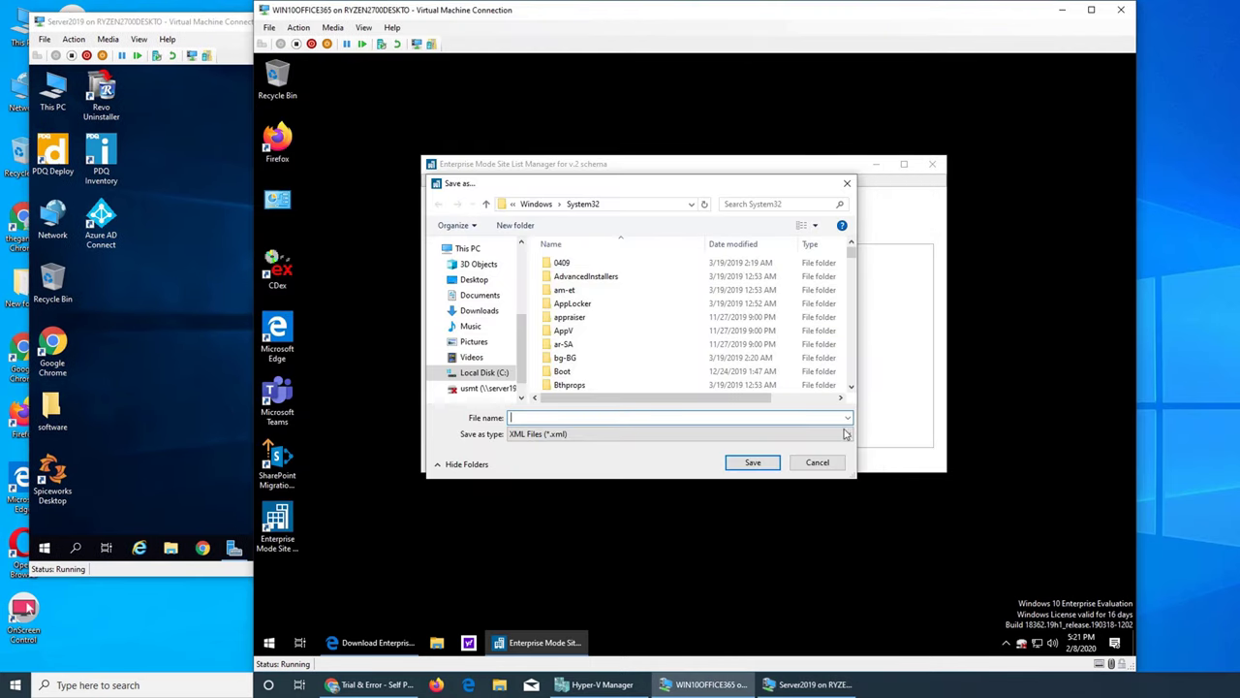
click(678, 420)
On Server2019, open the New Volume (E:) drive in File Explorer and maximize the window
click(45, 100)
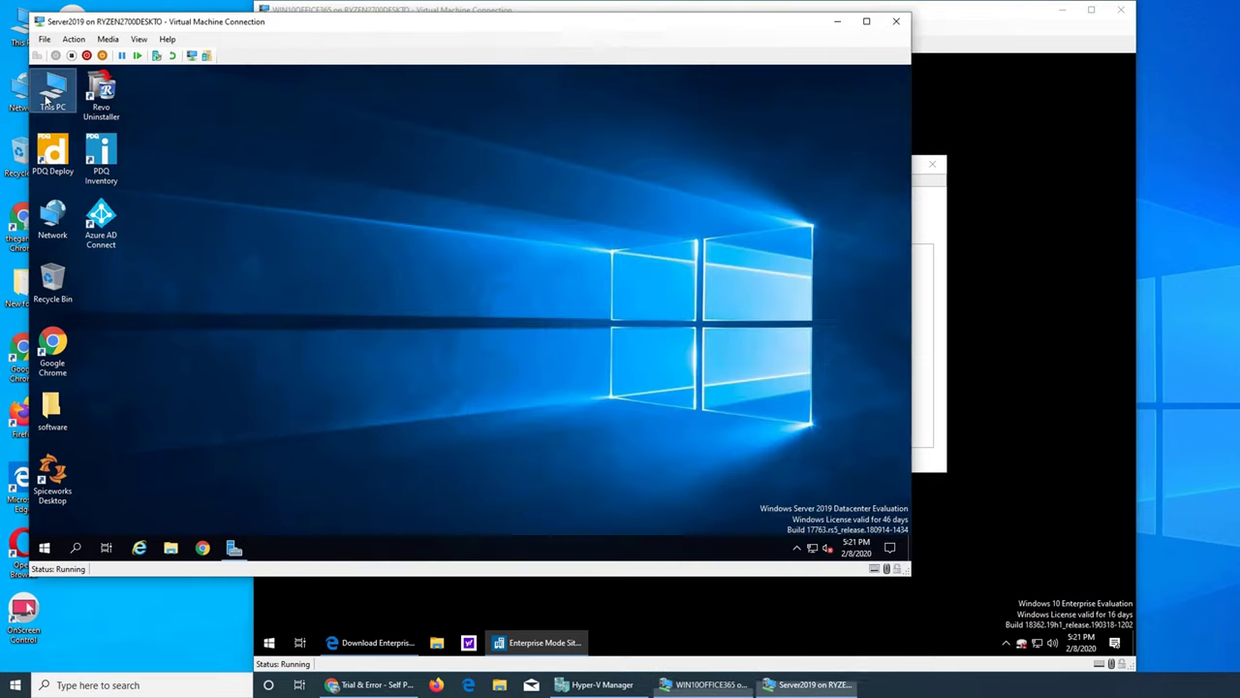
double_click(45, 99)
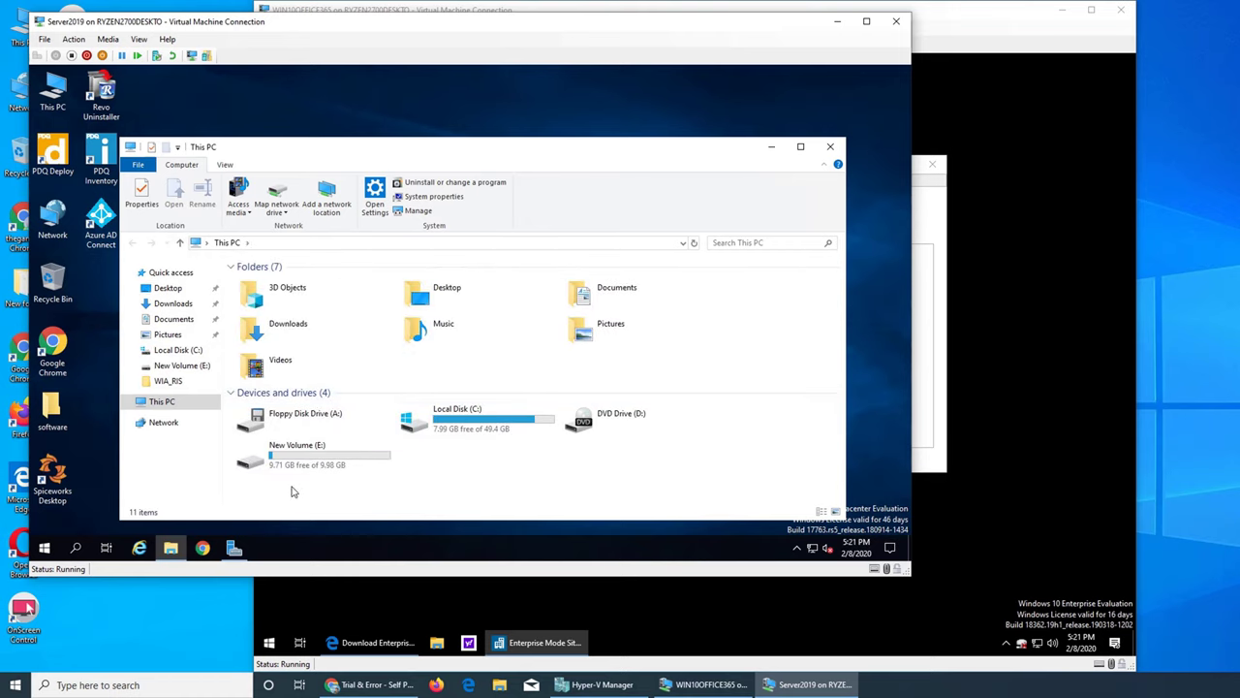
double_click(298, 455)
double_click(452, 149)
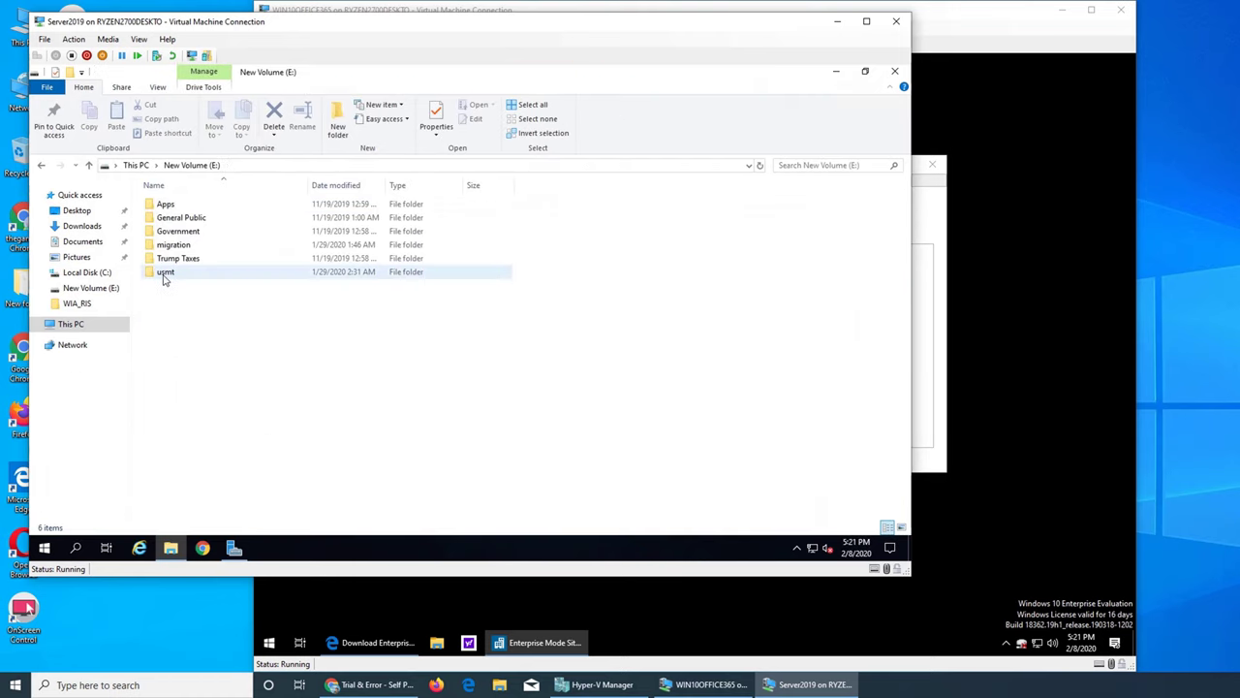
Create a folder named ESML on New Volume (E:) and return to the save dialog on WIN10OFFICE365
right_click(204, 364)
mouse_move(300, 502)
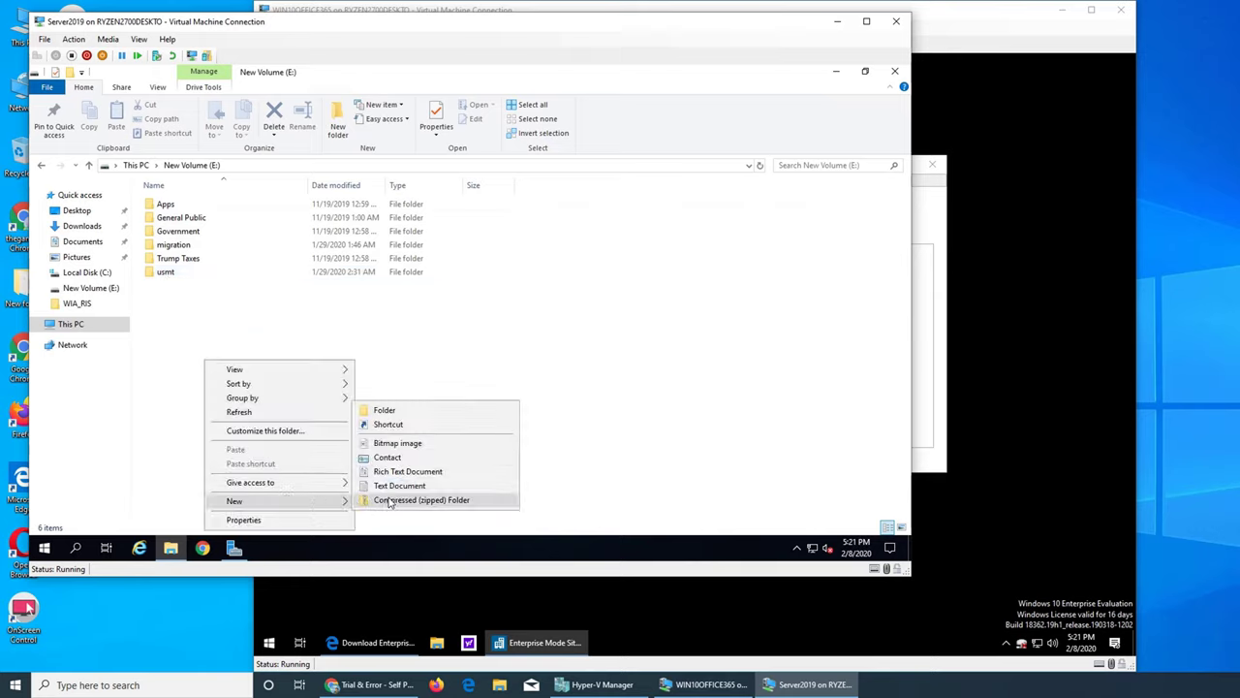
click(406, 412)
text(Es)
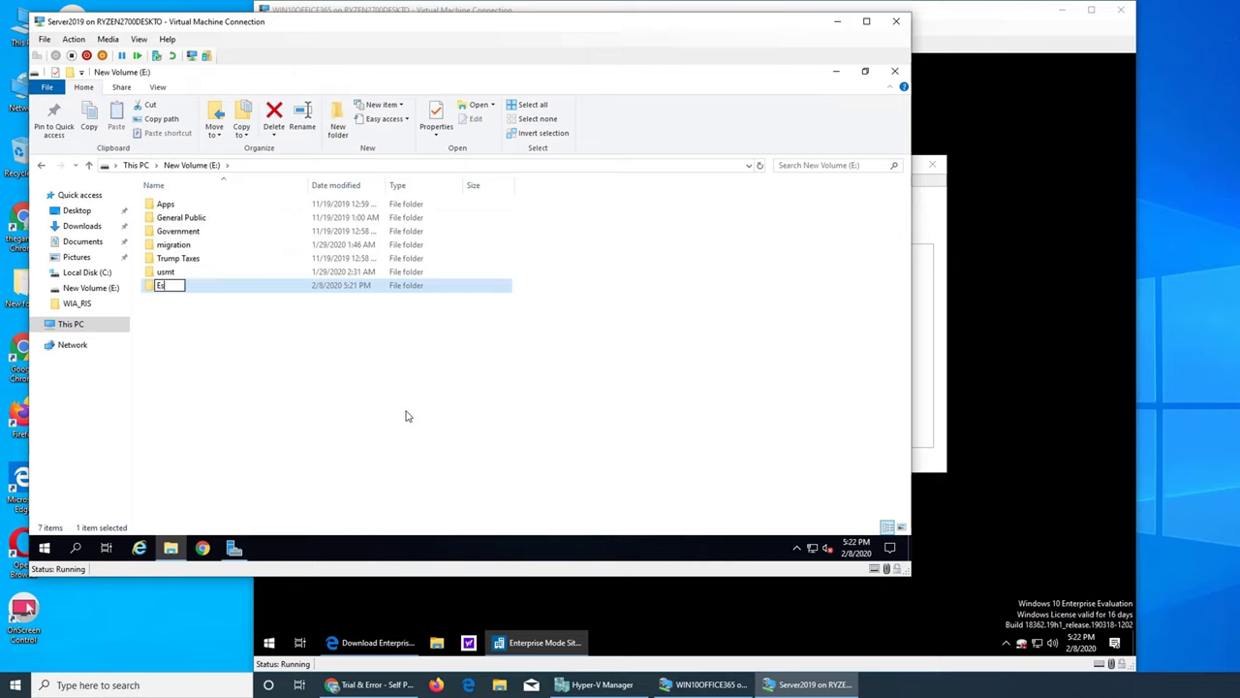
key(BackSpace)
text(SML)
click(407, 416)
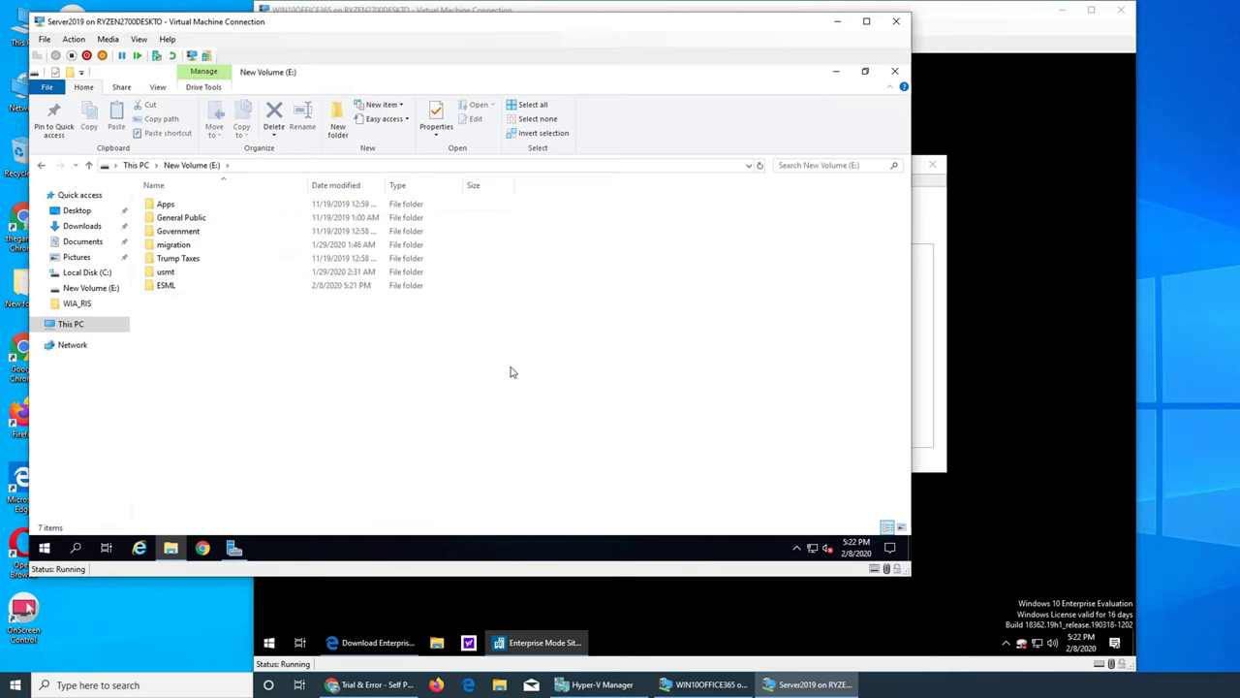
click(919, 358)
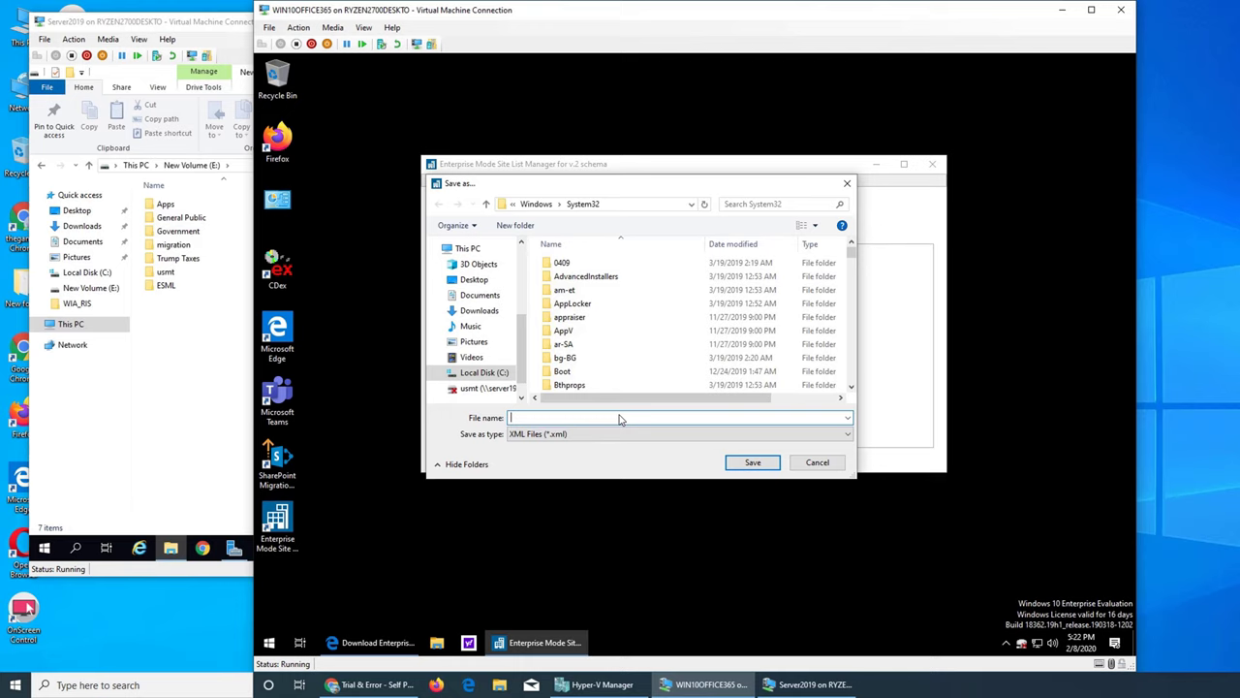
Try to point the save dialog to the network location \\server
click(625, 209)
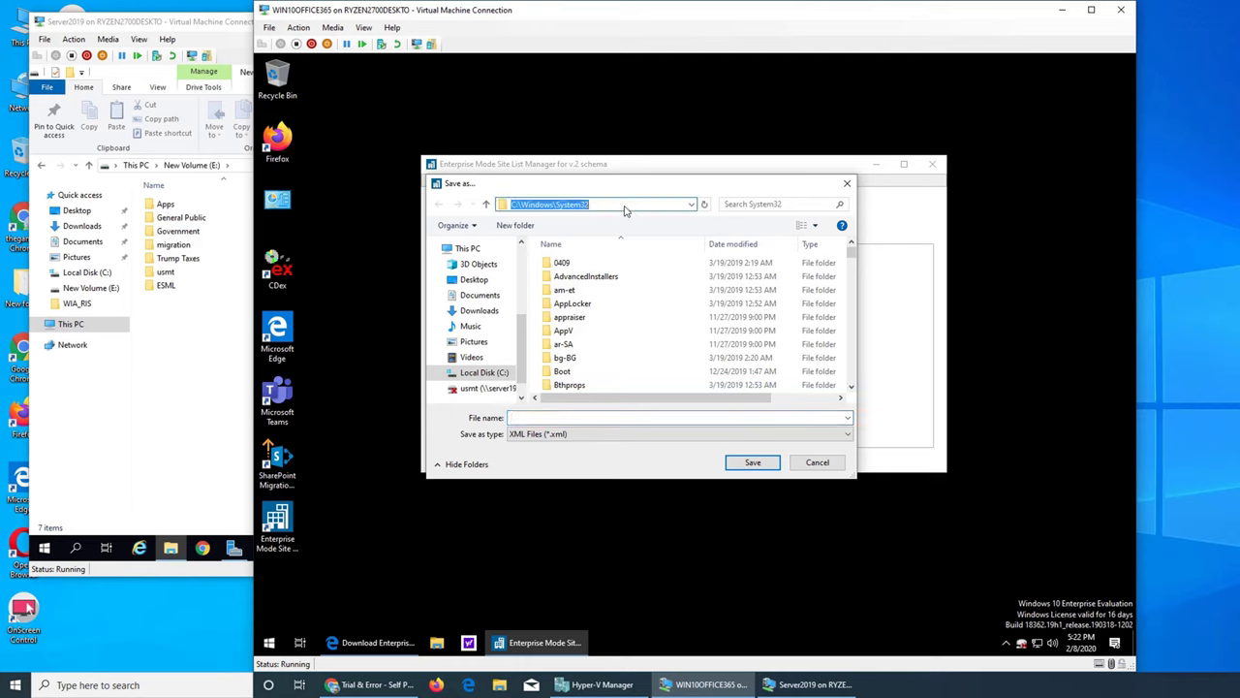
text(\server)
key(ctrl+a)
click(631, 210)
key(ctrl+a)
key(Return)
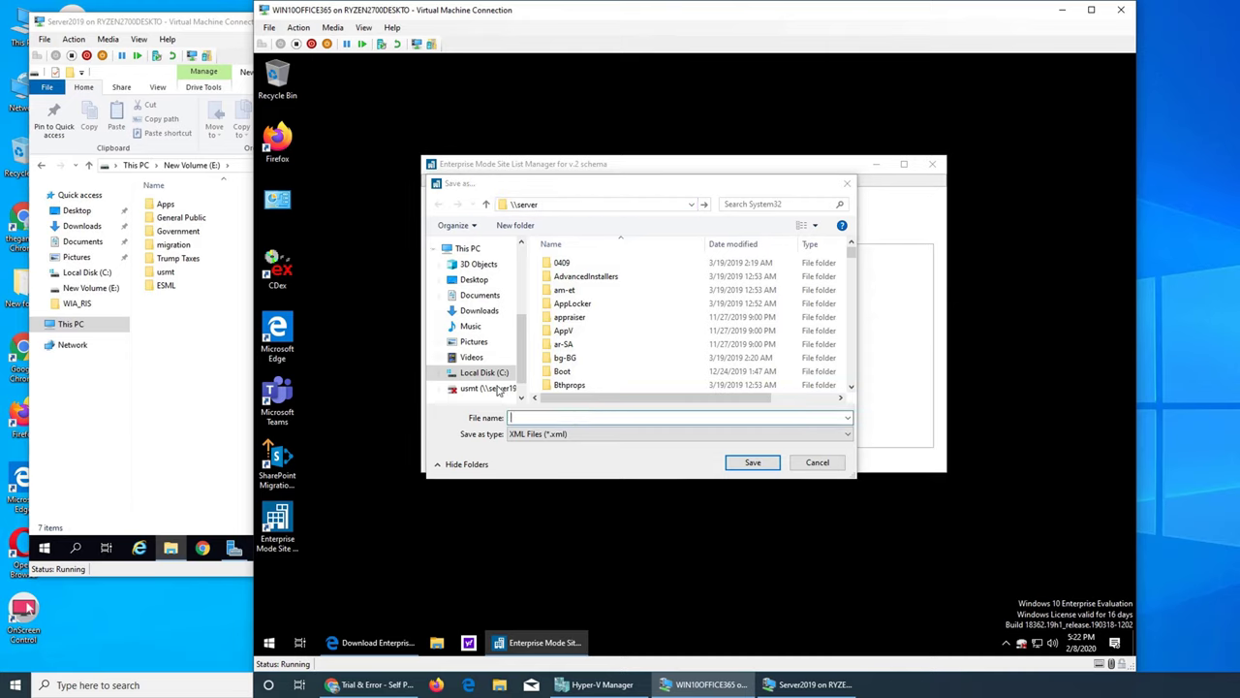
Open the mapped usmt (\\server19) drive in the save dialog and dismiss the network connection error
click(474, 398)
click(827, 364)
click(486, 391)
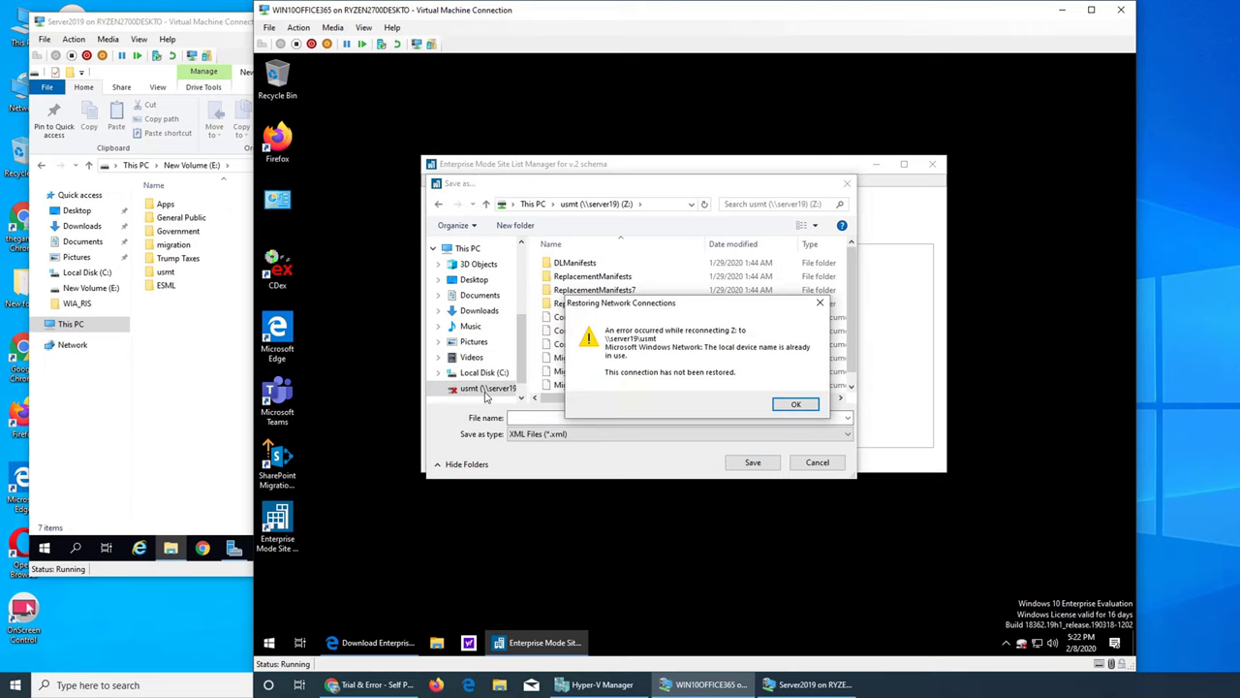
click(775, 404)
On Server2019, open the ESML folder to view its path, and return to the save dialog on WIN10OFFICE365
click(170, 445)
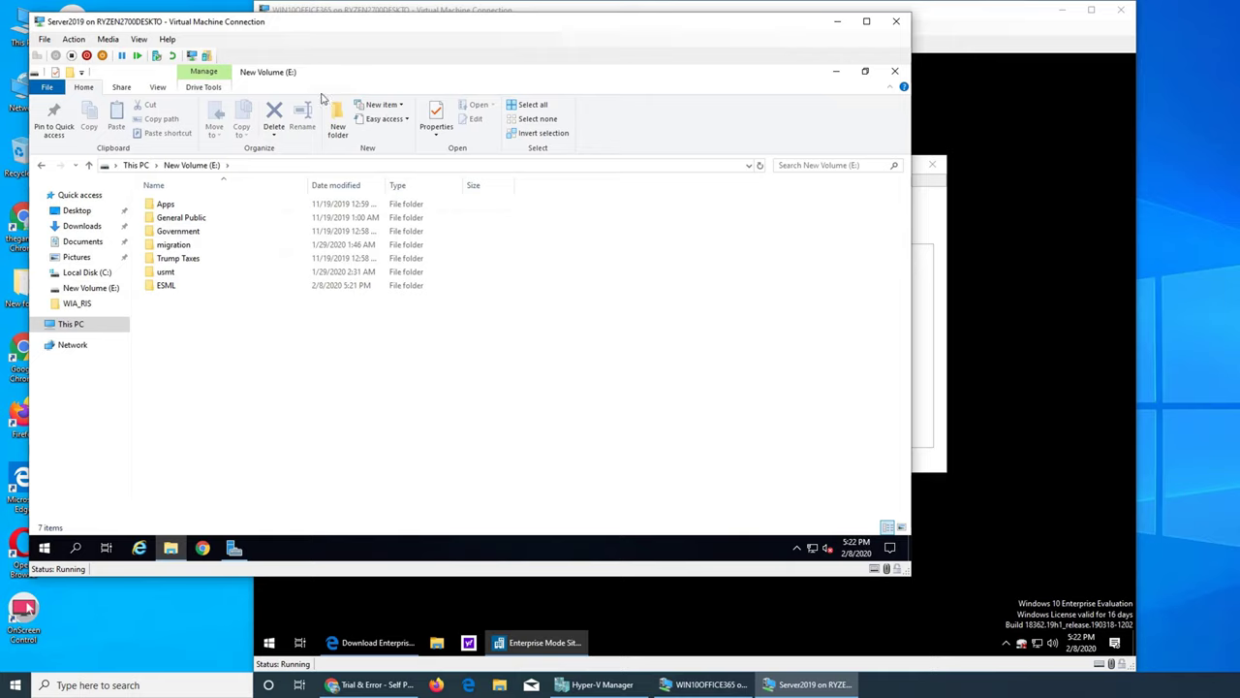
double_click(186, 286)
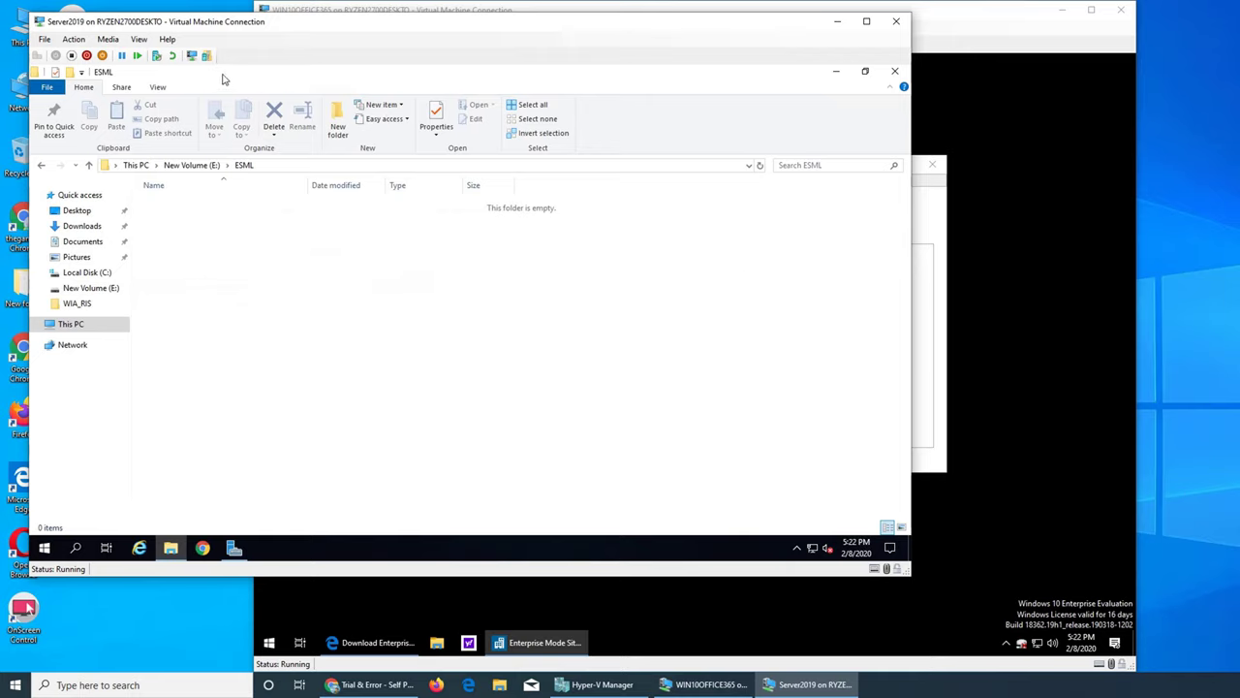
click(286, 170)
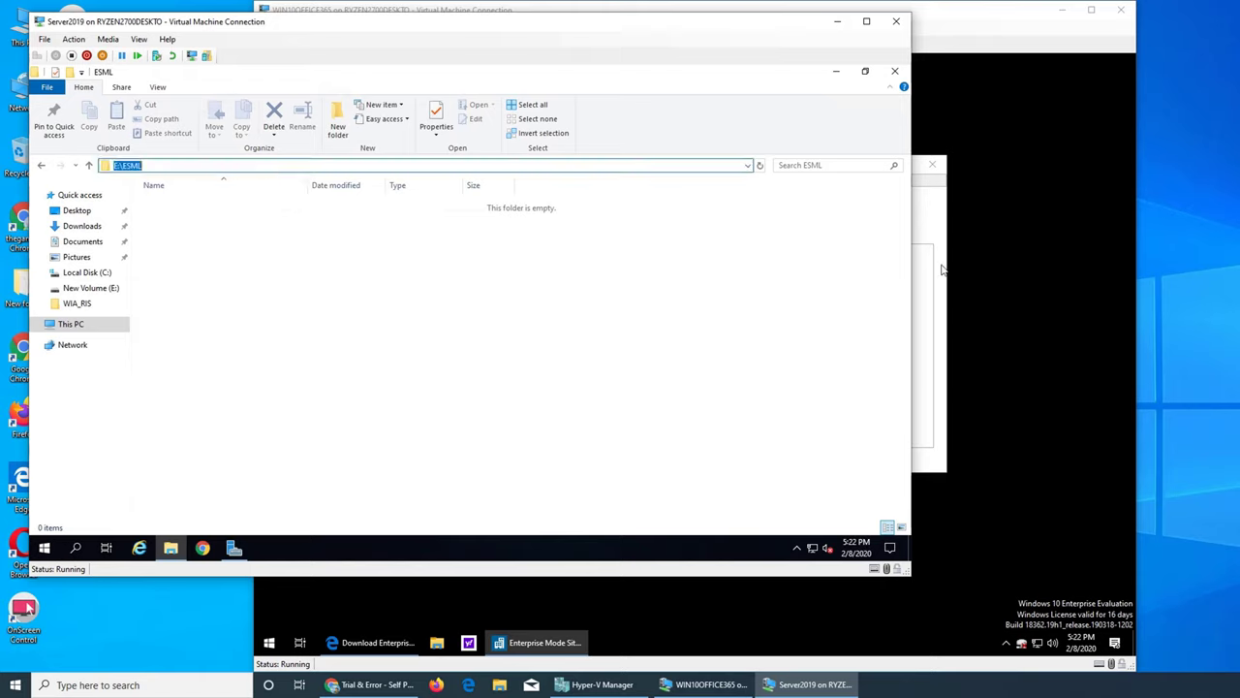
click(918, 286)
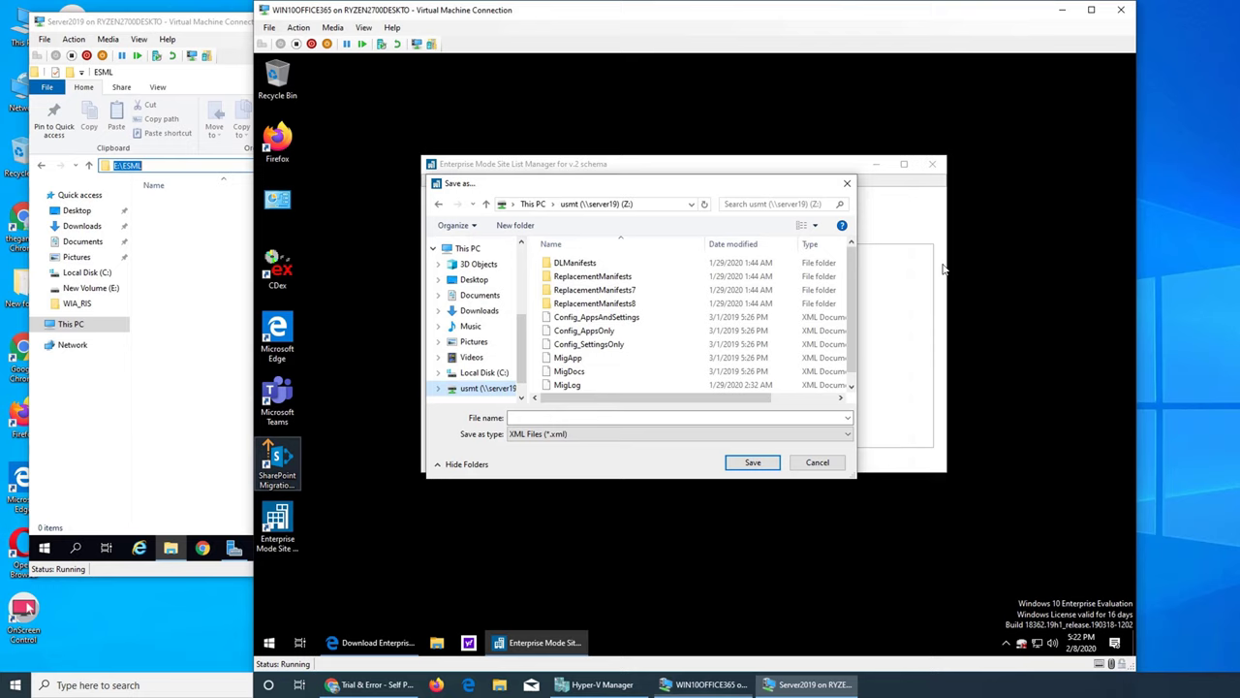
Browse the save dialog to \\Server19 and look through its shared folders for ESML
click(473, 387)
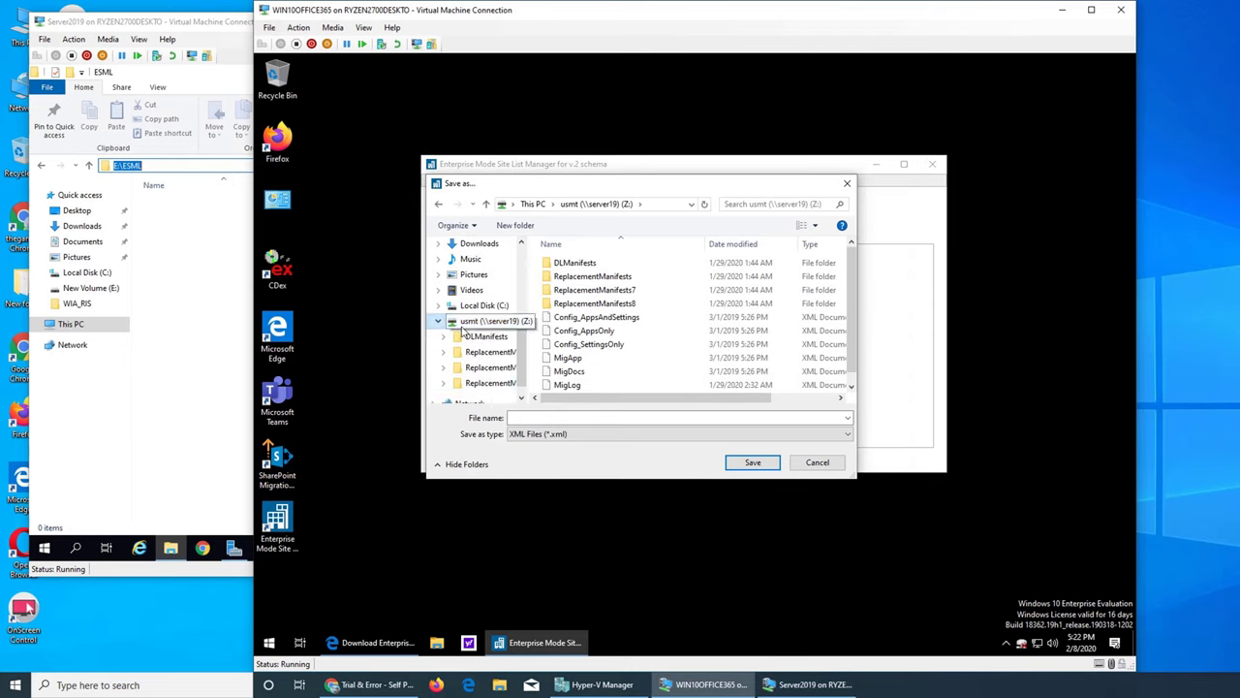
click(438, 320)
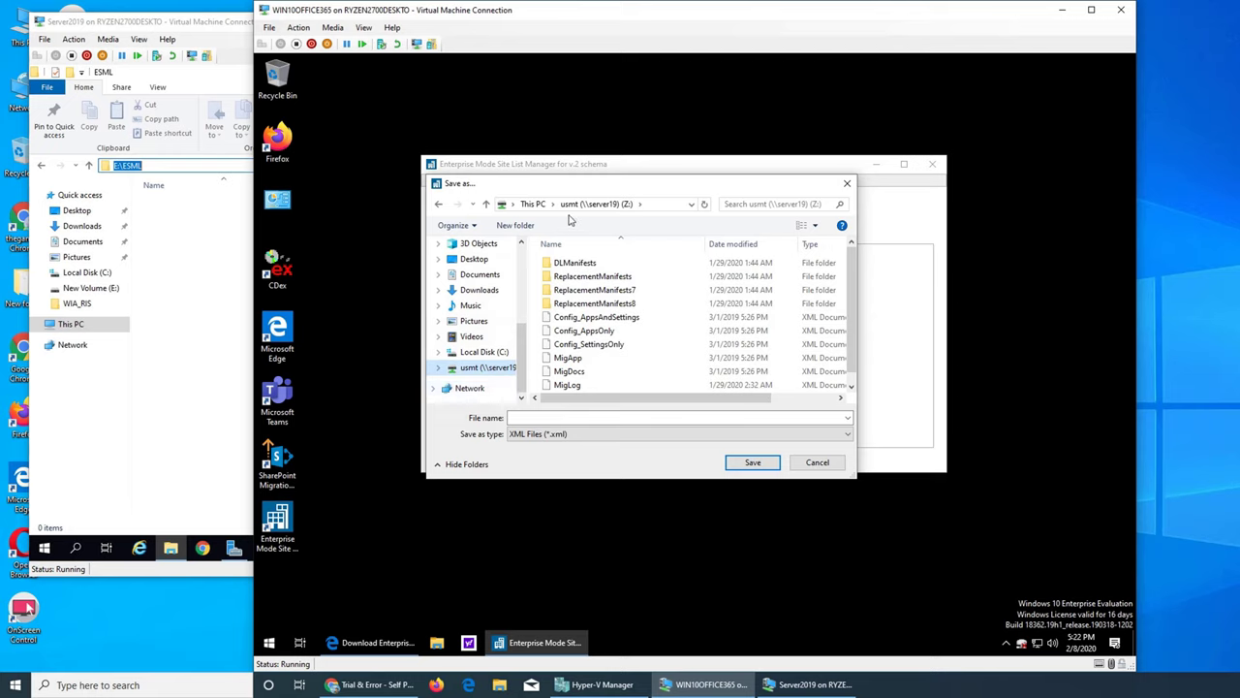
click(661, 205)
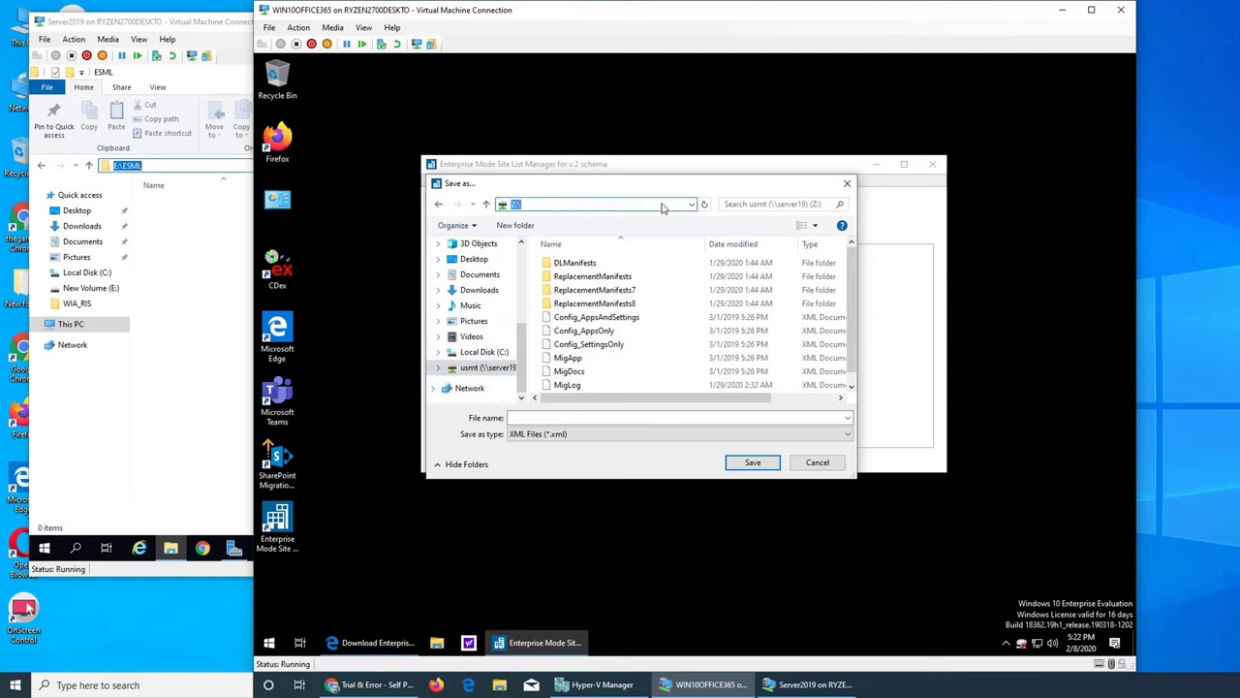
text(\\Server19)
key(Return)
scroll(617, 281, down, 3)
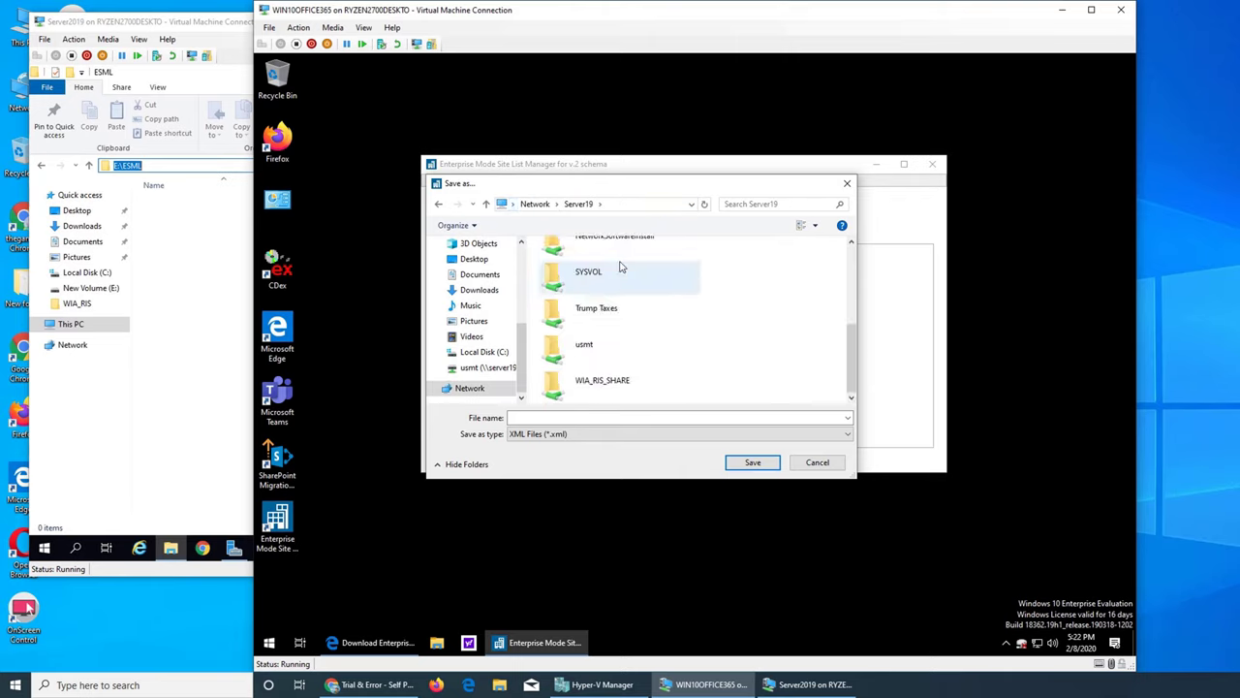
scroll(590, 344, up, 3)
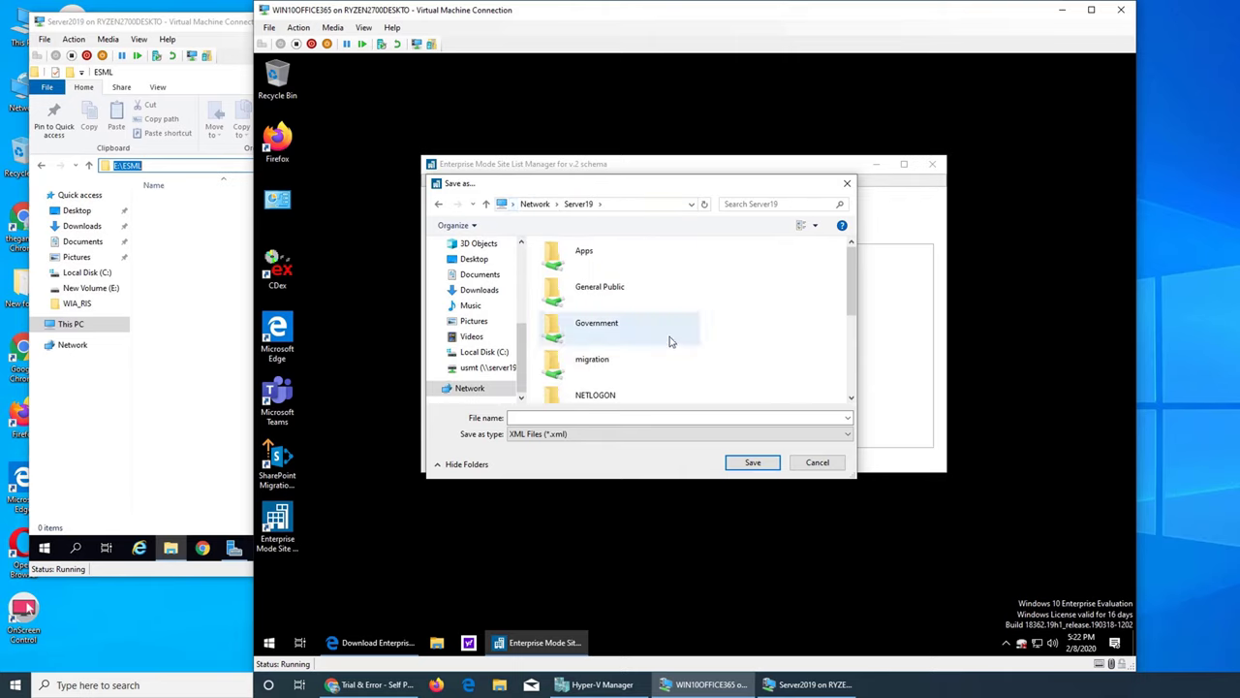
On Server2019, view the properties of the ESML folder on New Volume (E:), and return to the save dialog
click(190, 219)
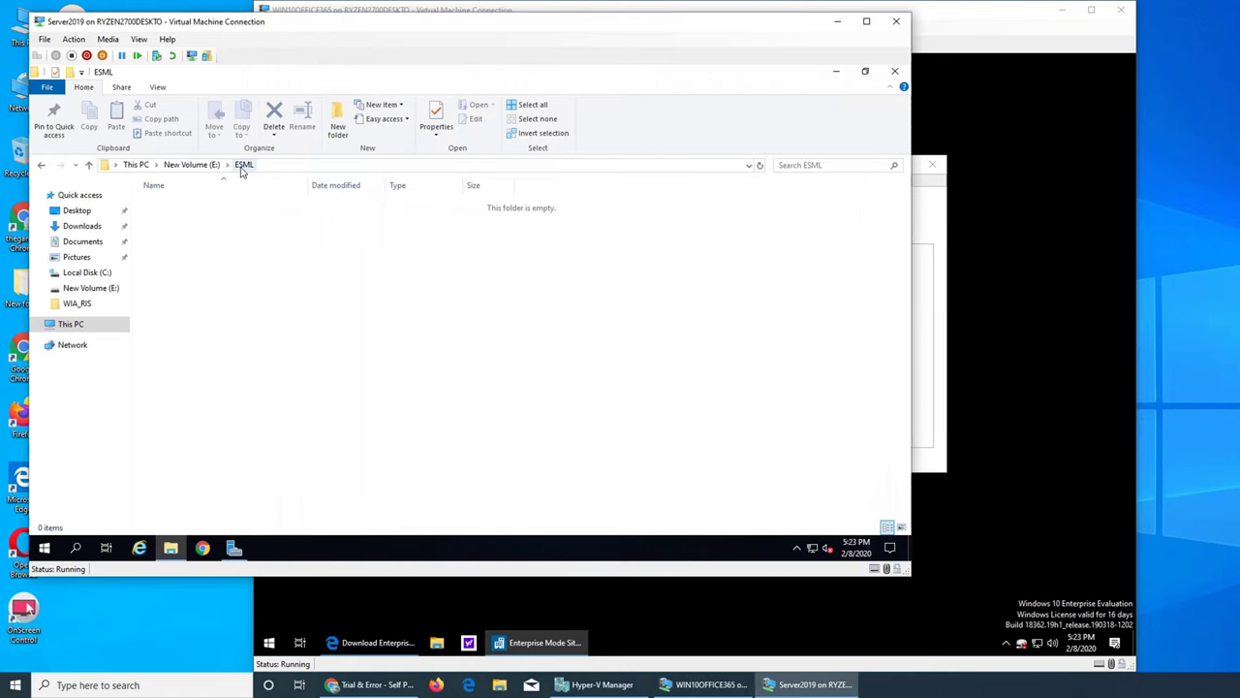
click(202, 165)
right_click(181, 217)
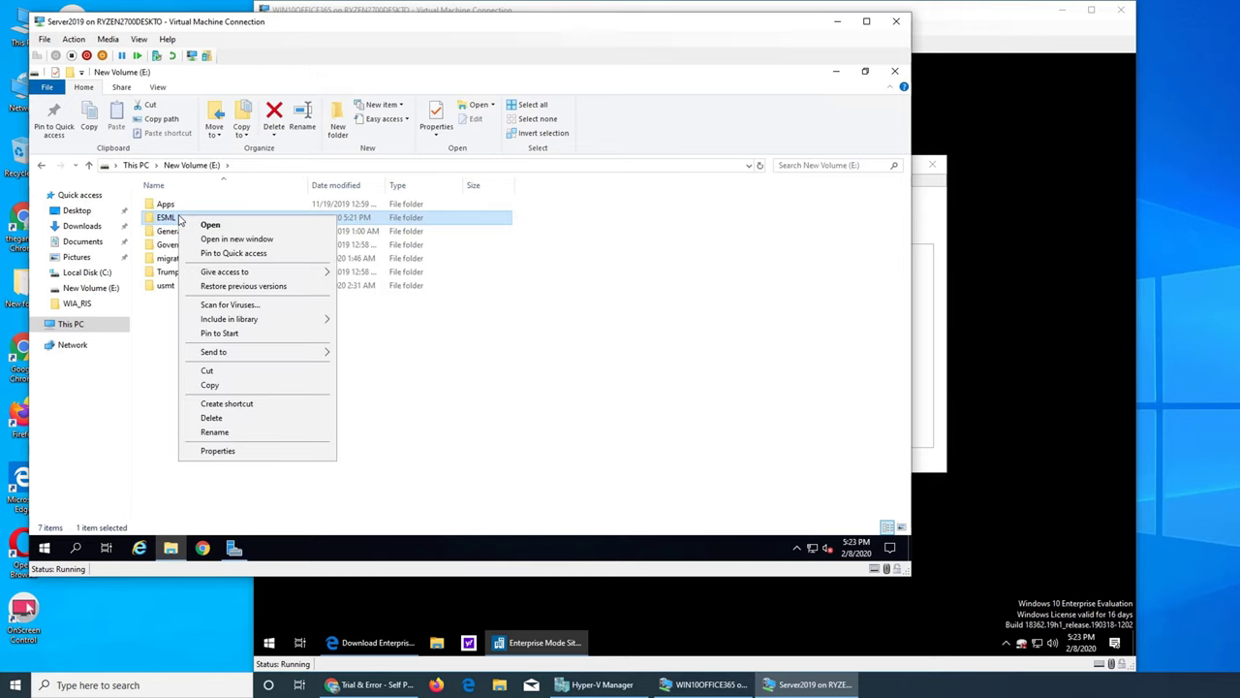
click(232, 456)
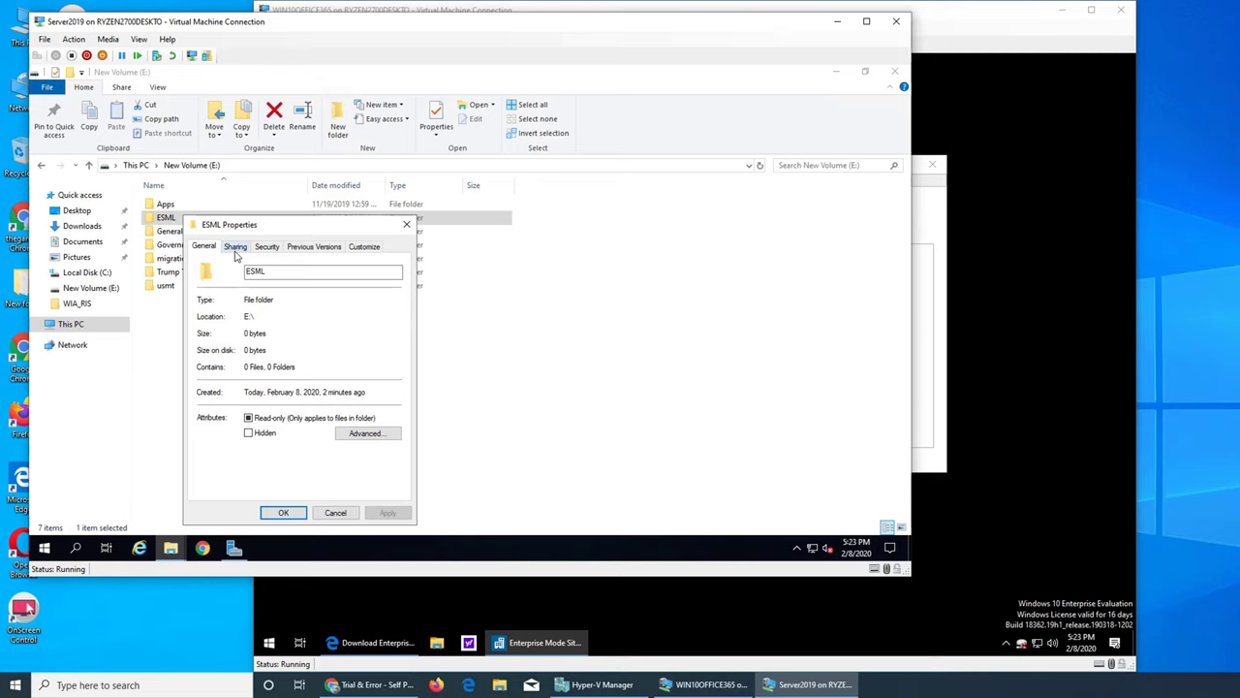
click(953, 364)
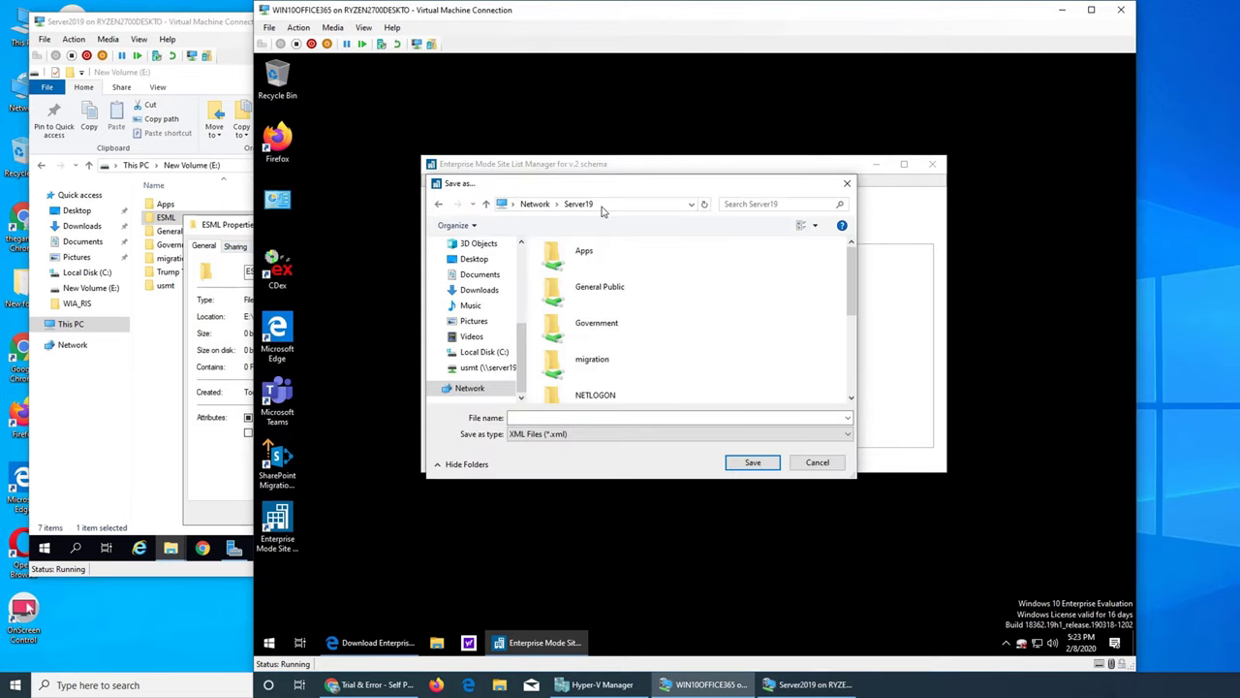
Try to save the site list as sites in \\Server19\ESML
click(626, 424)
click(611, 204)
click(638, 210)
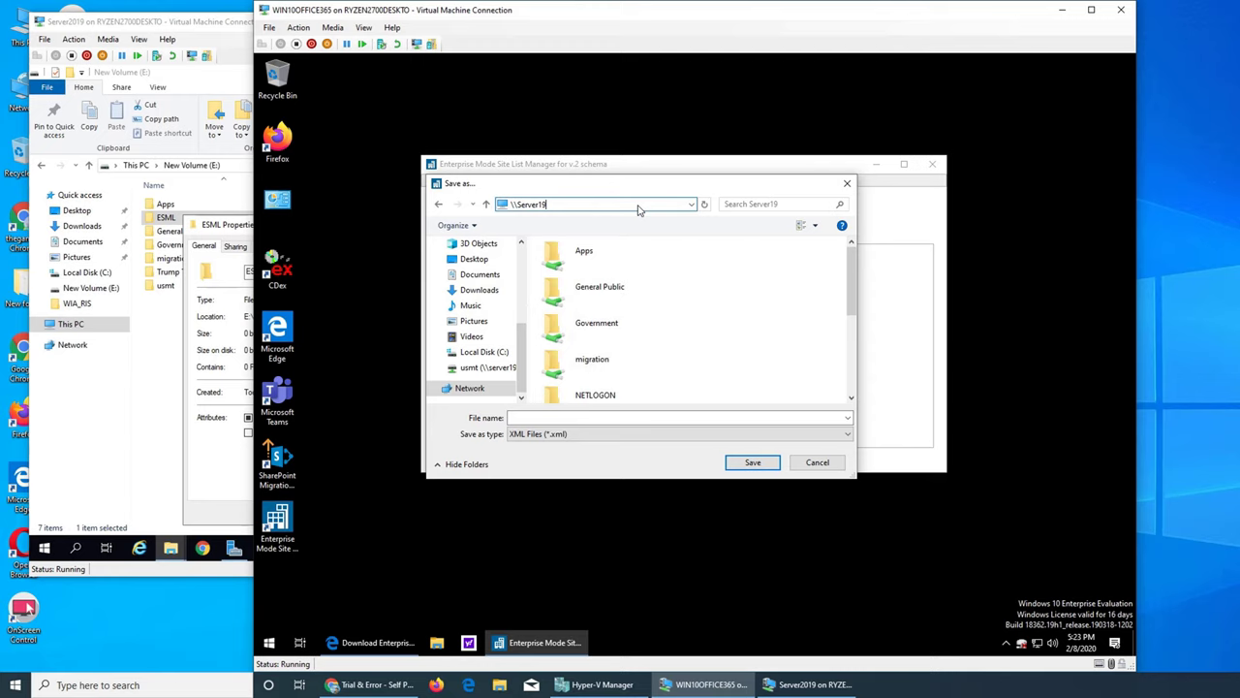
text(\ESML)
click(667, 421)
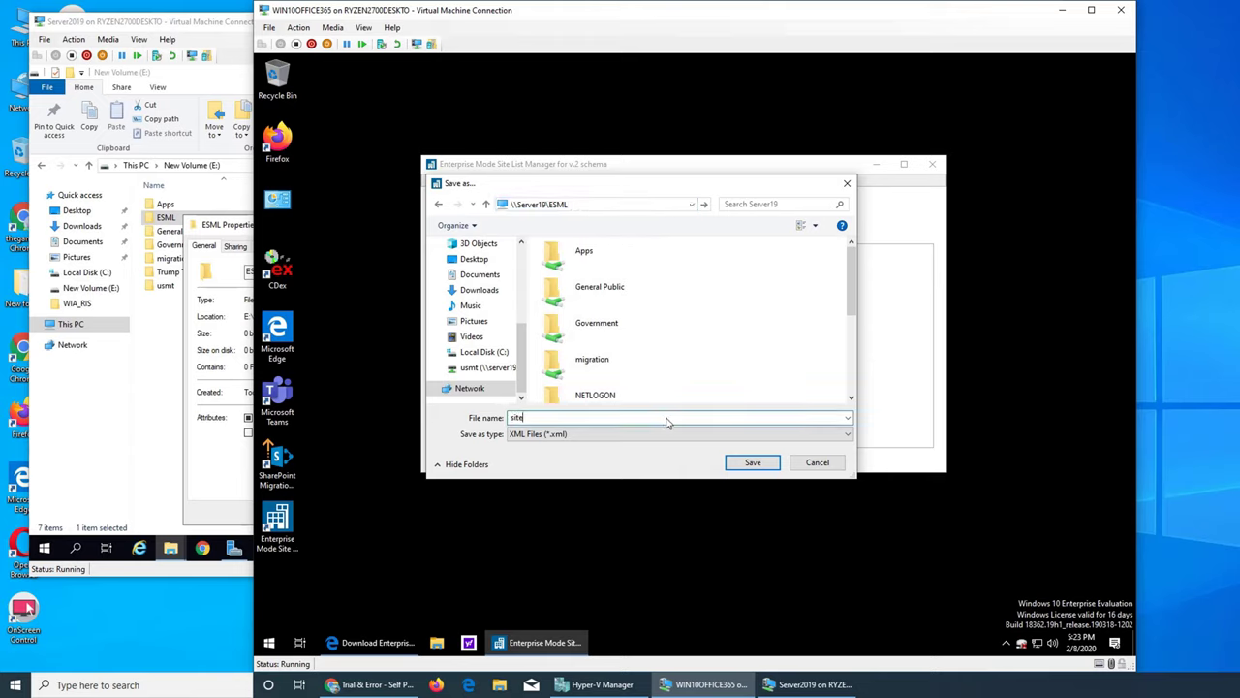
text(sites)
click(756, 469)
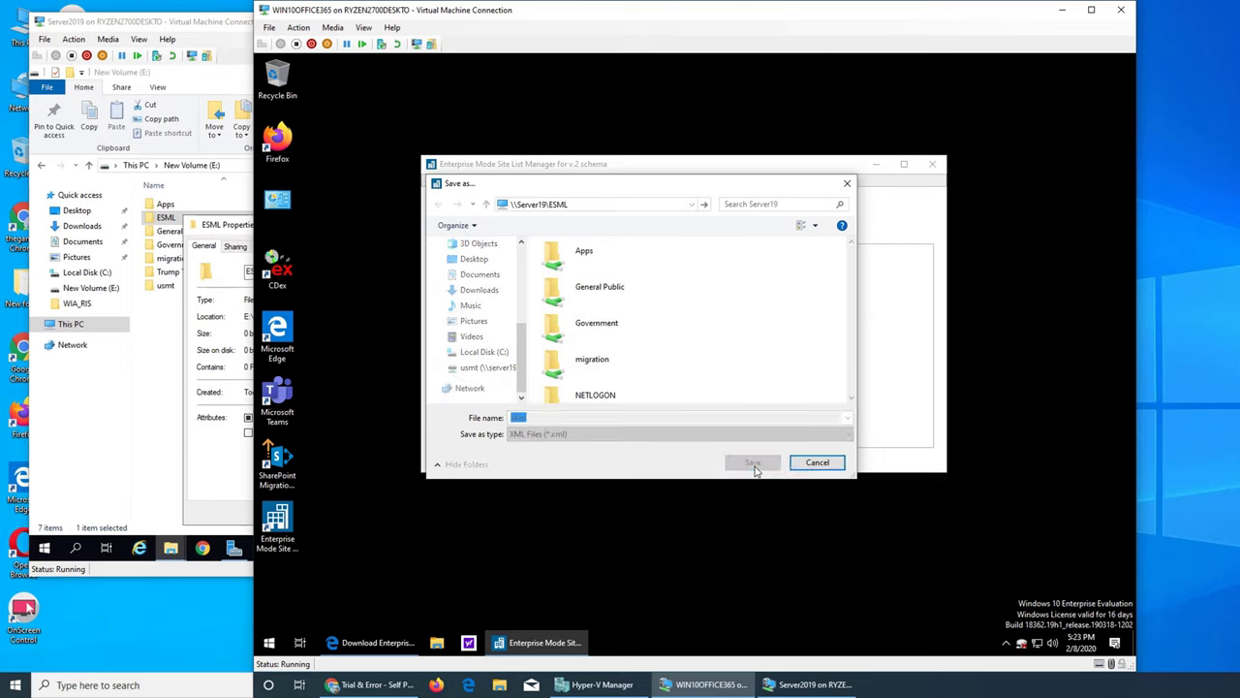
Close the ESML properties on Server2019, check the folder's contents, and move the save dialog aside on WIN10OFFICE365
click(225, 489)
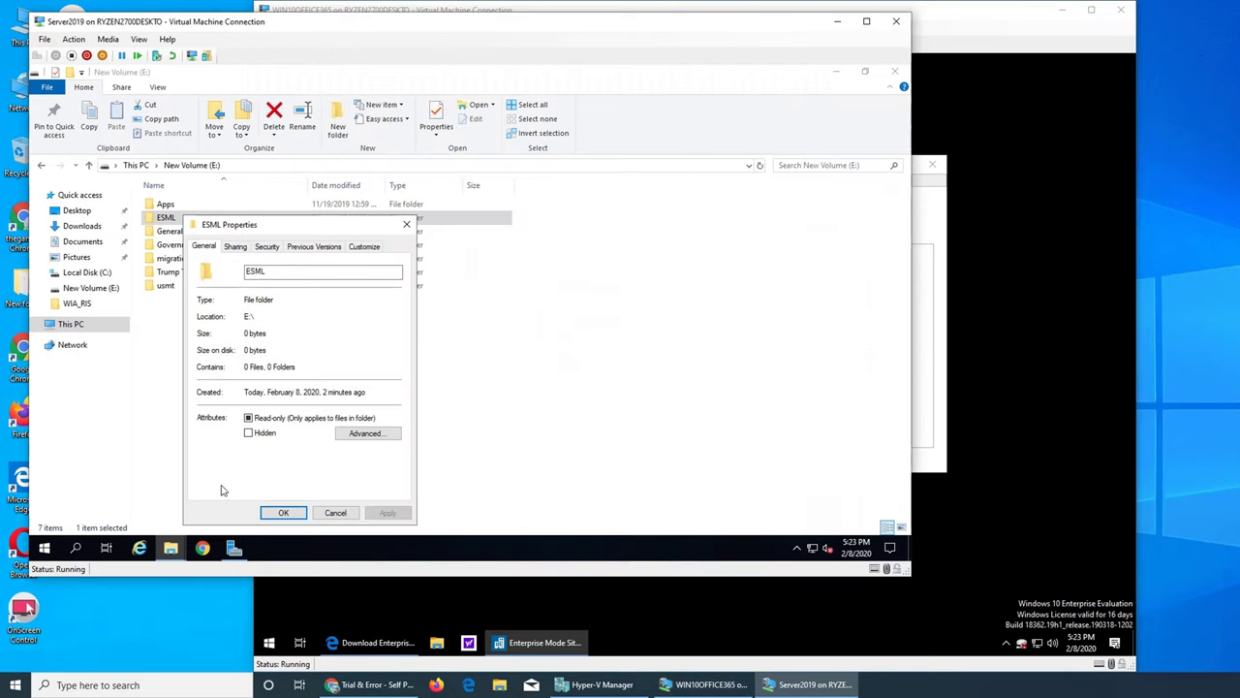
click(335, 513)
double_click(203, 219)
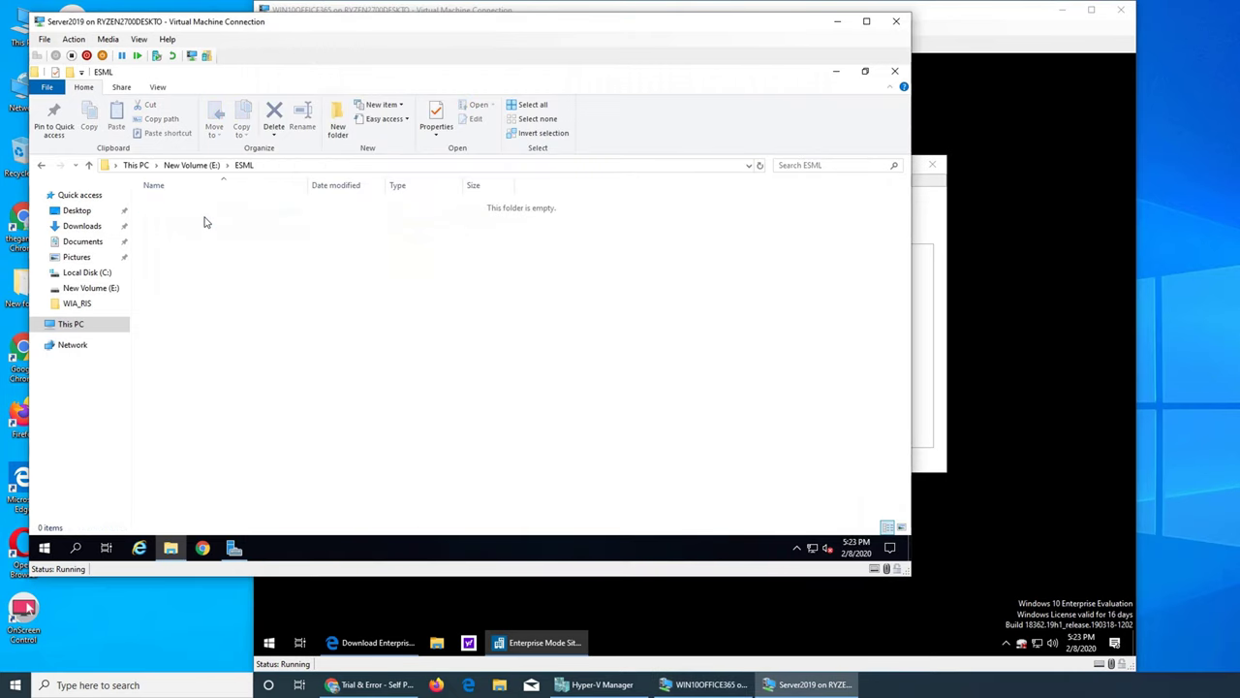
click(193, 164)
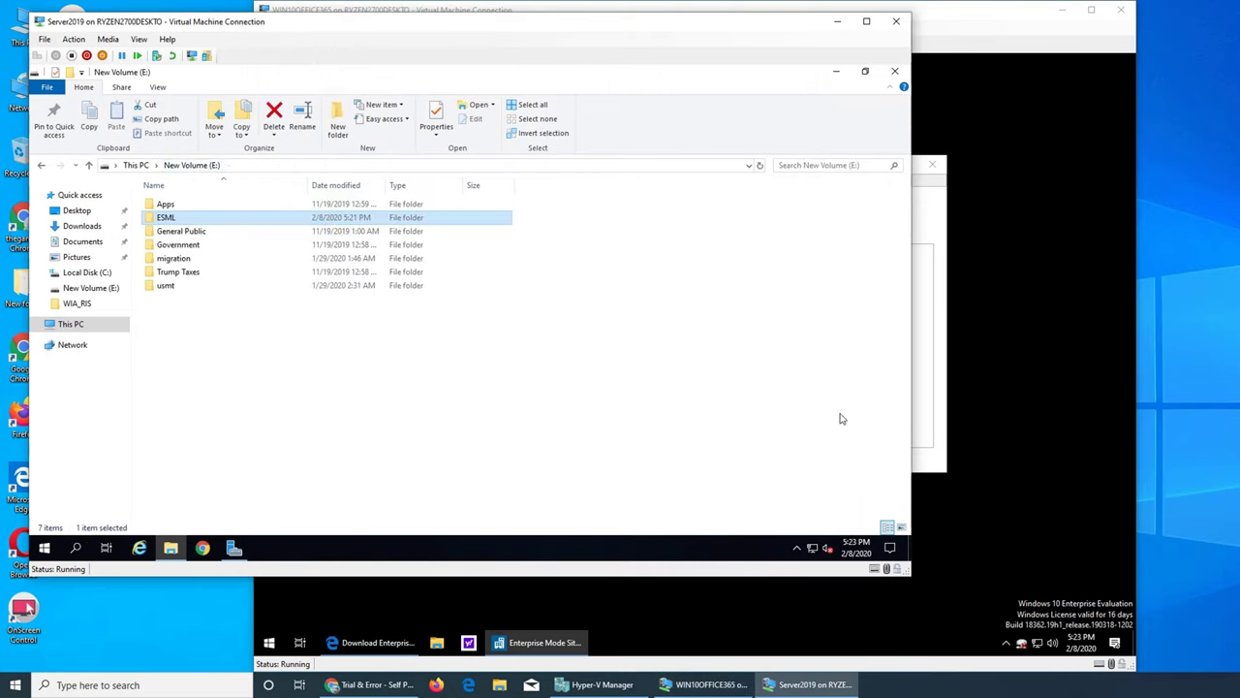
click(936, 457)
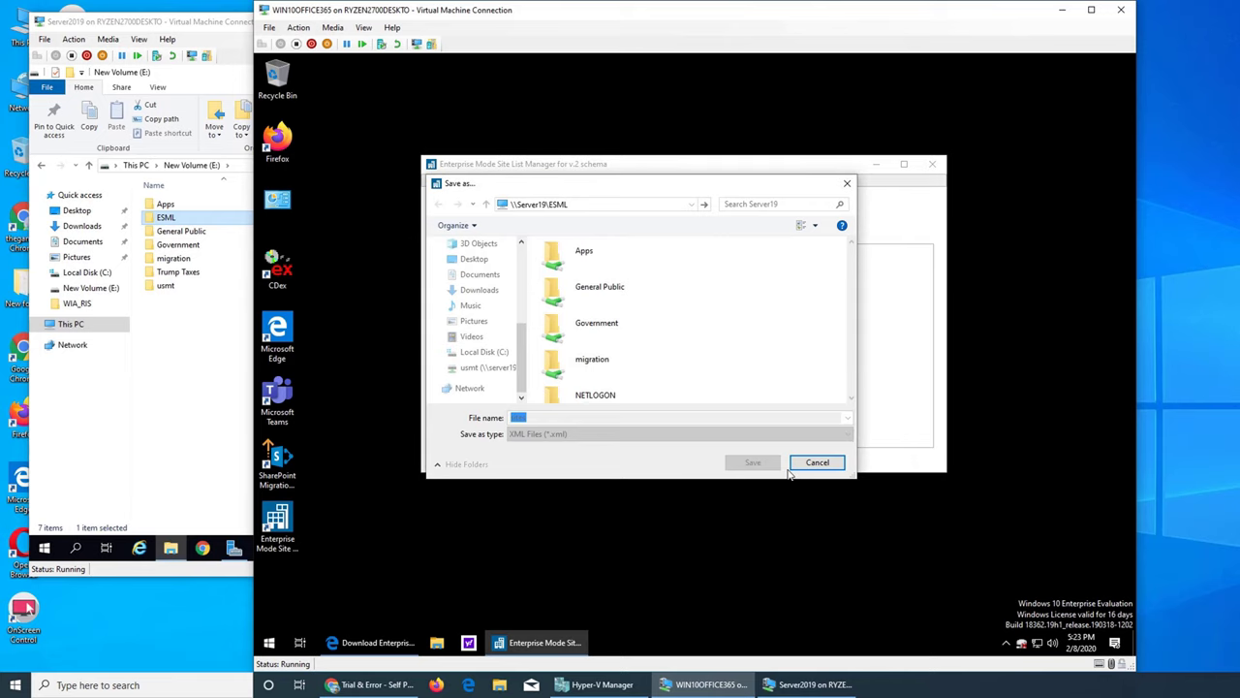
drag(546, 193, 618, 268)
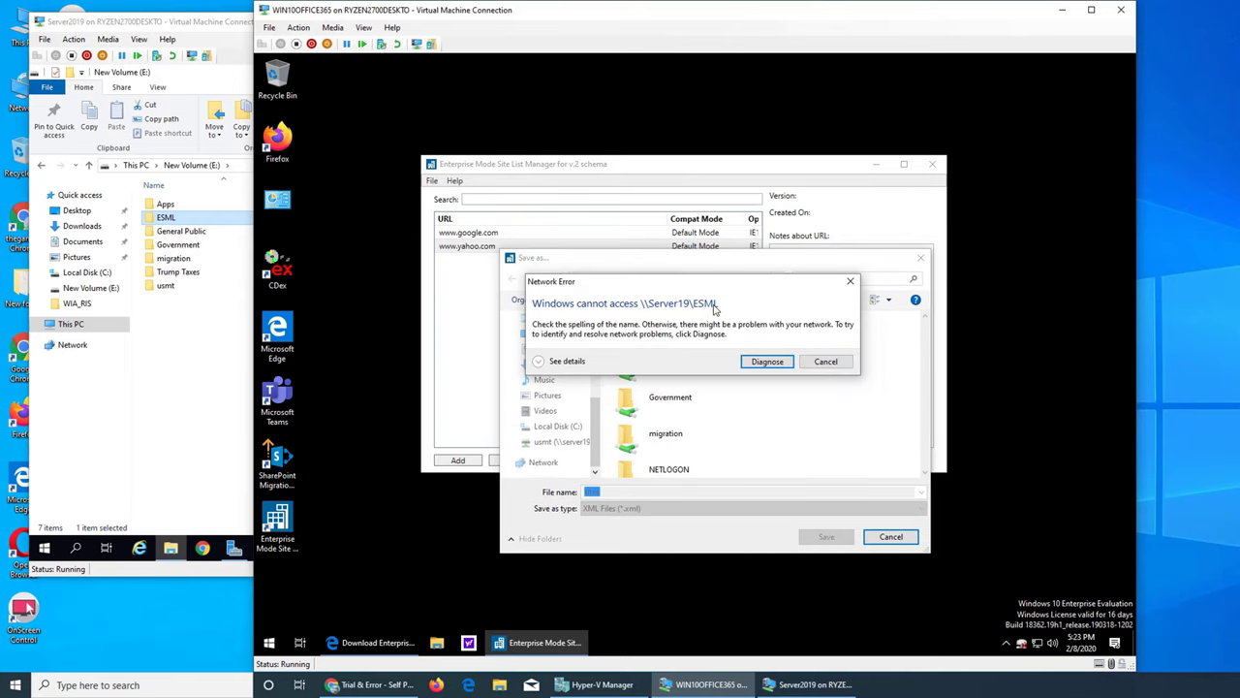
On Server2019, turn on advanced sharing for the ESML folder with the share name ESML
right_click(164, 219)
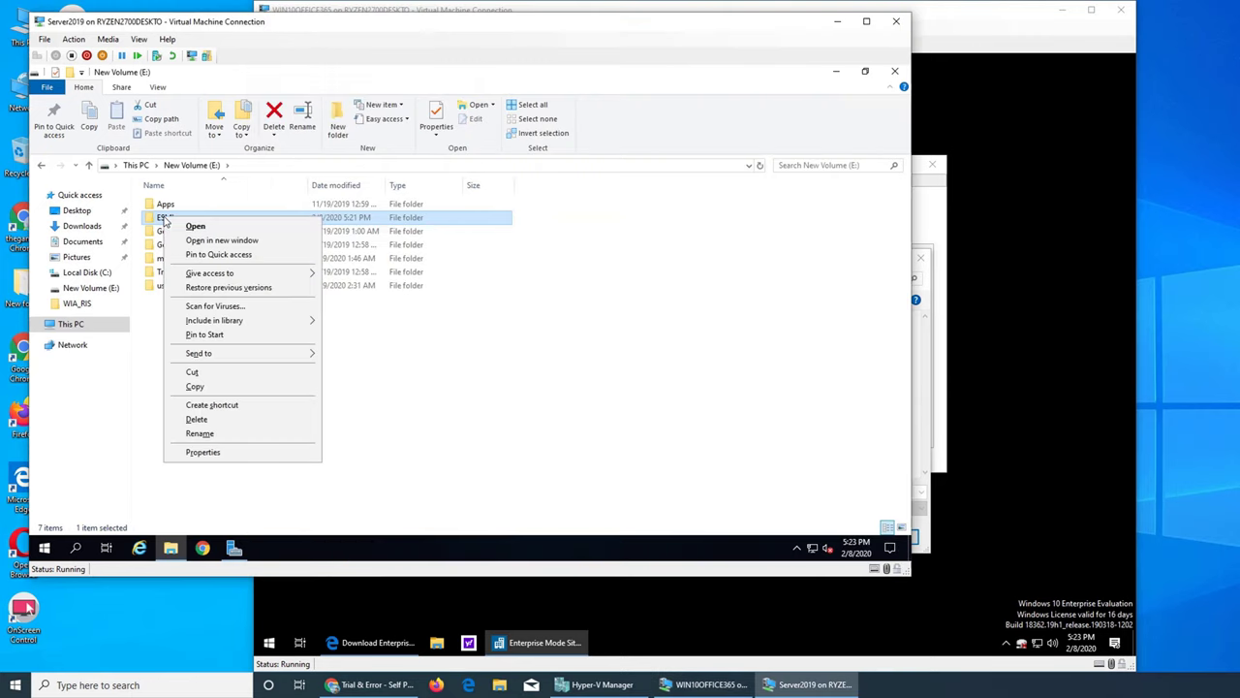
click(206, 452)
click(228, 250)
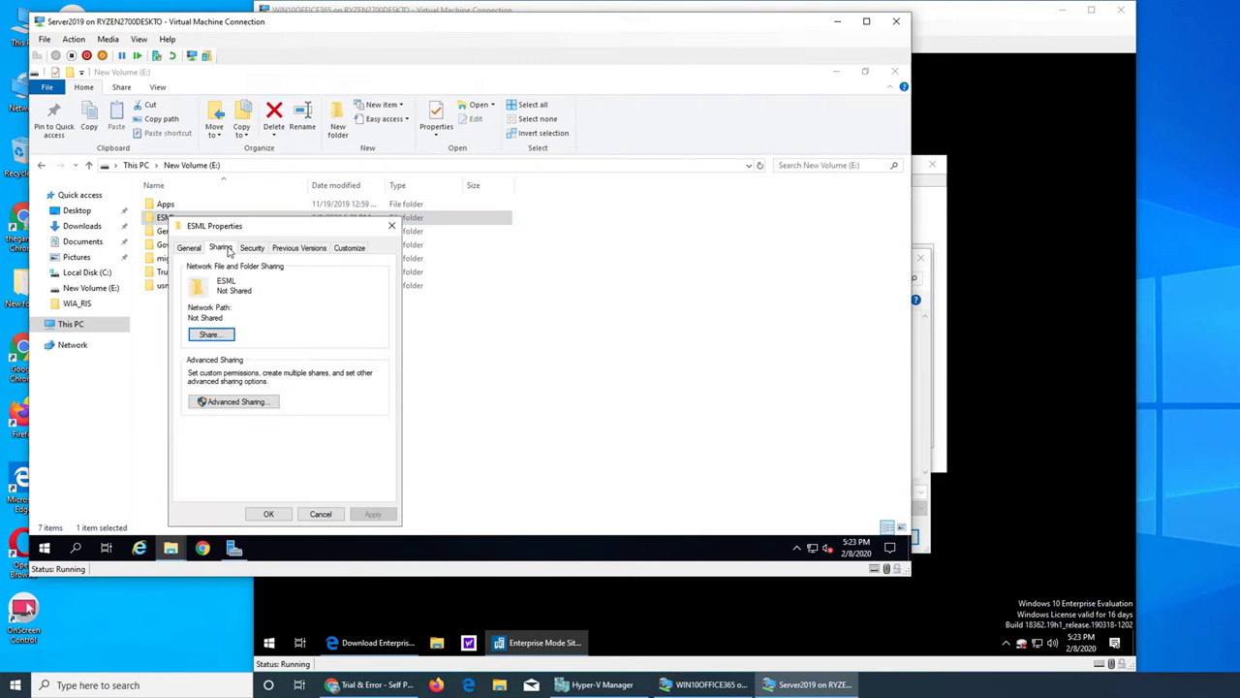
click(222, 404)
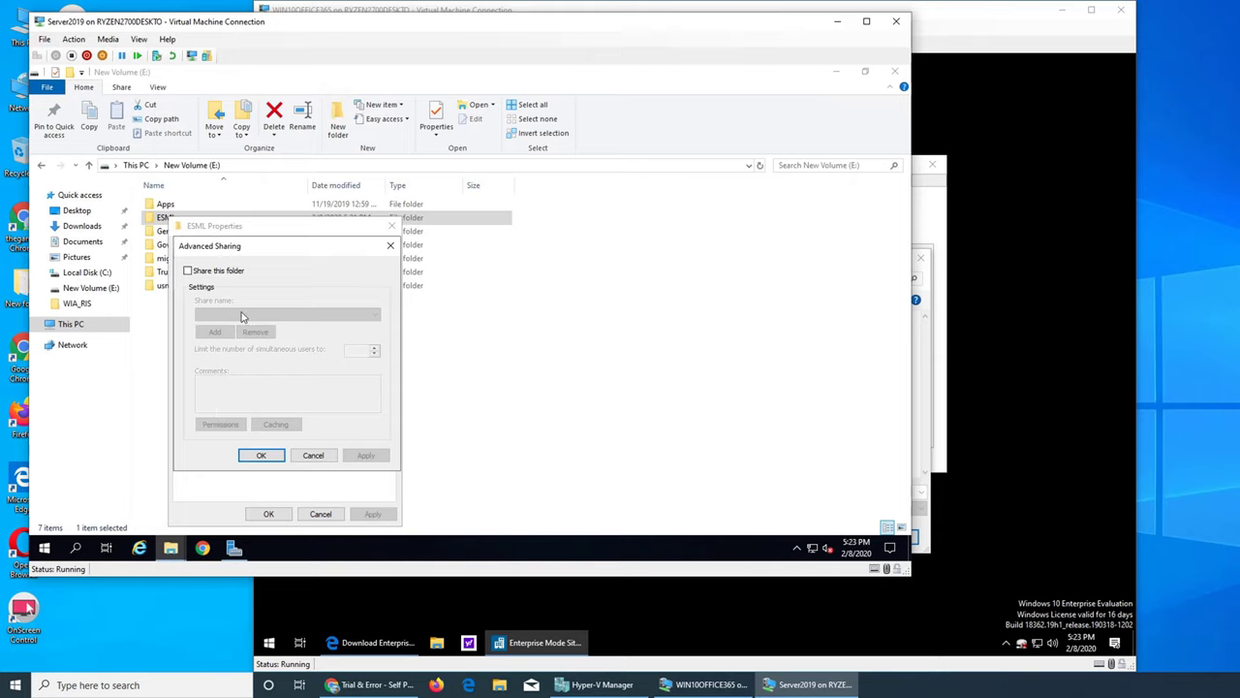
click(228, 271)
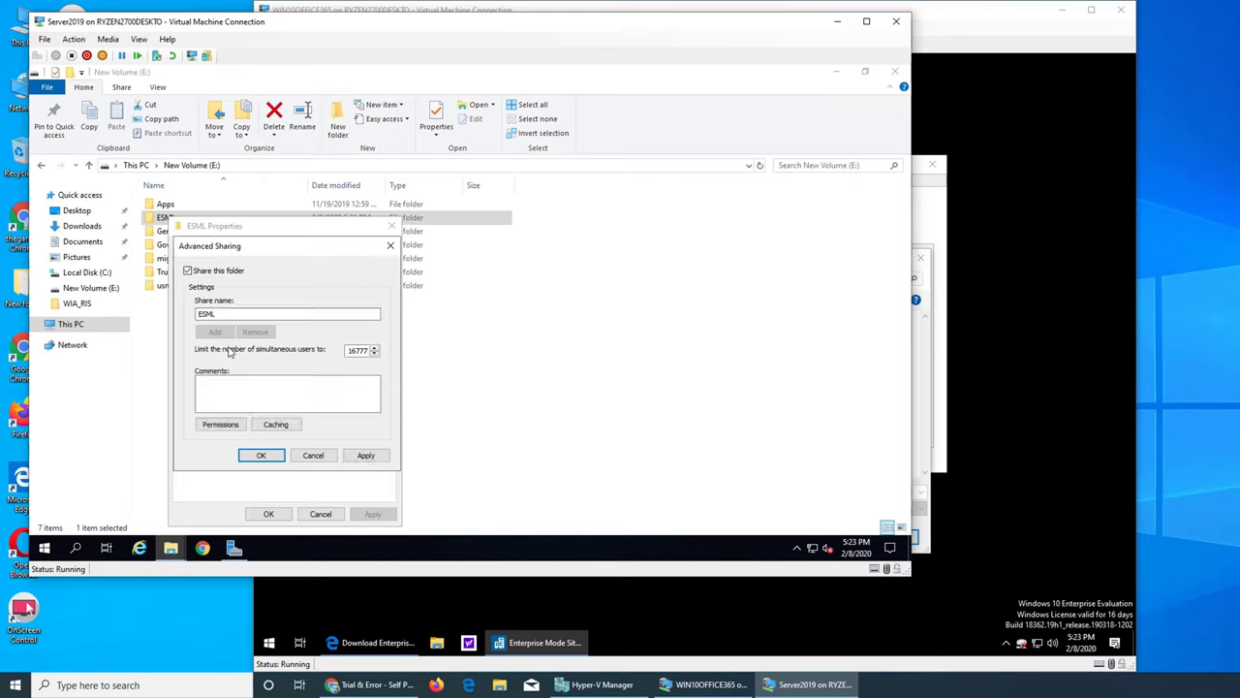
Allow Everyone Full Control on the ESML share, apply the sharing settings and close the folder's properties
click(228, 426)
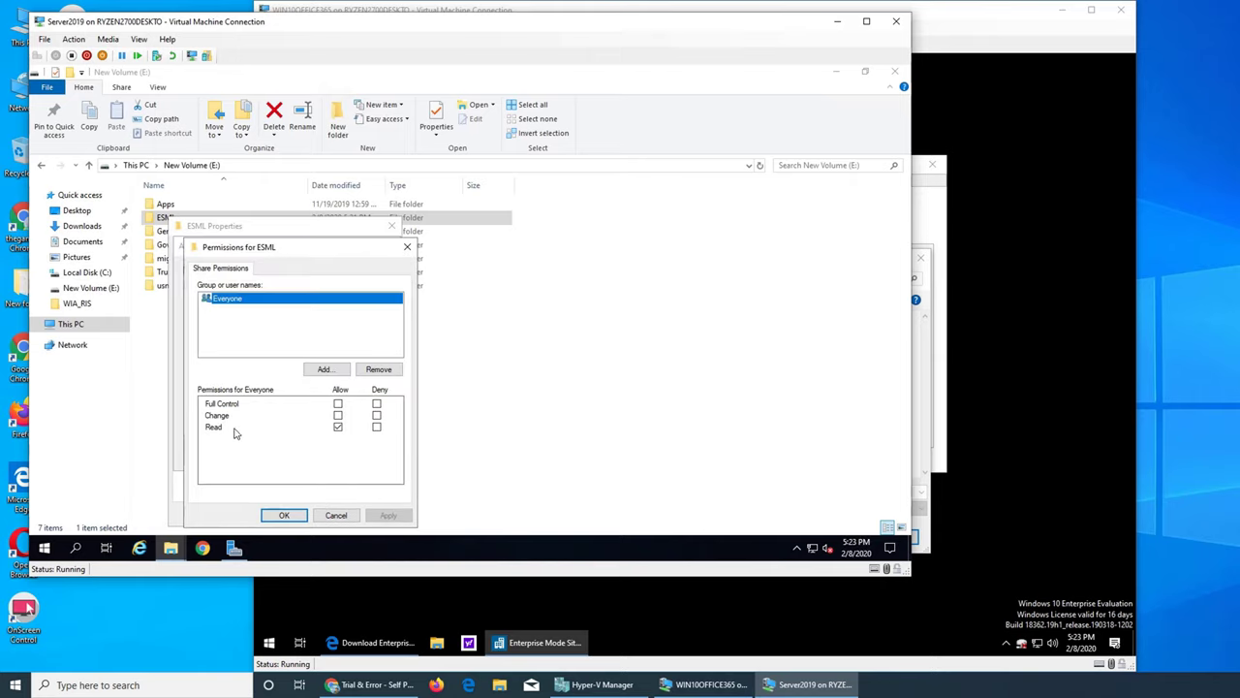
click(337, 403)
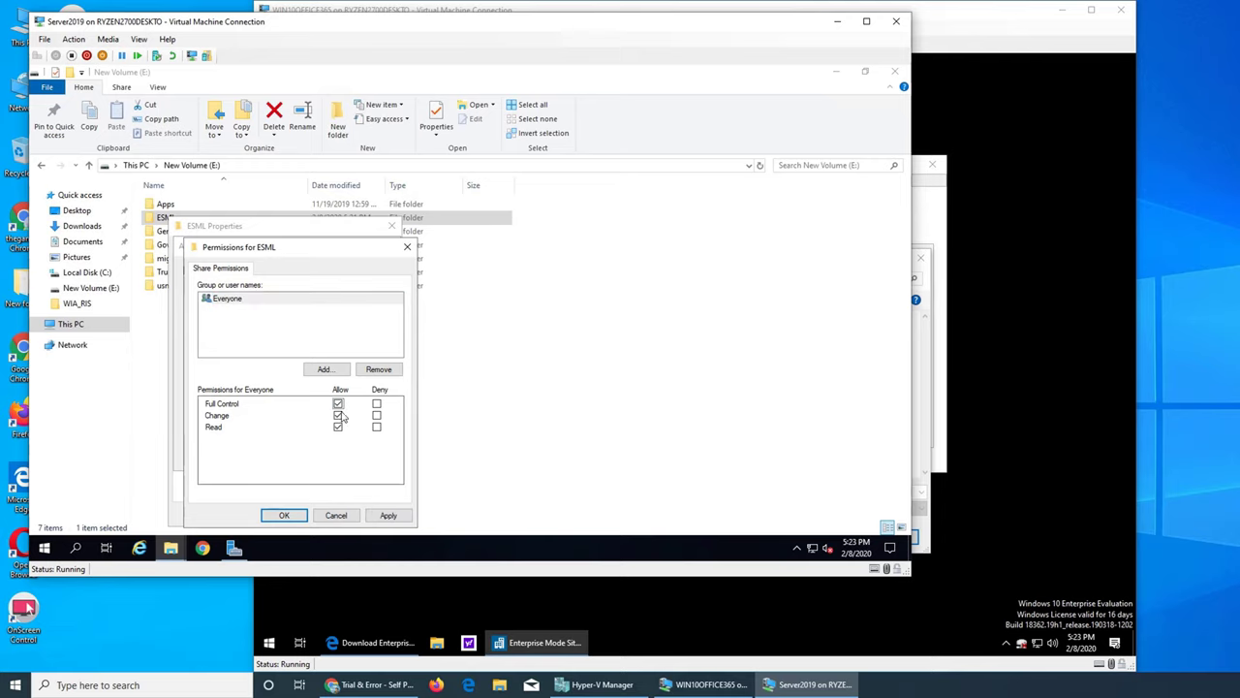
click(284, 515)
click(274, 462)
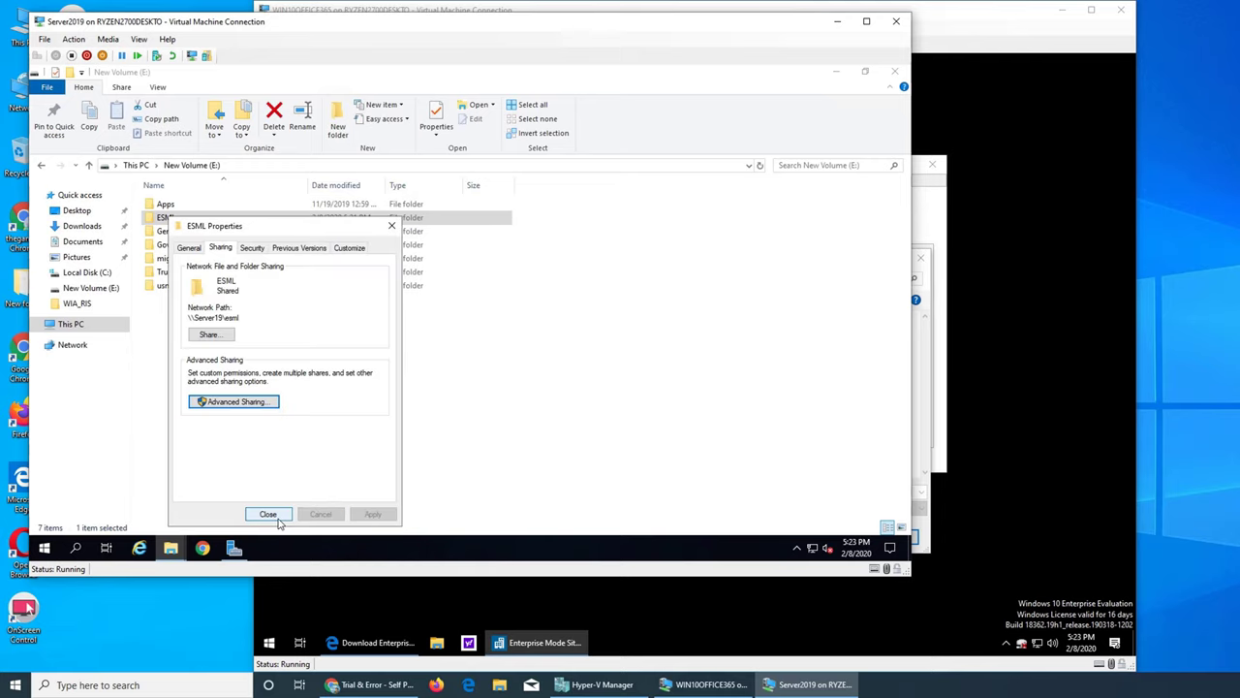
click(267, 514)
Return to WIN10OFFICE365, dismiss the network error and refresh the save dialog's list of Server19 shares
click(923, 224)
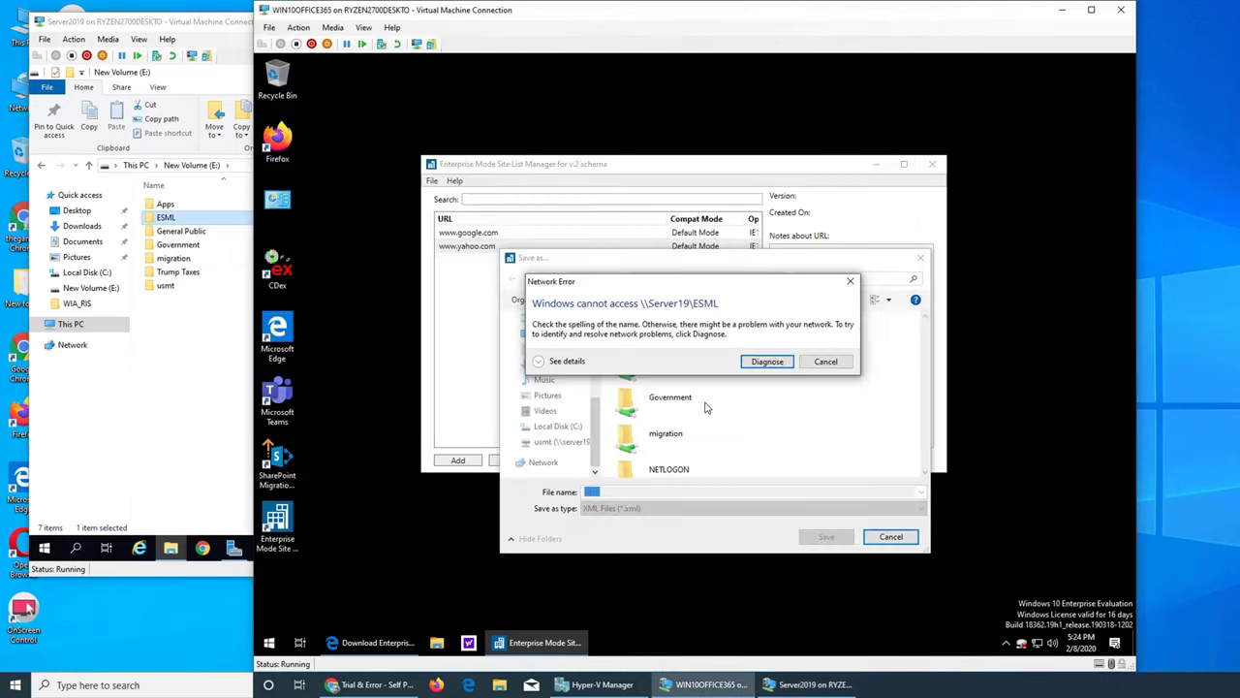
click(827, 362)
scroll(734, 404, down, 3)
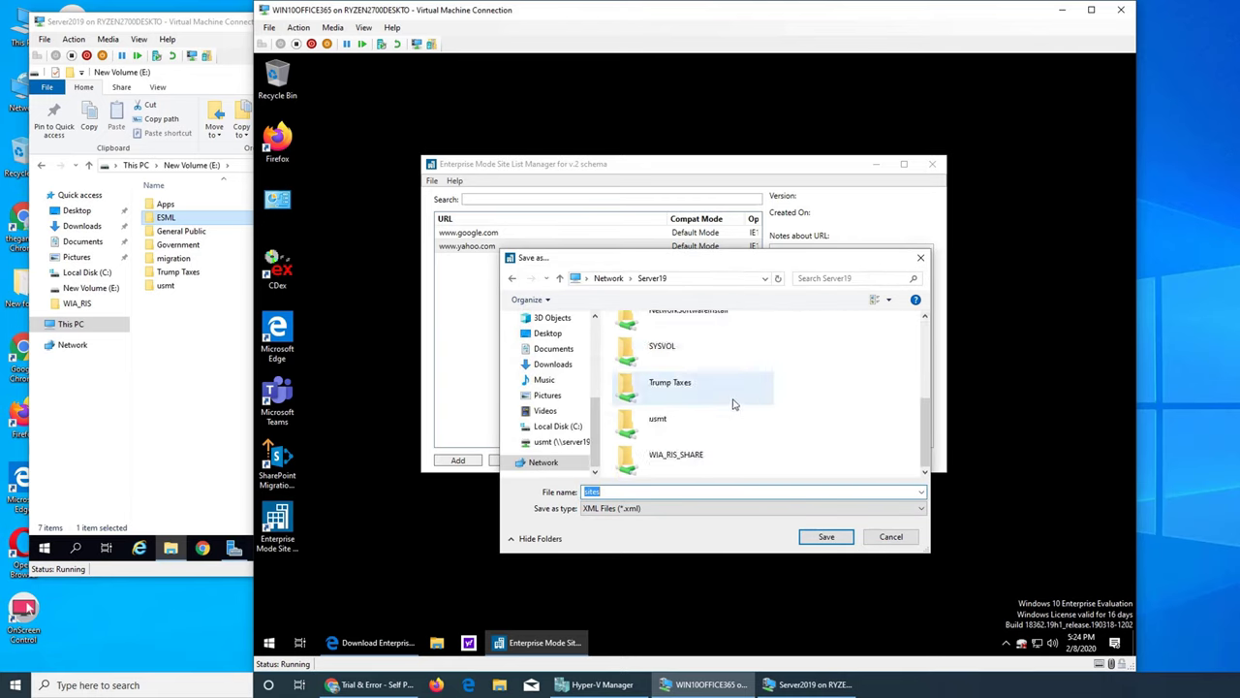
scroll(734, 404, up, 3)
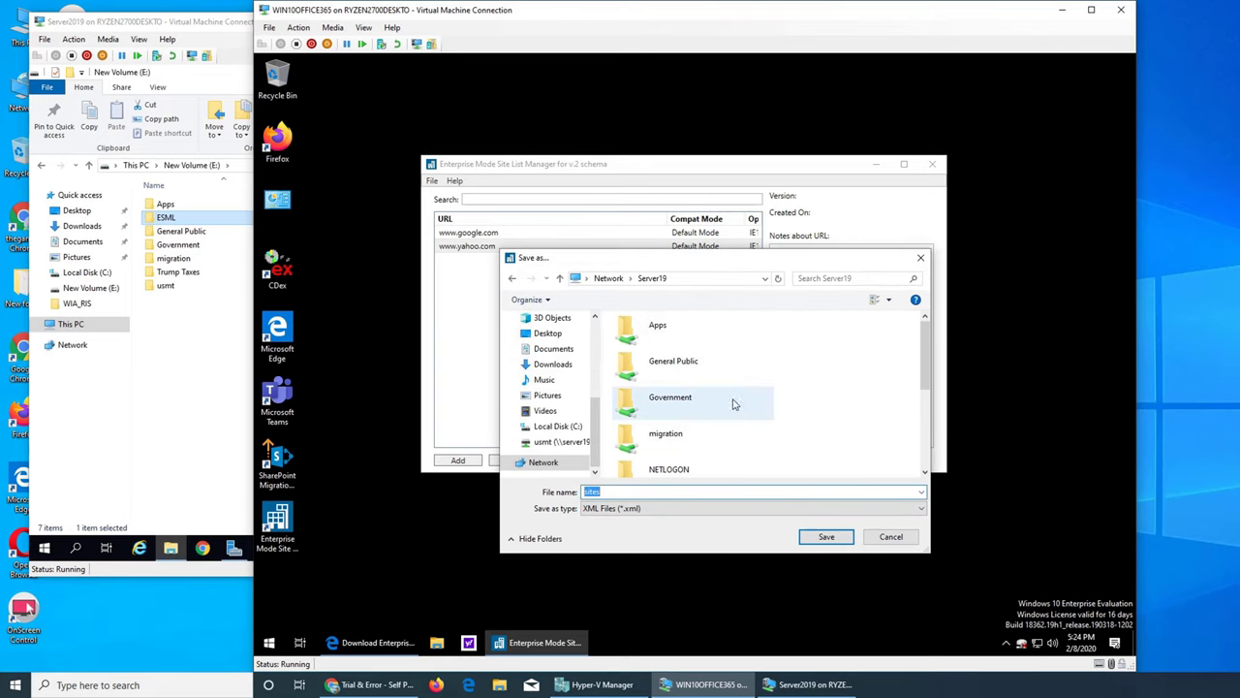
click(778, 279)
scroll(781, 388, down, 3)
scroll(781, 388, up, 3)
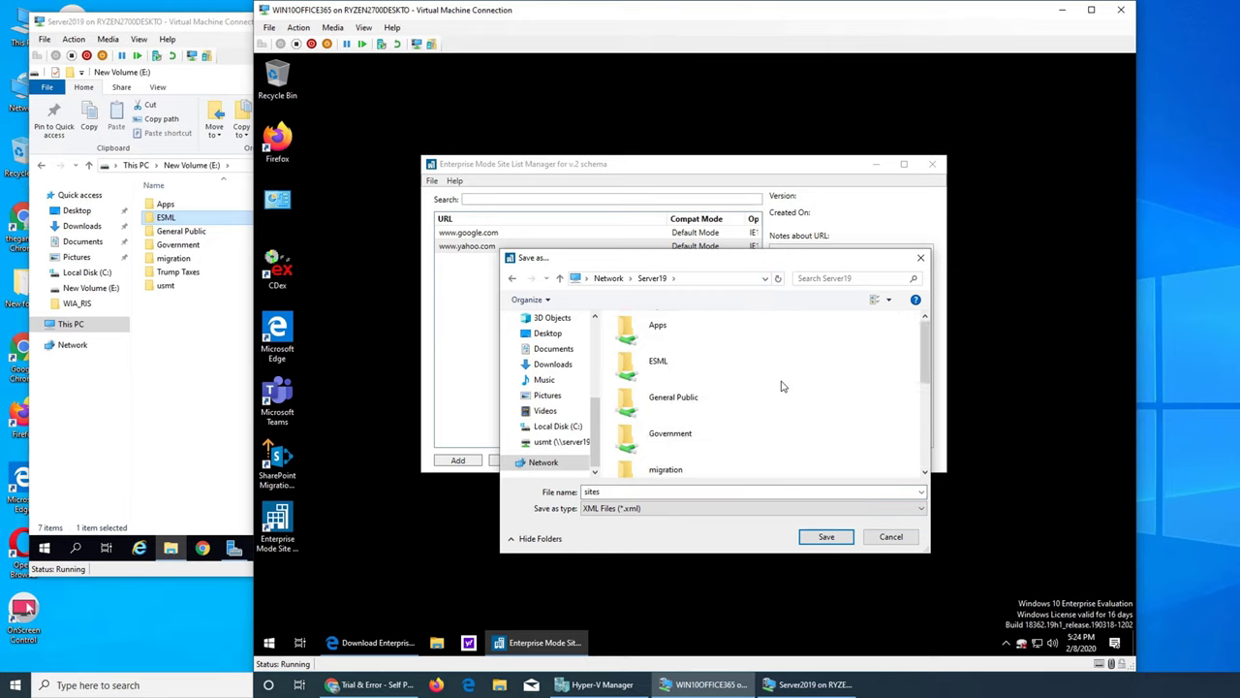
Save the site list as sites XML in the Server19 ESML share, and check the ESML folder on Server2019 for the file
double_click(698, 375)
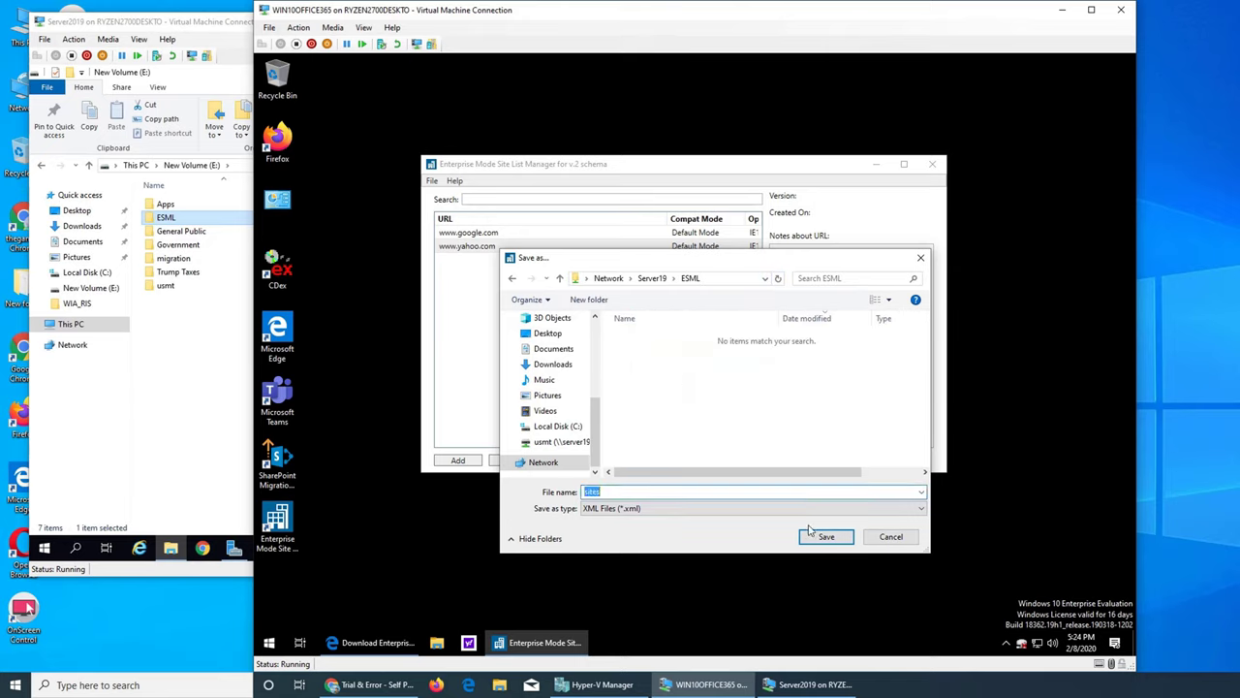
click(812, 534)
click(218, 347)
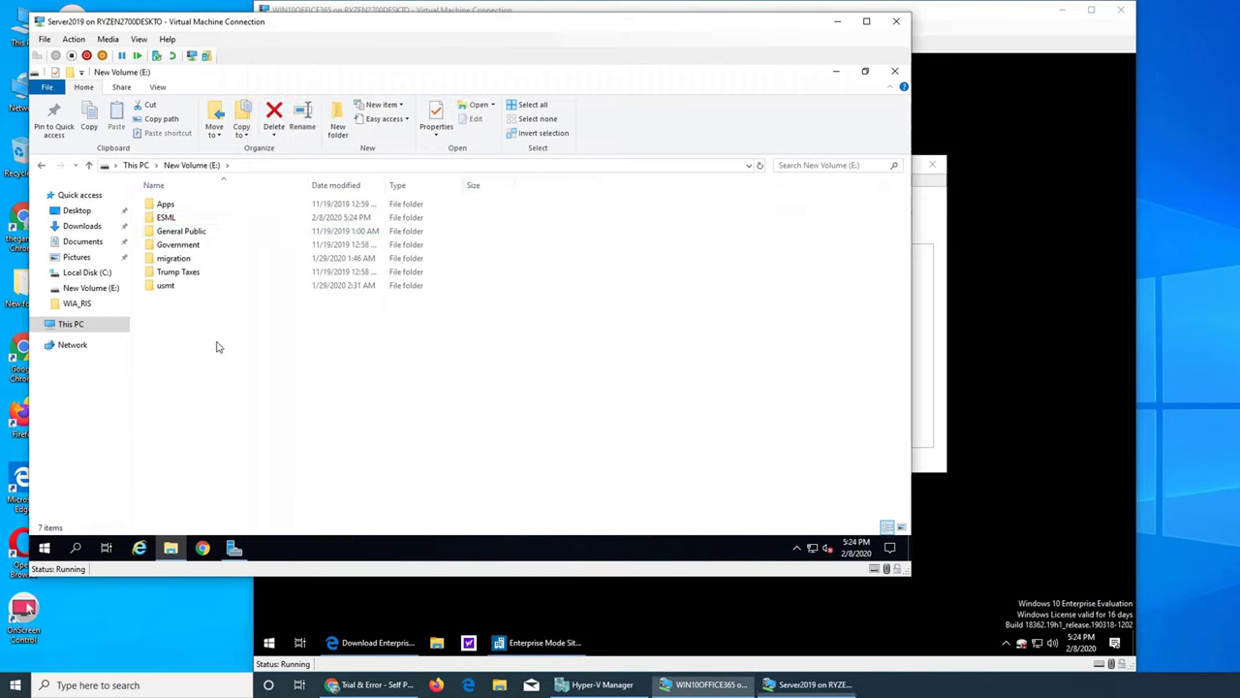
double_click(166, 217)
click(164, 204)
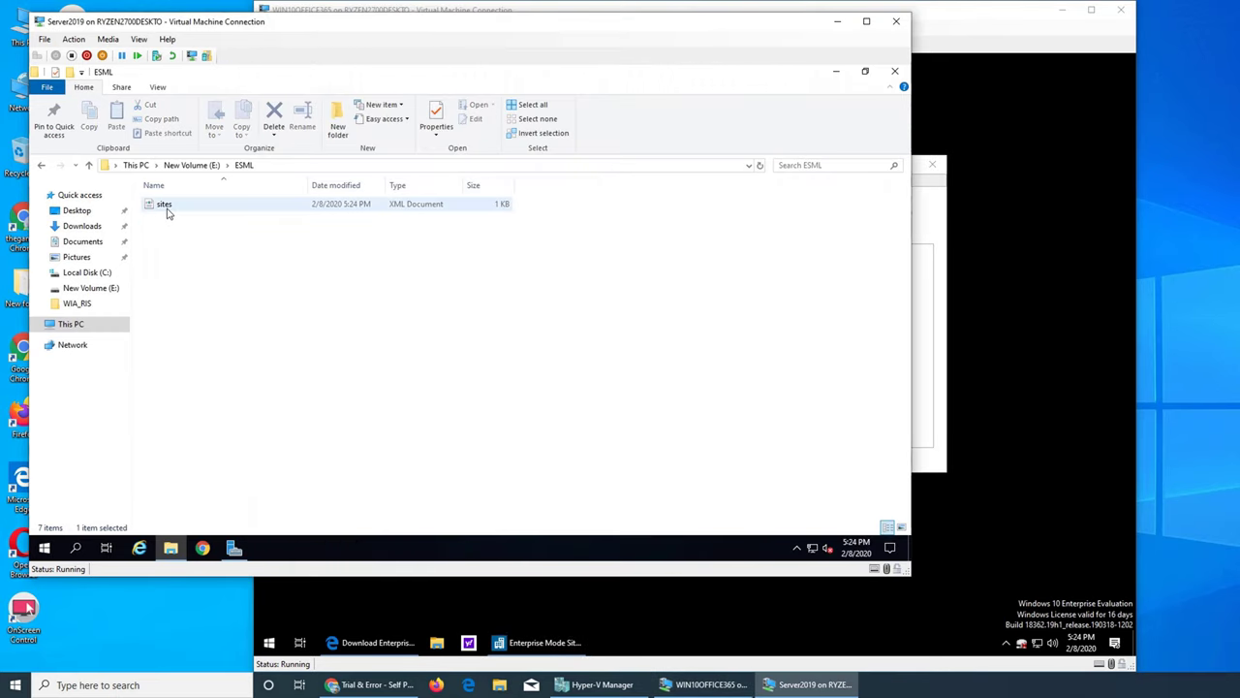
Minimize the WIN10OFFICE365 window and the file browser on Server2019, and reposition the Server2019 window on the host desktop
click(940, 351)
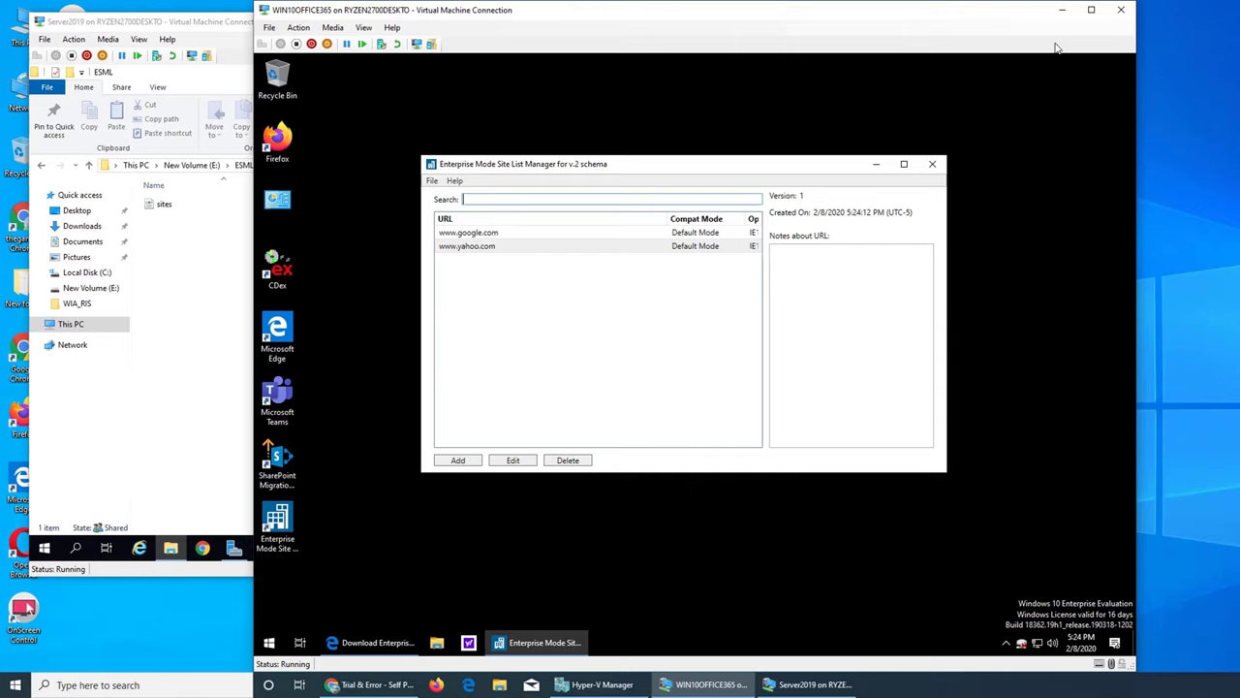
click(1064, 8)
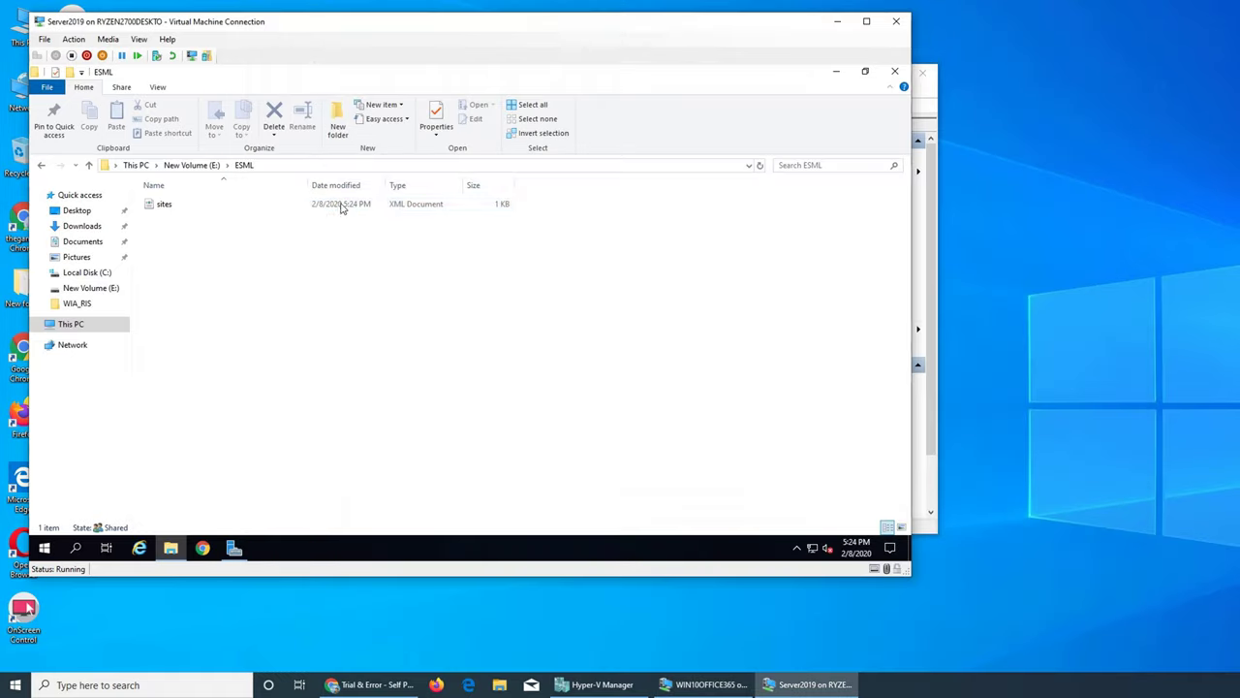
click(835, 71)
drag(602, 21, 742, 4)
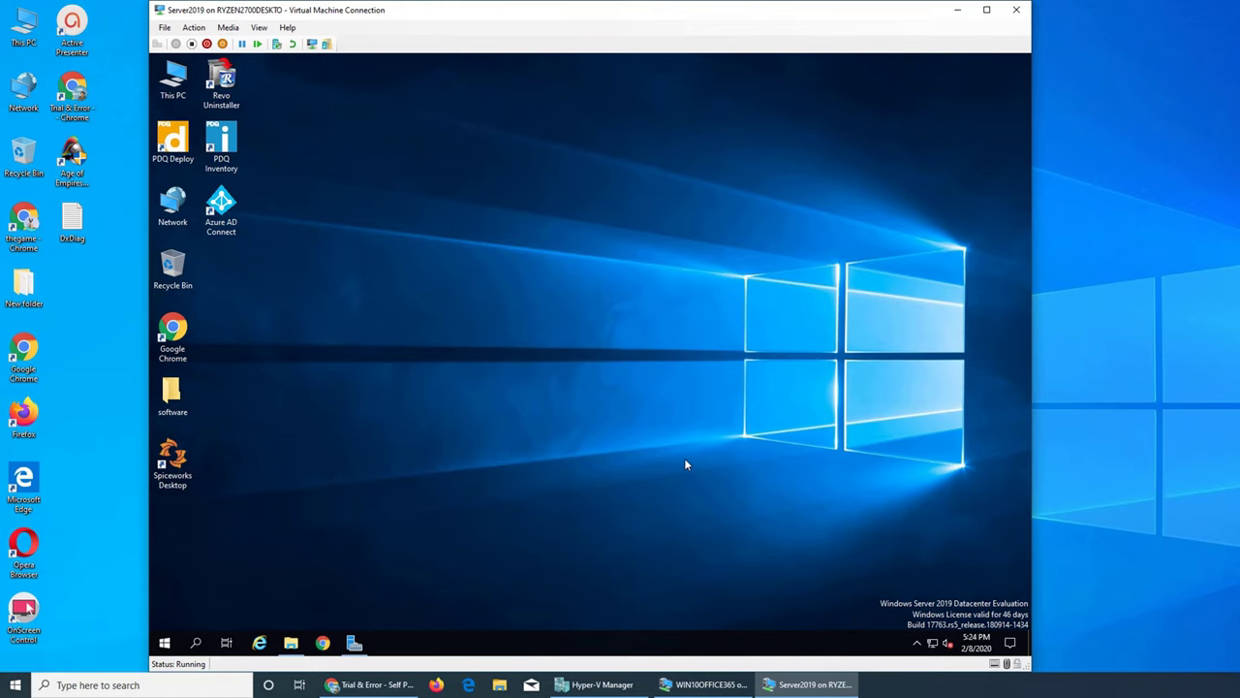
click(778, 686)
click(802, 686)
click(166, 643)
click(717, 406)
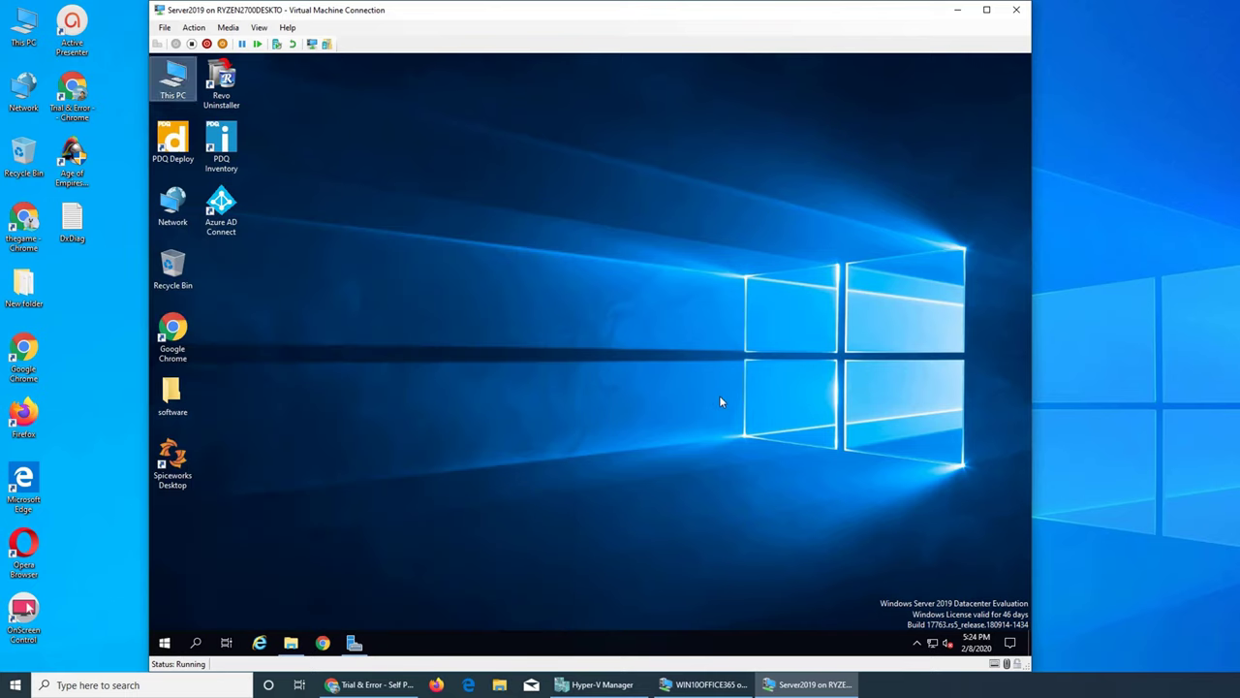
Open Group Policy Management from Server Manager on Server2019 and move its window clear of the Server Manager dashboard
click(354, 645)
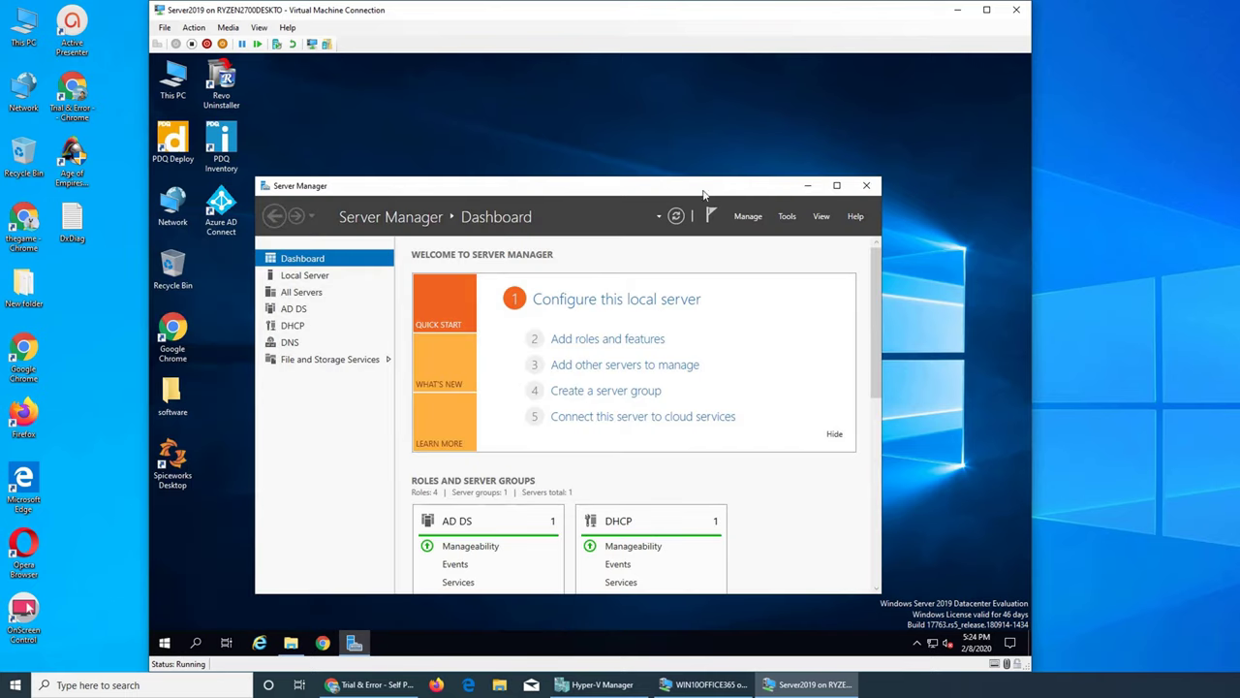
click(791, 219)
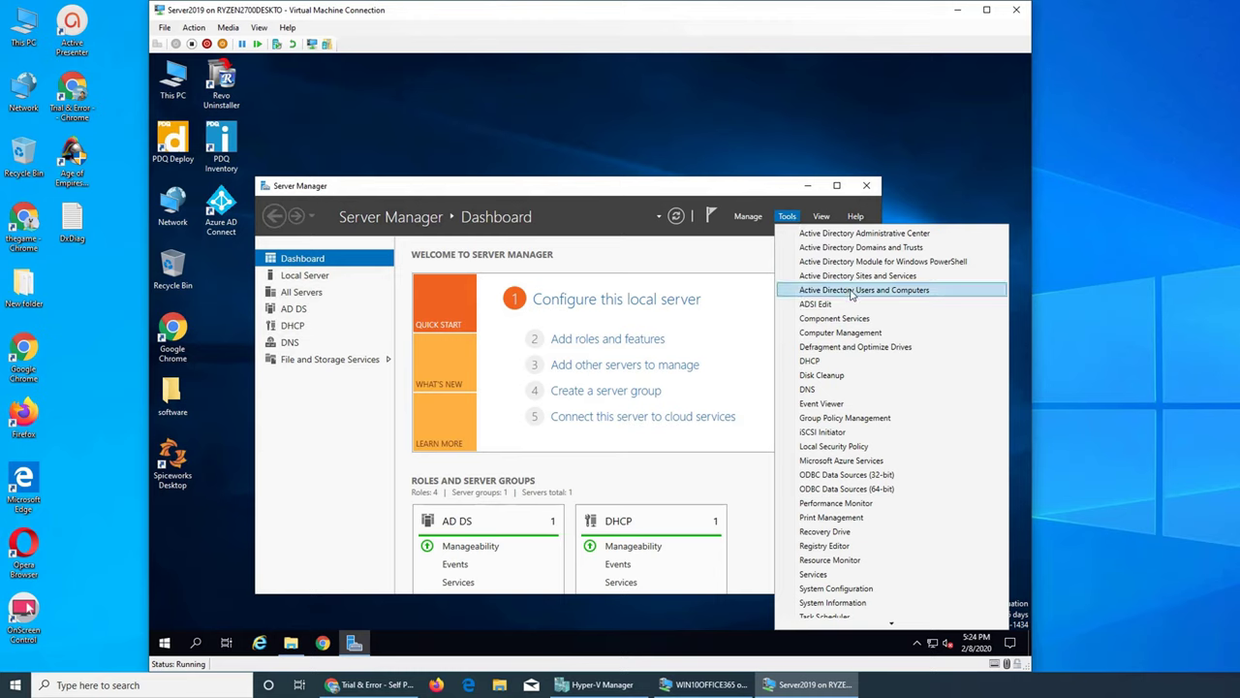
click(871, 424)
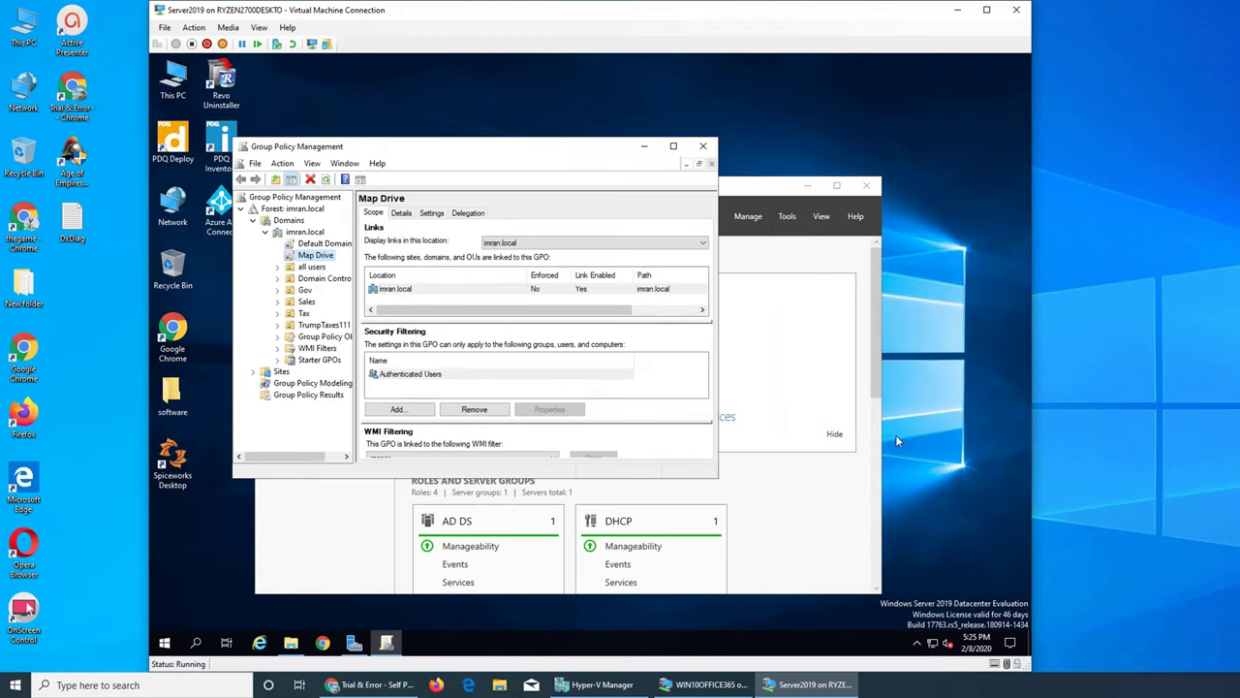
drag(533, 155, 665, 114)
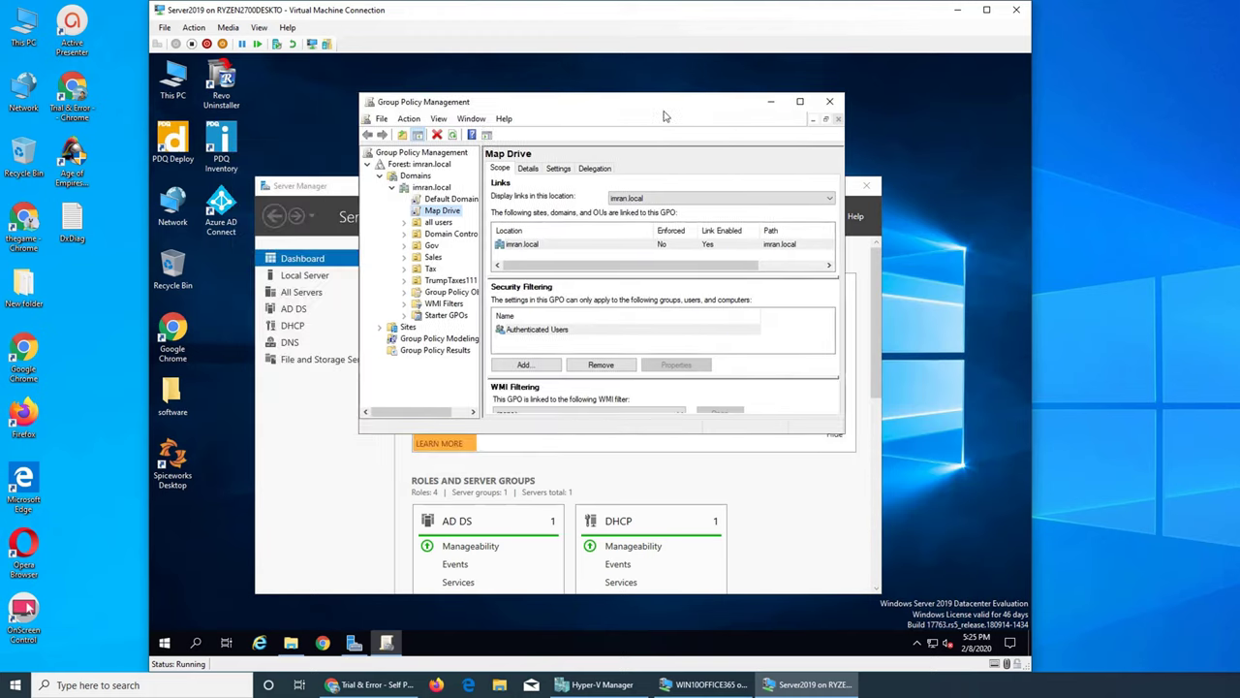